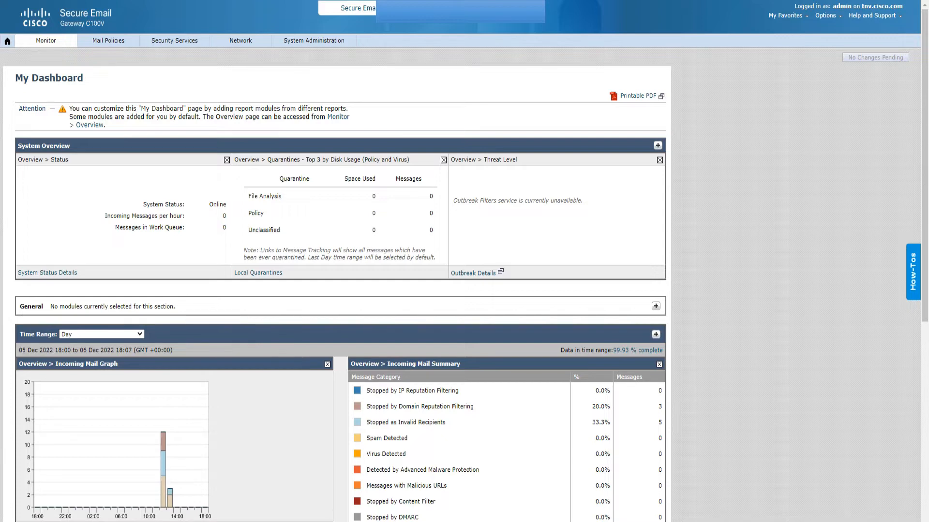
Go to System Administration > LDAP, showing The_Network_Viking profile on port 3268.
mouse_move(314, 41)
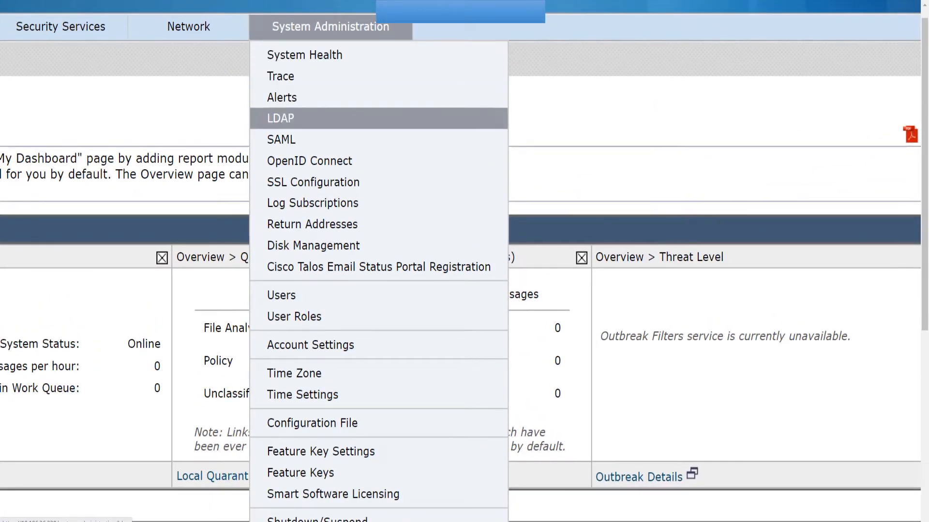
click(280, 118)
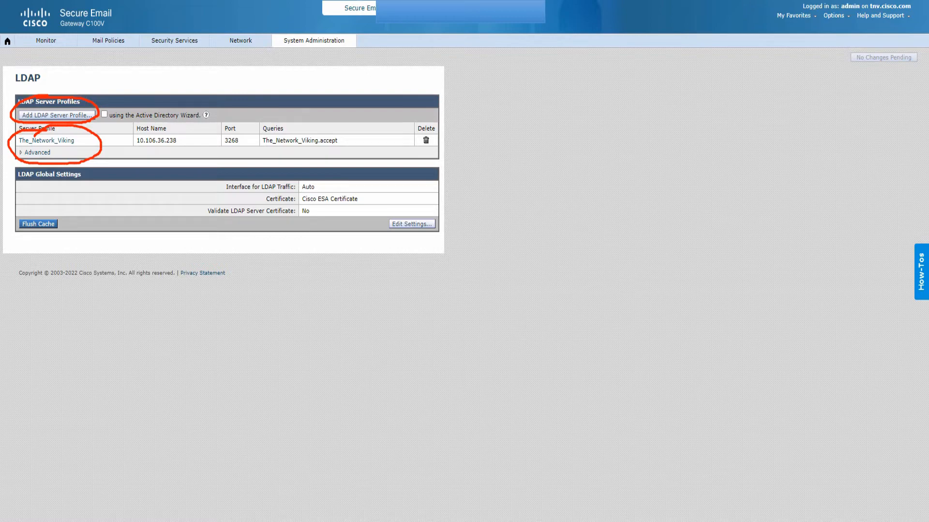
mouse_move(66, 62)
mouse_down()
mouse_move(55, 105)
mouse_move(72, 89)
mouse_move(57, 106)
mouse_move(63, 140)
mouse_move(124, 116)
mouse_up()
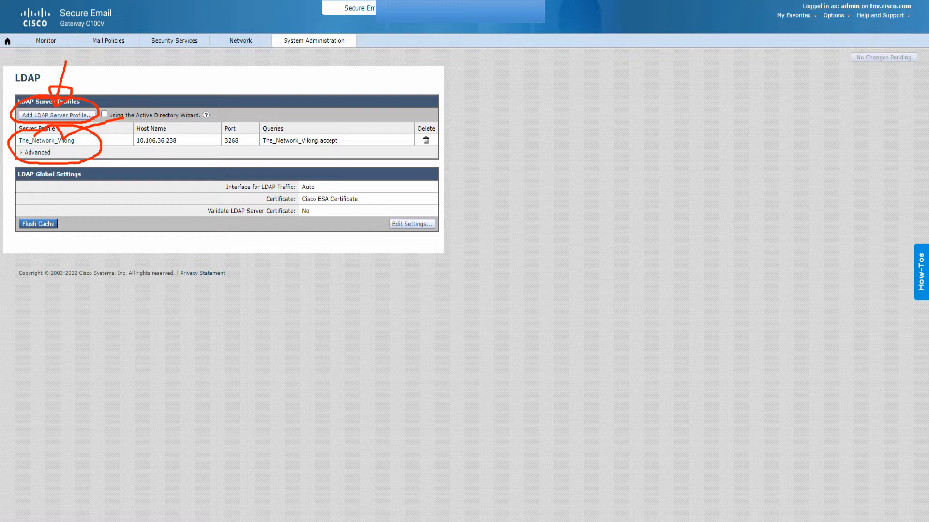
mouse_move(156, 79)
mouse_down()
mouse_move(141, 114)
mouse_move(151, 126)
mouse_up()
drag(277, 107, 344, 69)
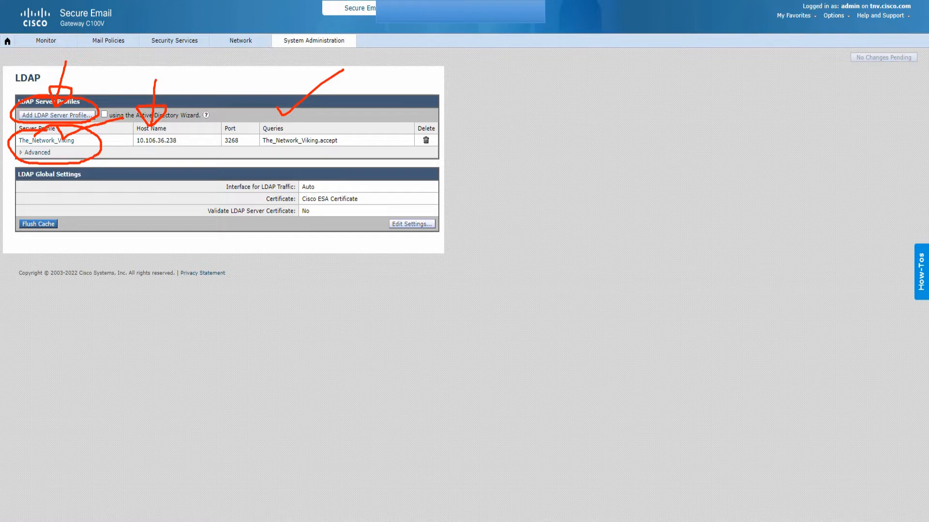
key(Escape)
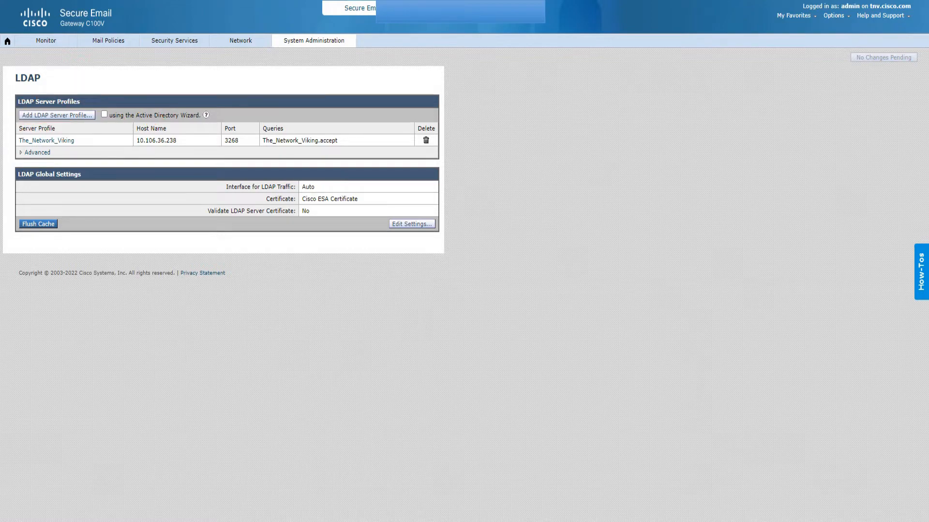
mouse_move(794, 16)
click(57, 115)
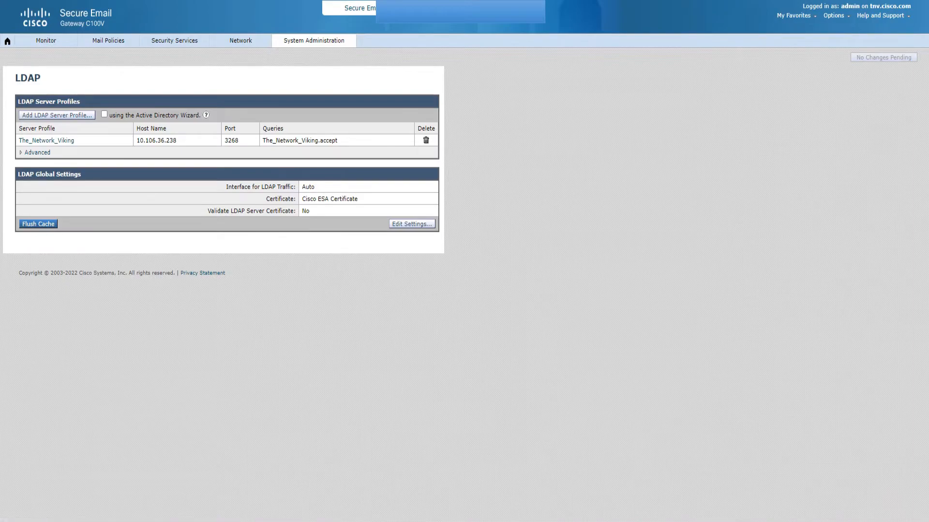
Delete The_Network_Viking LDAP server profile and commit the deletion.
click(425, 140)
click(397, 299)
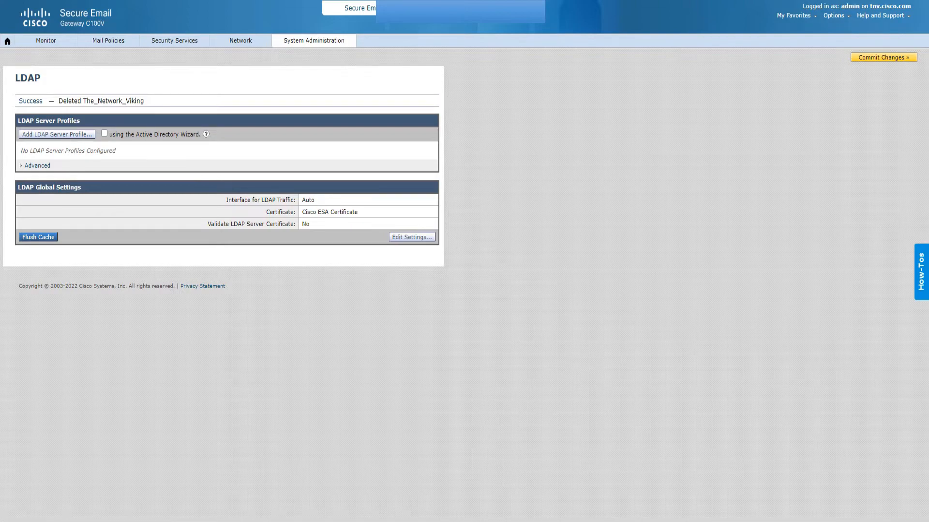
click(883, 58)
click(248, 155)
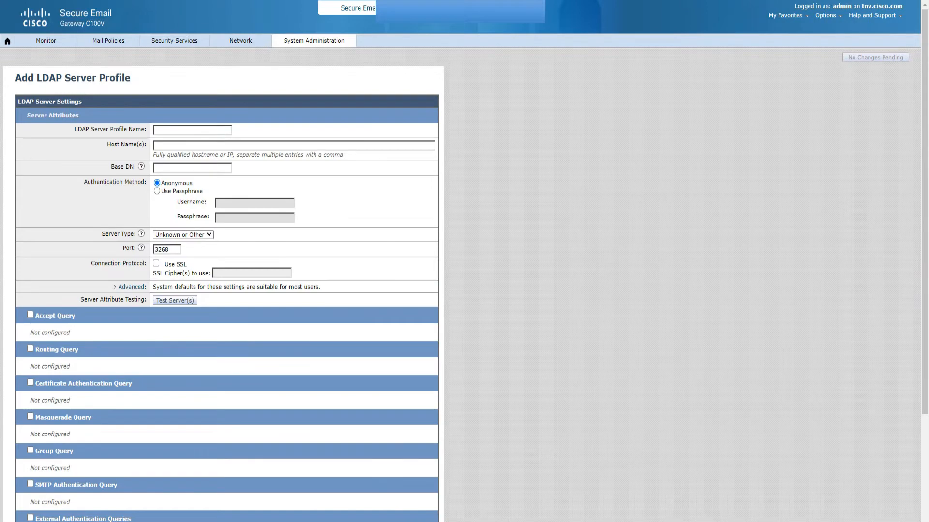
Name the new LDAP server profile The_Network_Viking.
click(192, 130)
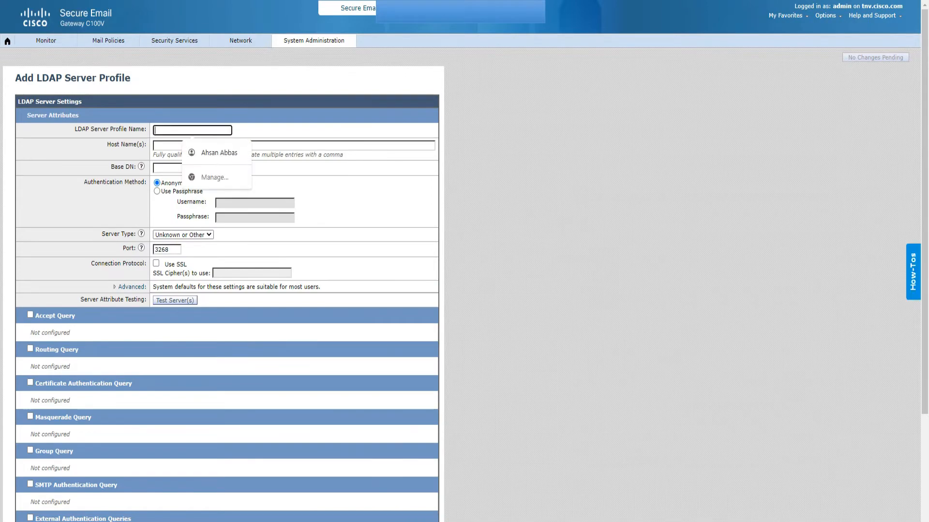
text(the)
key(Down)
key(Return)
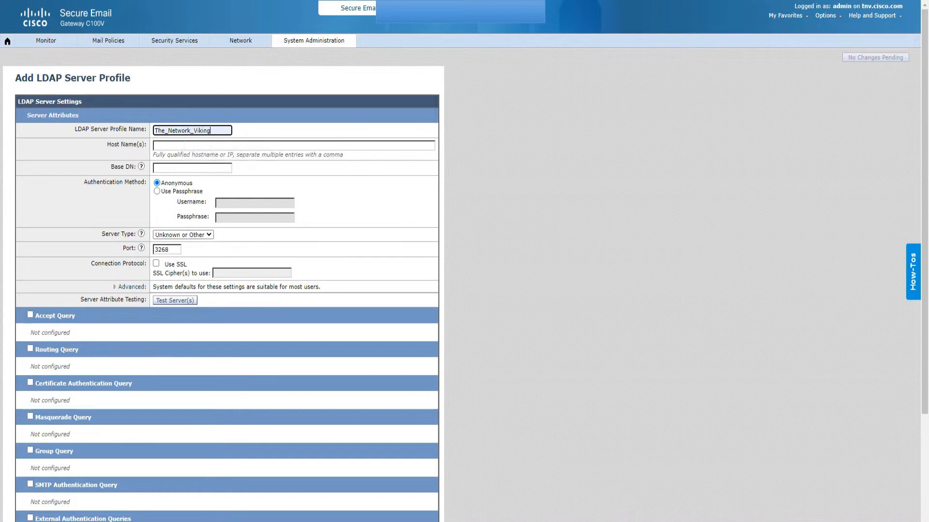
Set the host name to 10.106.36.238 and begin choosing a Base DN.
click(193, 146)
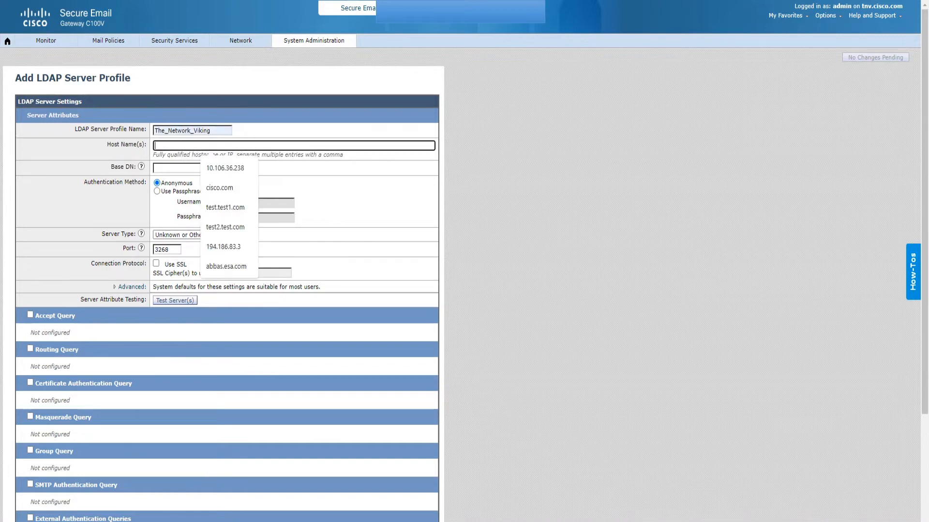
drag(153, 155, 233, 155)
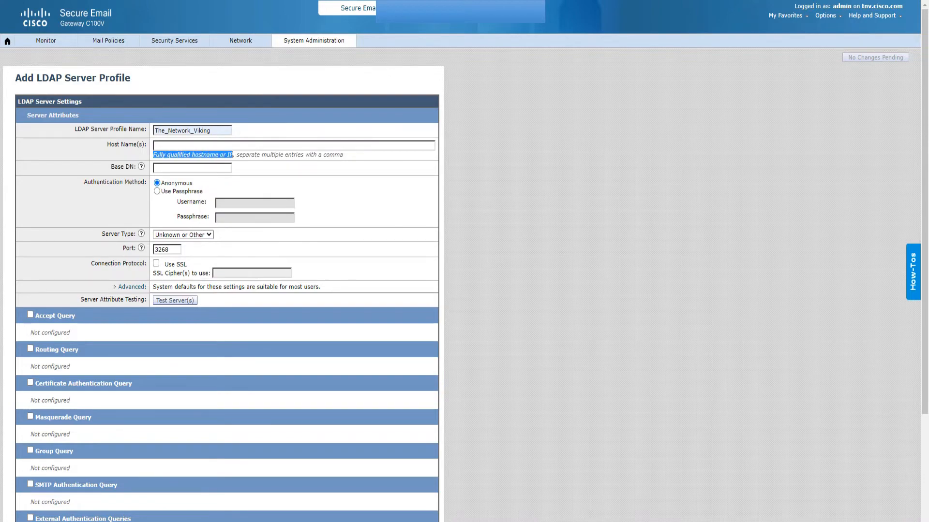
click(218, 145)
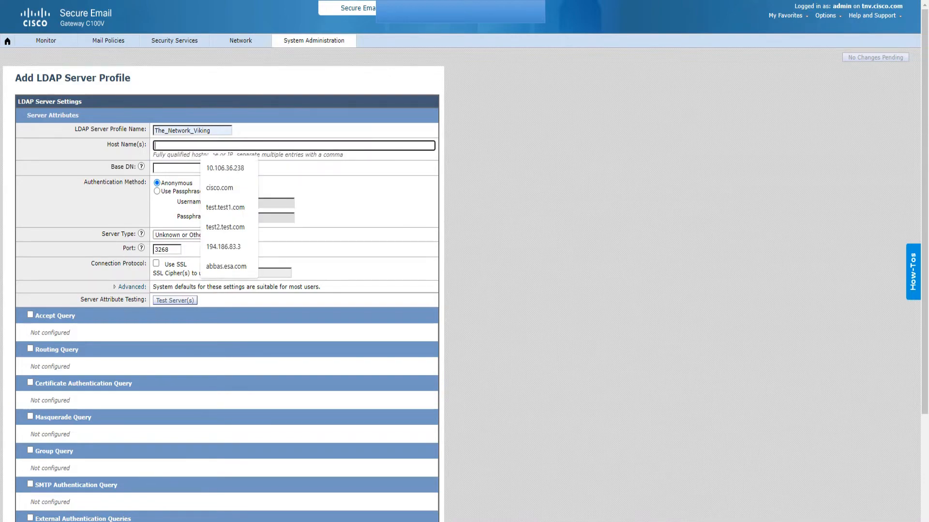
key(Down)
key(Return)
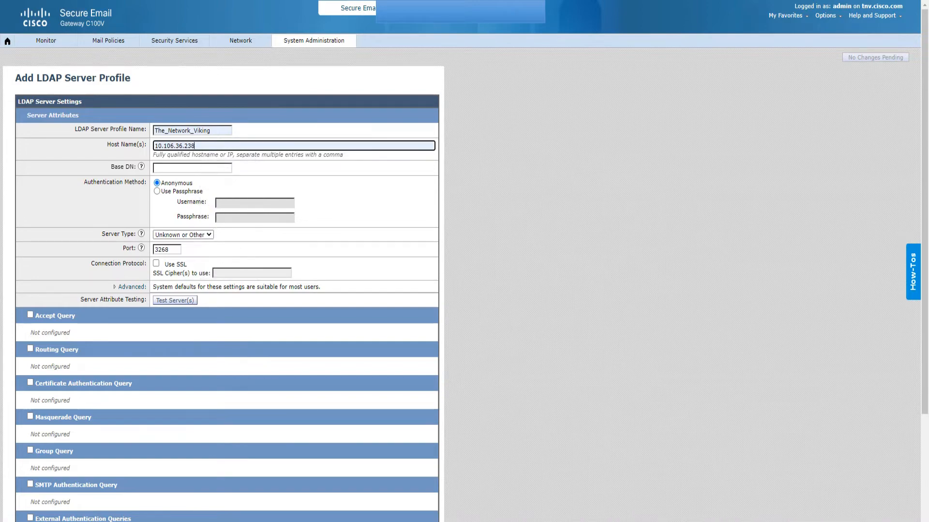
click(193, 168)
key(Down)
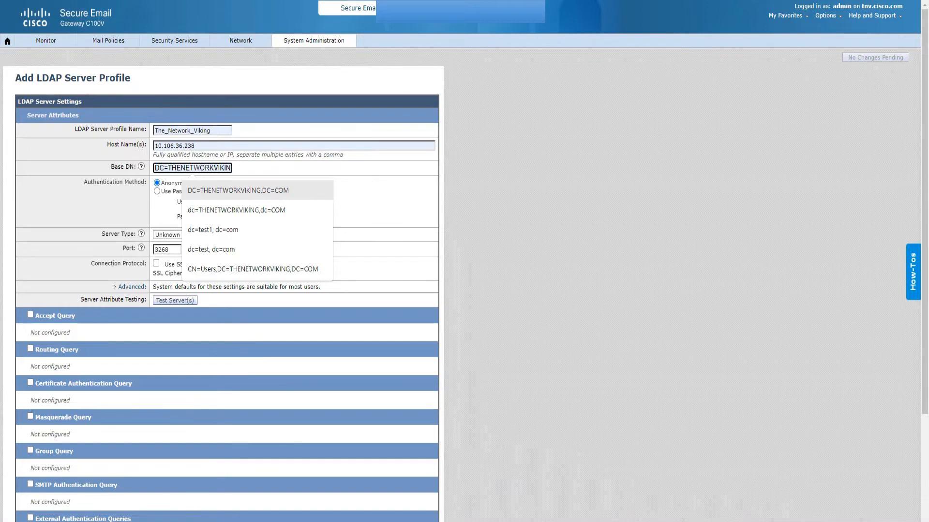
Set the Base DN to DC=THENETWORKVIKING,DC=COM from the suggestions.
key(Down)
key(Up)
key(Down)
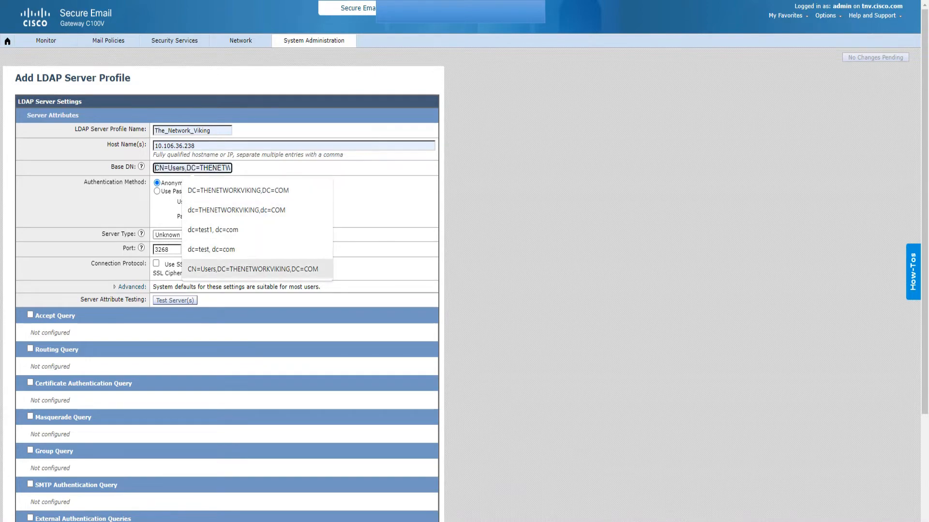
key(Return)
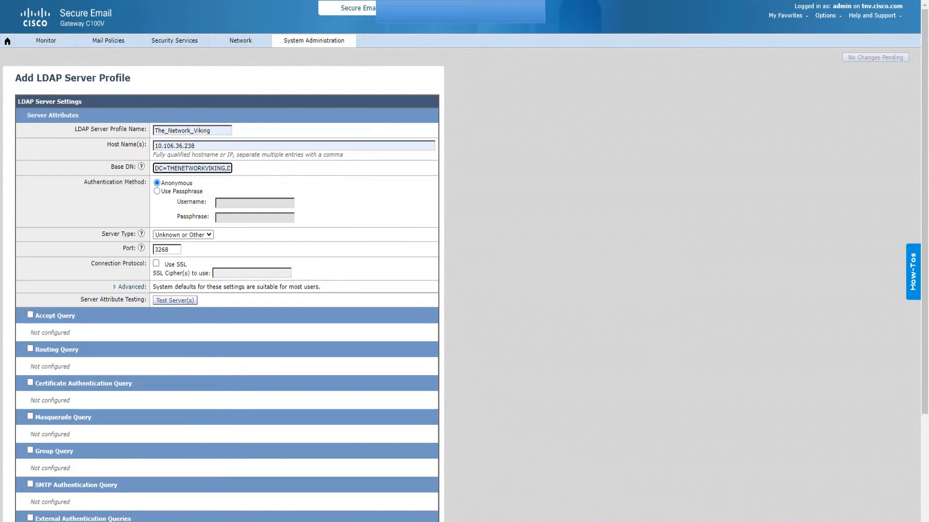
drag(170, 169, 215, 168)
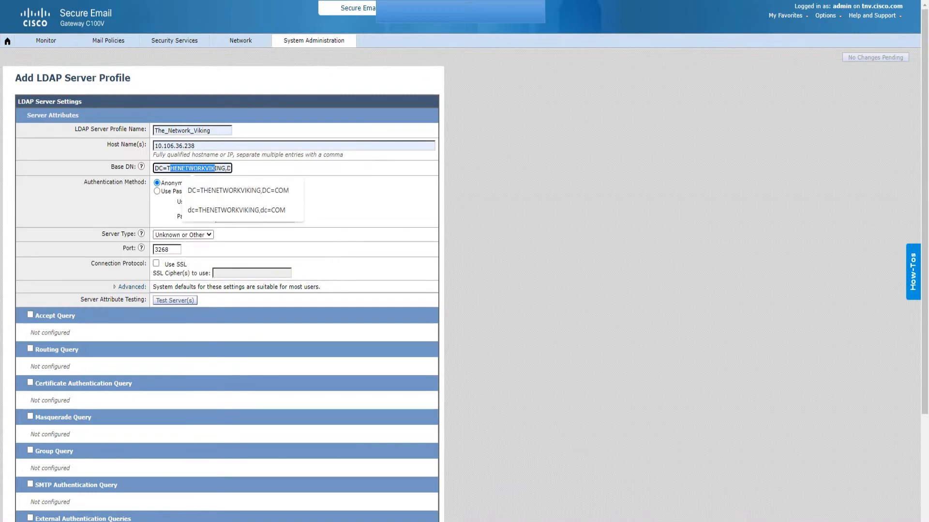
click(215, 169)
click(350, 198)
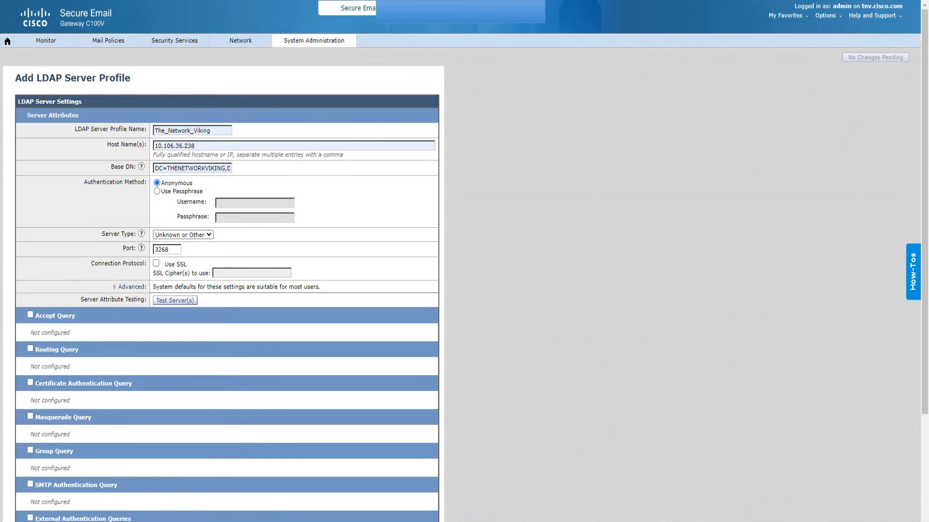
Keep the authentication method on Anonymous after briefly trying passphrase.
drag(87, 182, 211, 216)
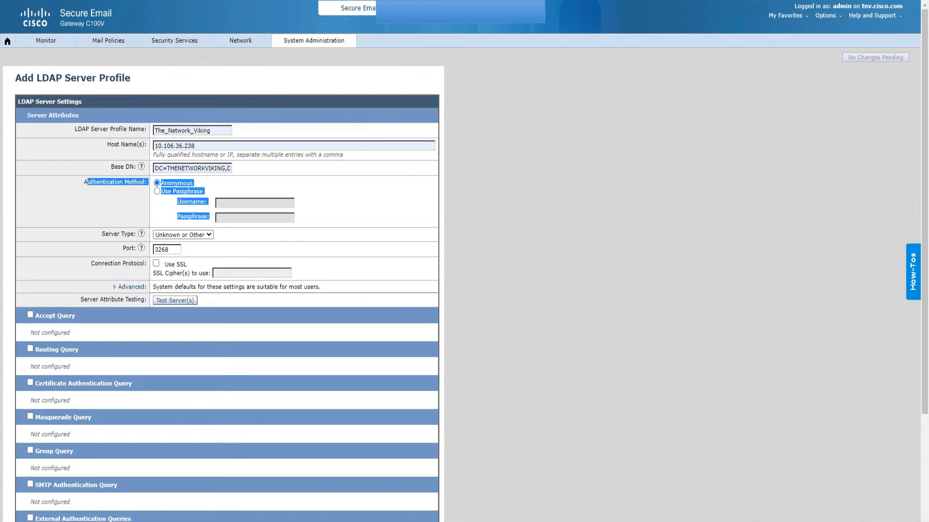
click(157, 191)
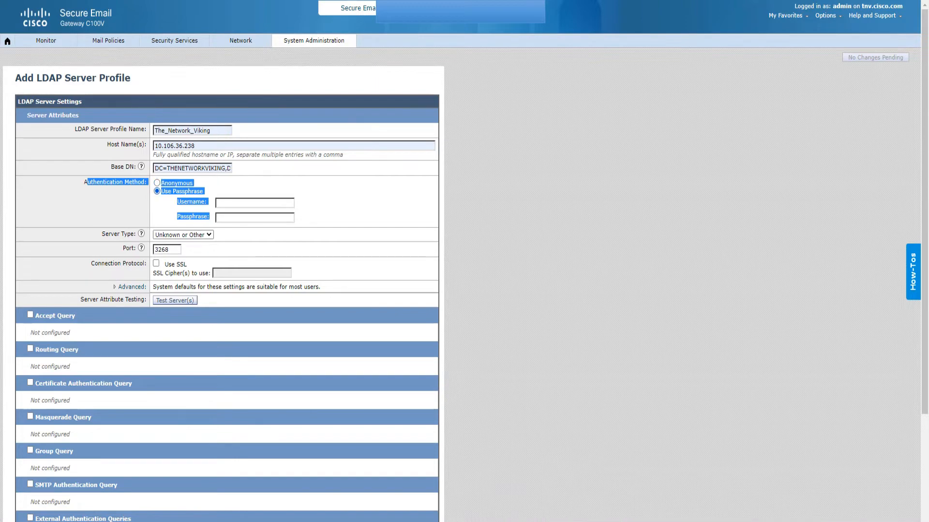
click(157, 183)
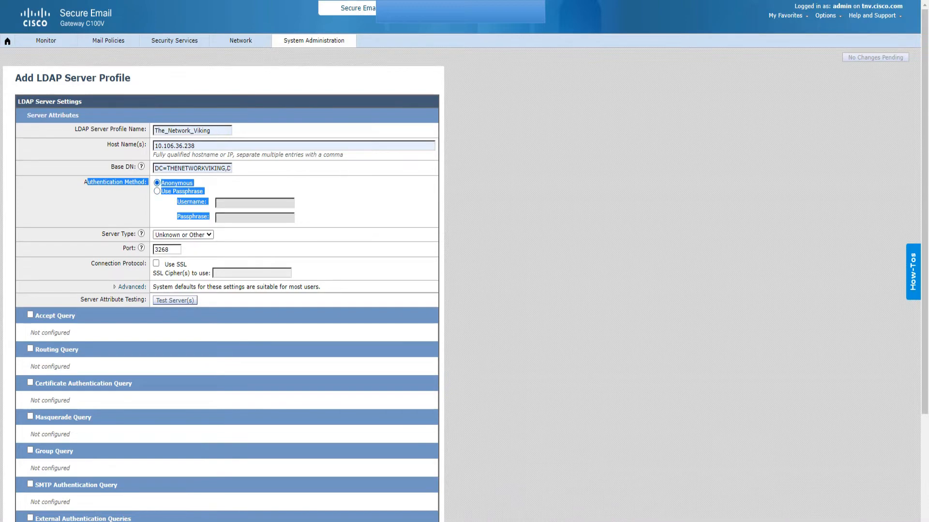
click(334, 209)
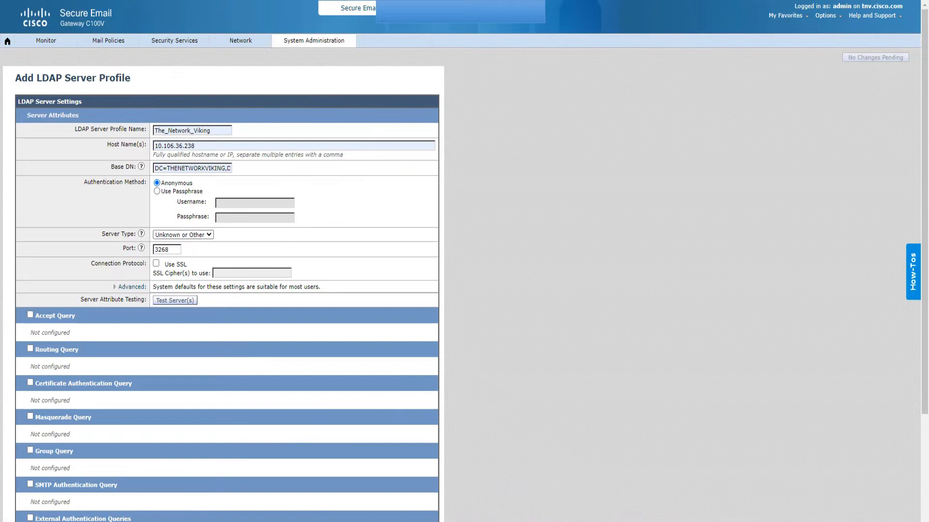
drag(101, 233, 130, 234)
Set the server type to Active Directory.
click(182, 235)
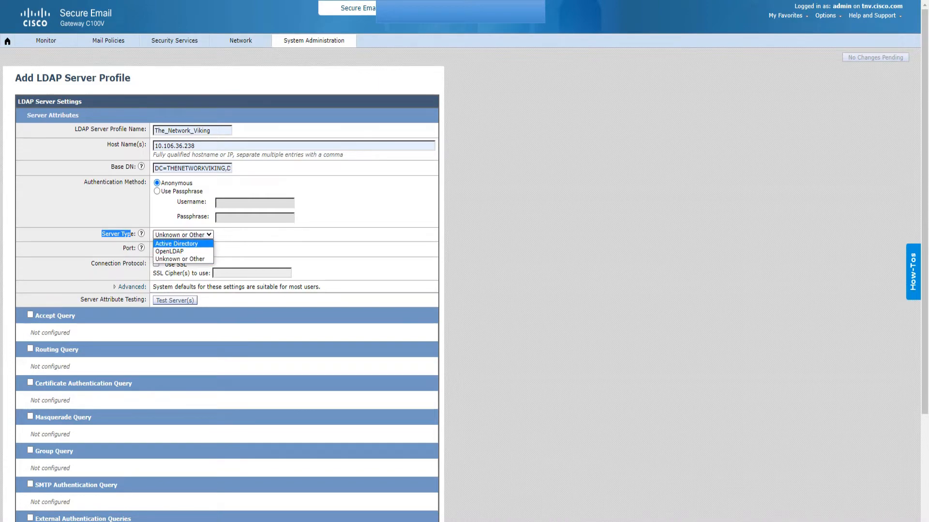
key(Return)
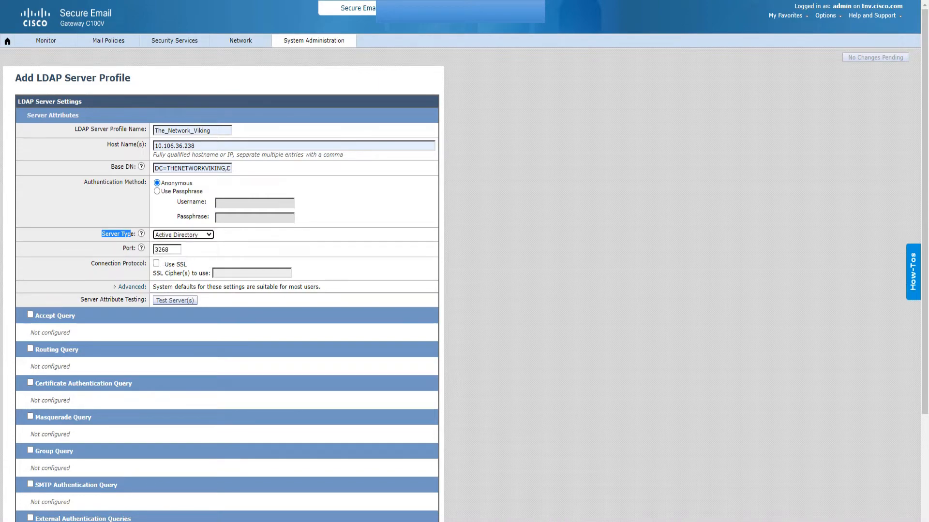
click(183, 235)
key(Down)
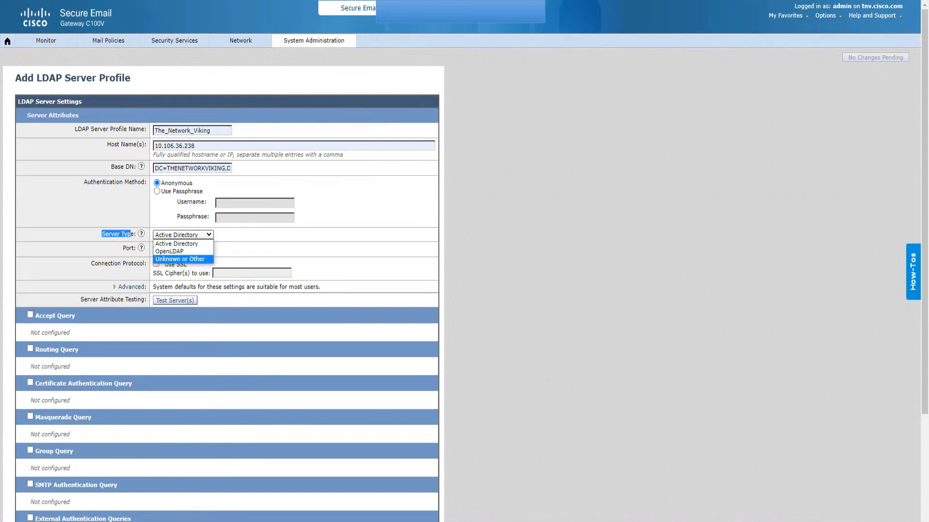
key(Up)
key(Up)
key(Return)
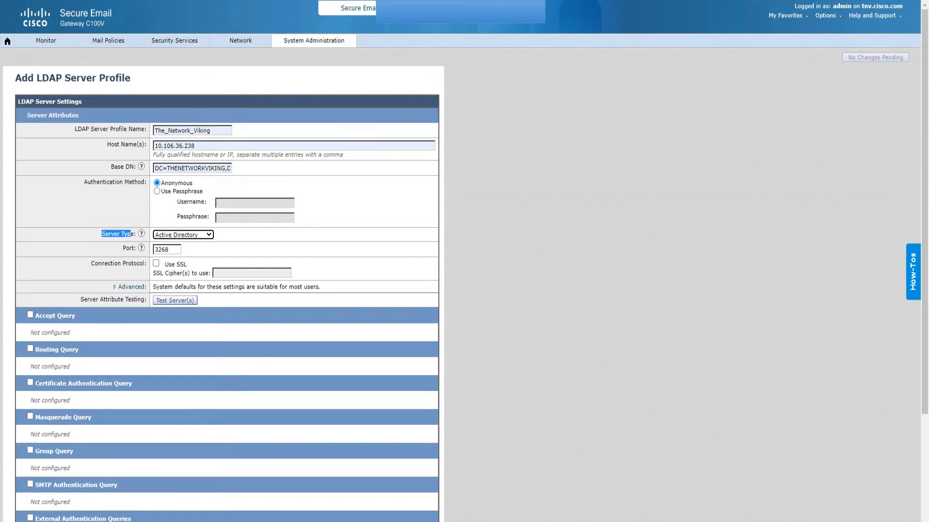
Leave SSL off so the port stays 3268, and expand the Advanced settings.
drag(170, 250, 159, 250)
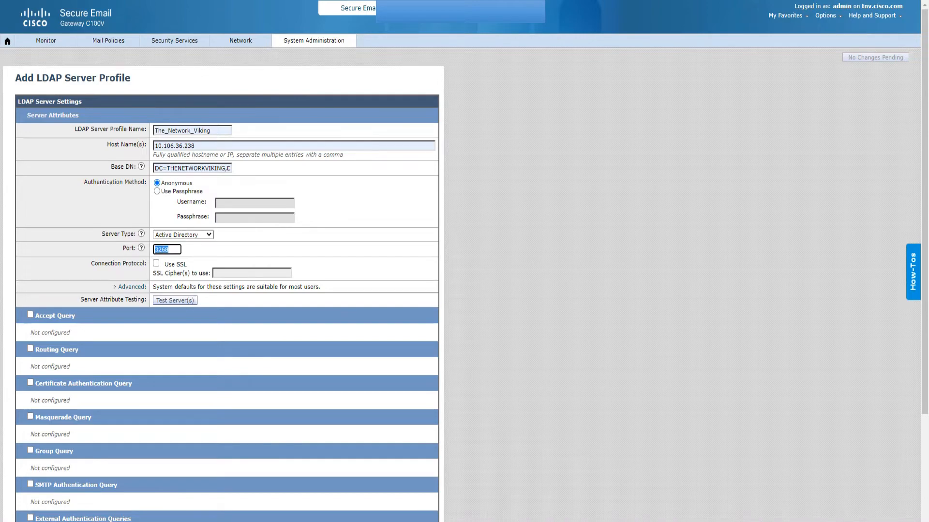
drag(91, 264, 139, 264)
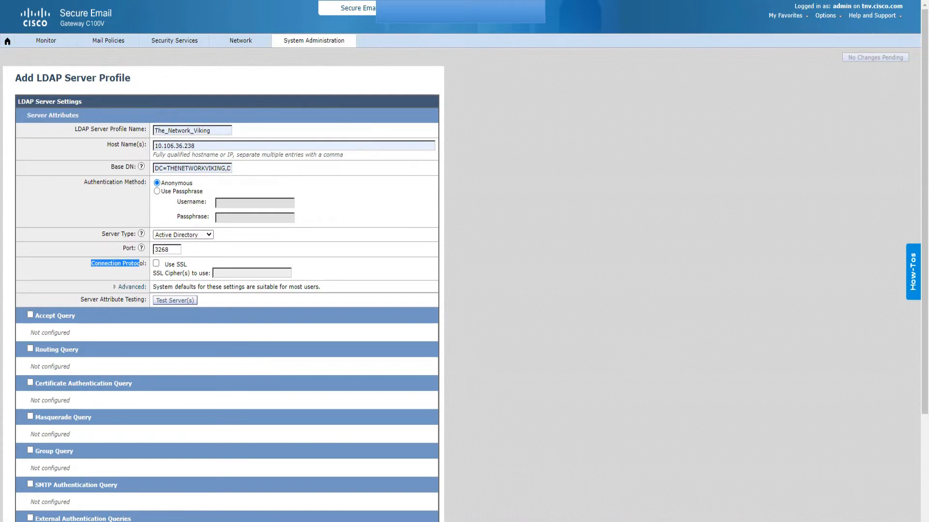
drag(187, 264, 169, 264)
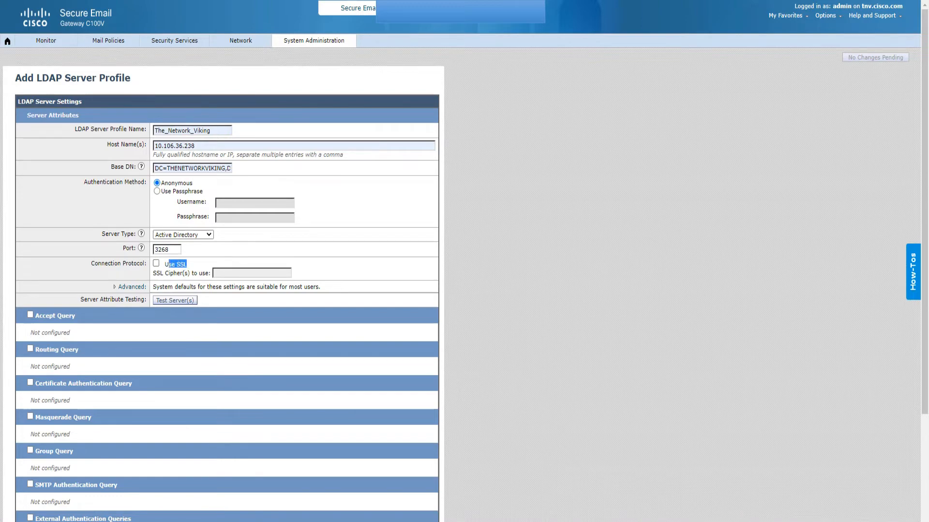
click(156, 263)
key(Tab)
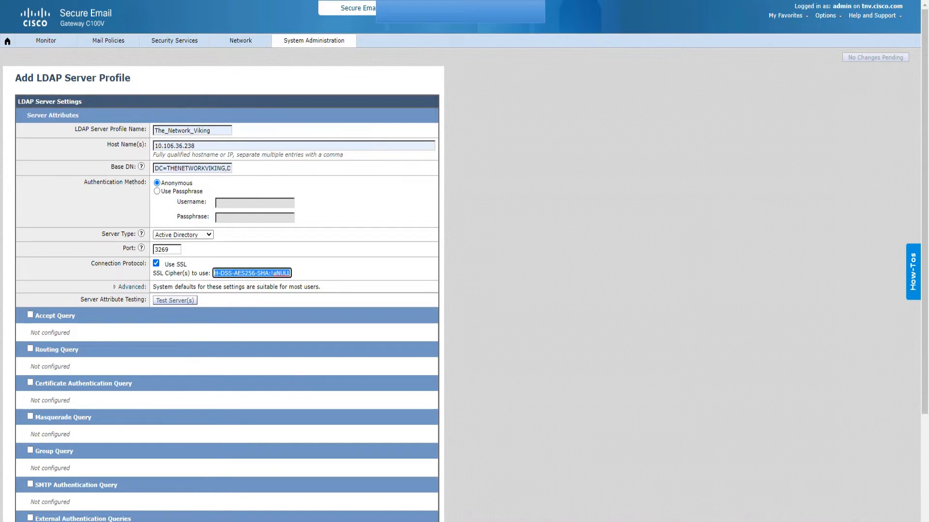
click(347, 272)
click(156, 263)
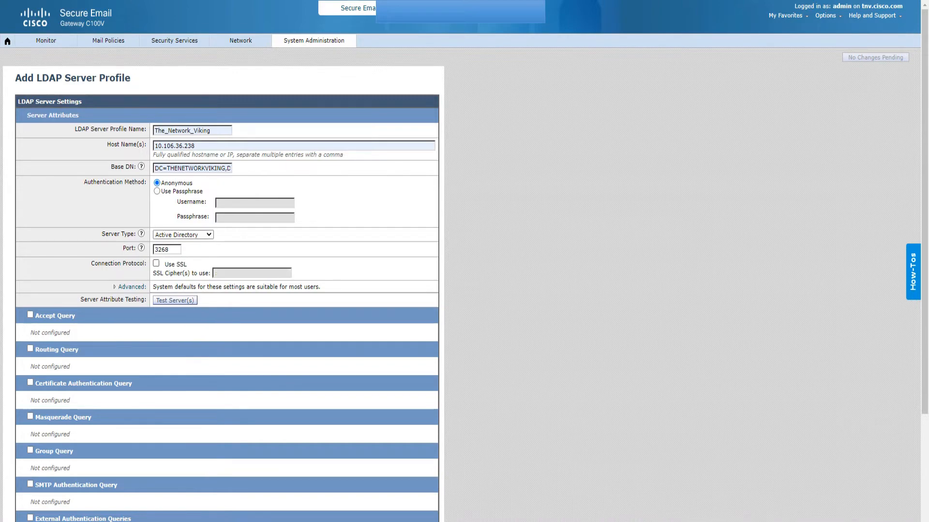
click(132, 288)
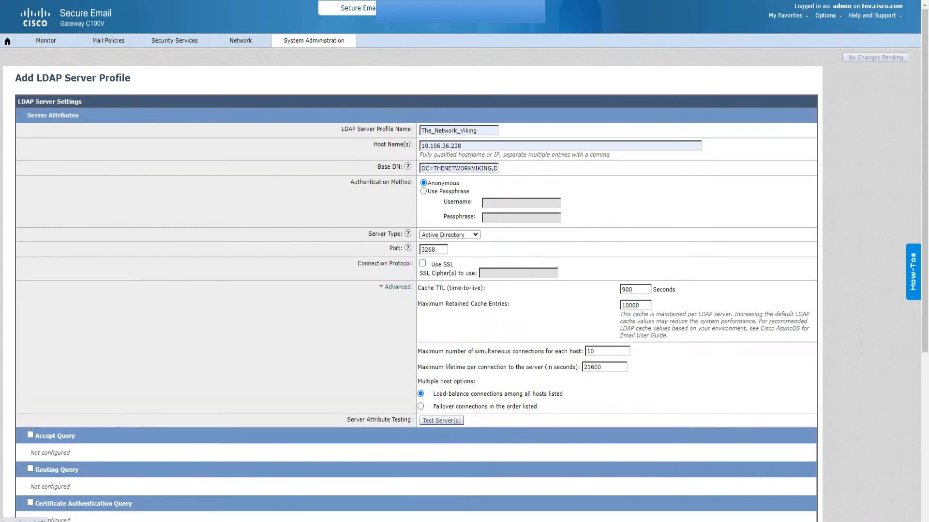
scroll(465, 261, down, 2)
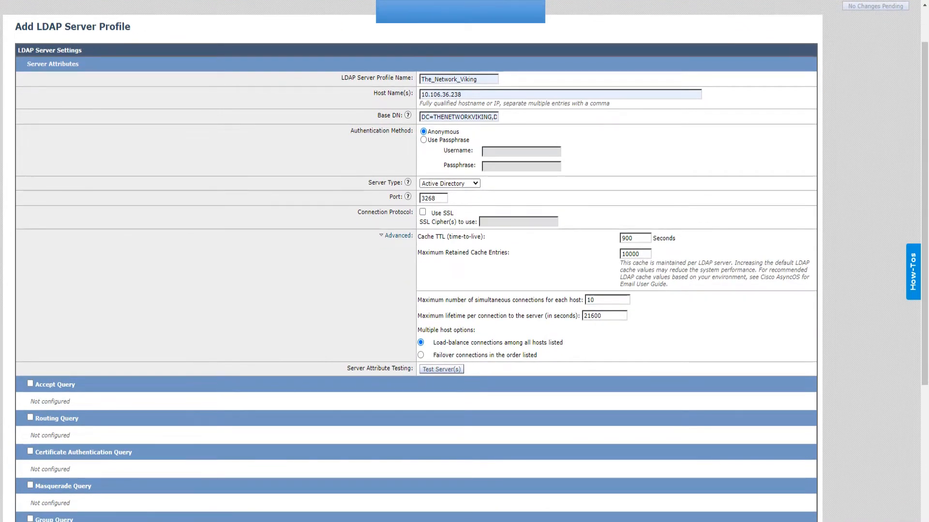
drag(451, 237, 417, 236)
drag(634, 238, 621, 238)
key(Tab)
key(Tab)
key(Tab)
drag(425, 329, 502, 342)
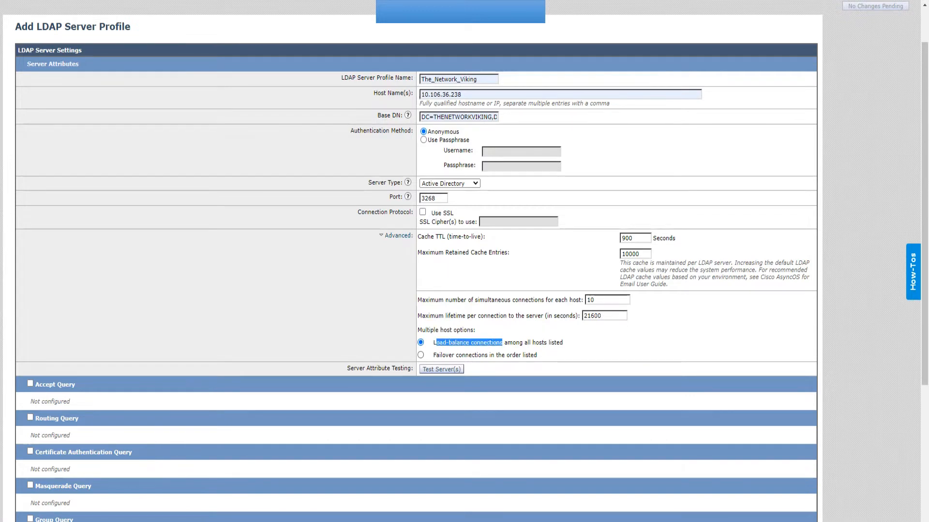
drag(439, 355, 501, 355)
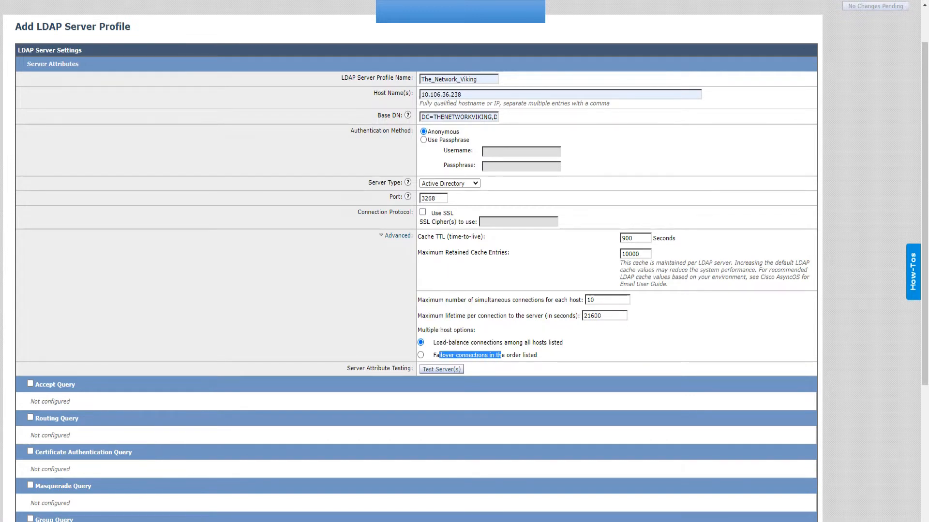
scroll(416, 261, down, 3)
scroll(416, 261, up, 2)
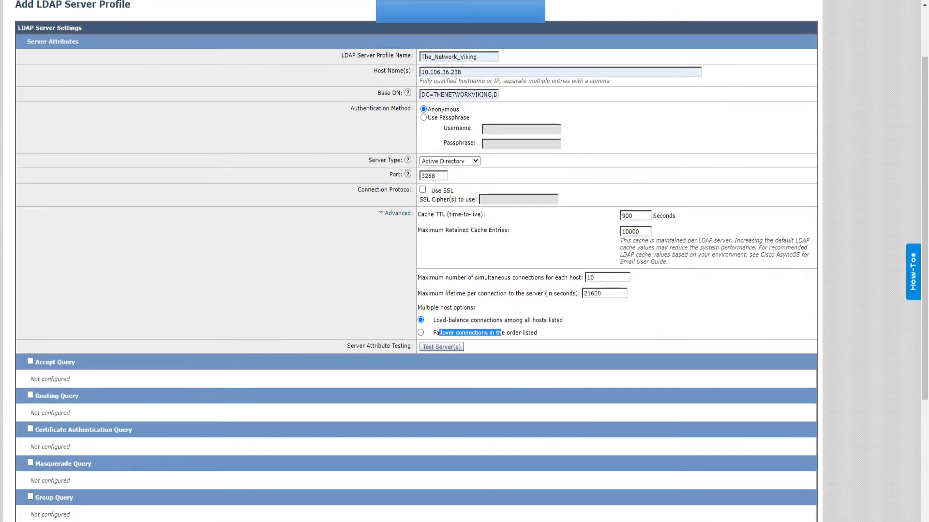
scroll(465, 261, up, 1)
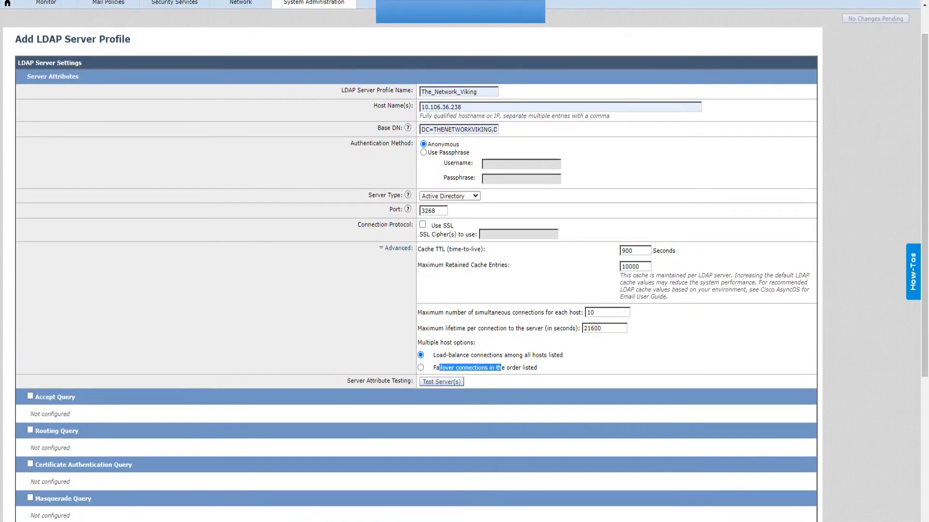
click(441, 382)
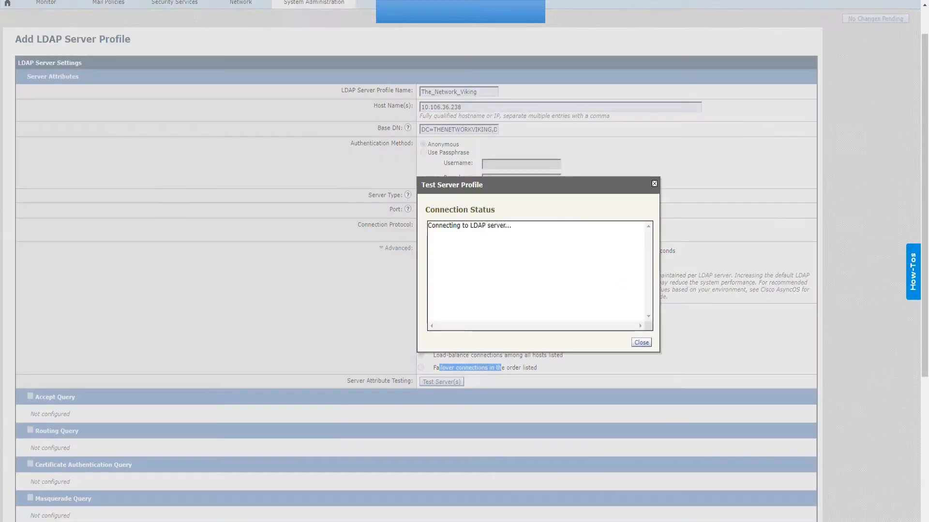
drag(480, 242, 427, 226)
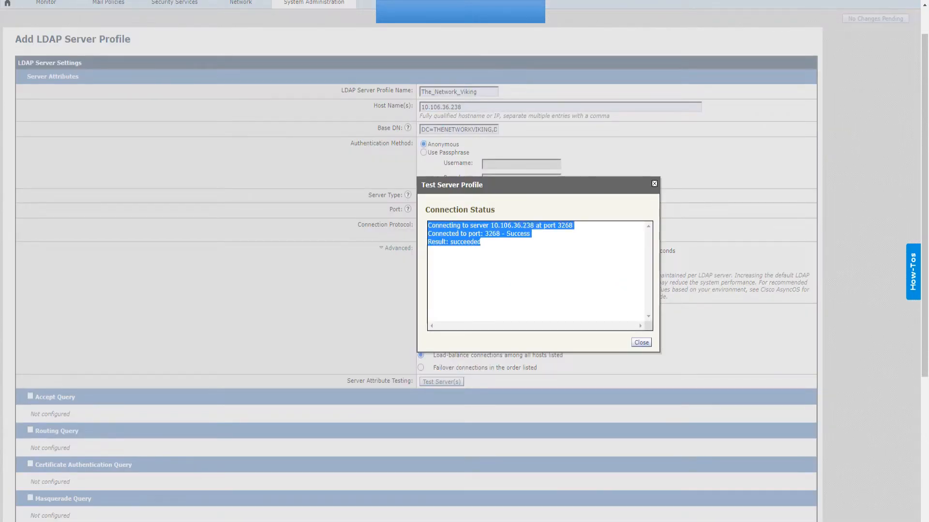
click(537, 278)
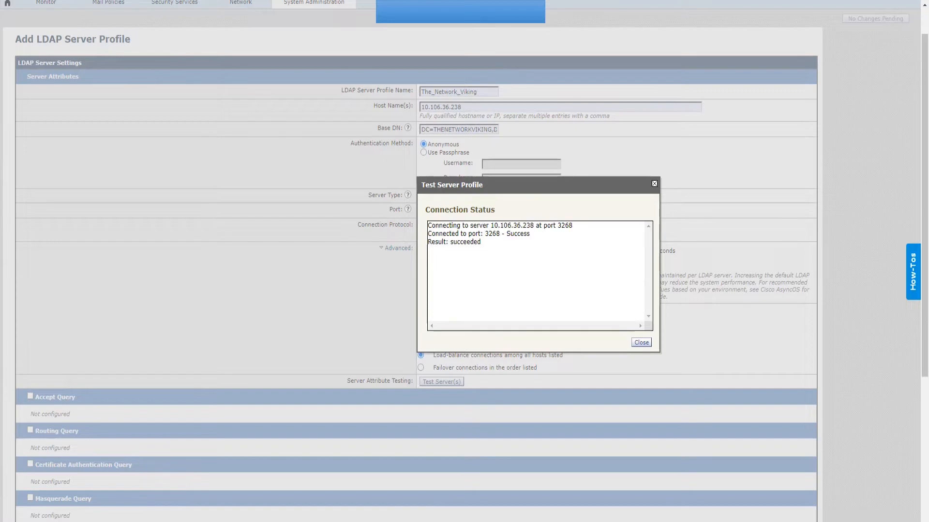
drag(481, 242, 431, 226)
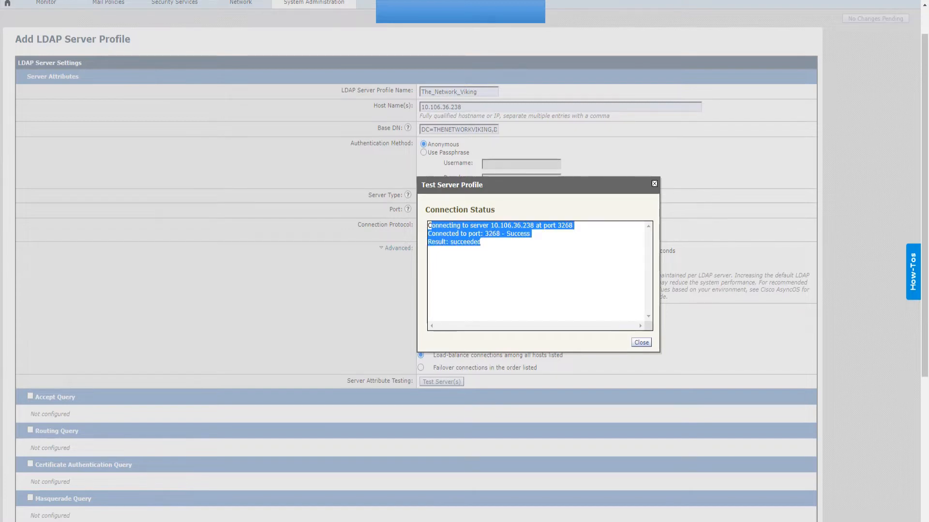
mouse_move(474, 201)
mouse_down()
mouse_move(510, 262)
mouse_move(487, 192)
mouse_move(515, 213)
mouse_move(490, 272)
mouse_up()
mouse_move(530, 197)
mouse_down()
mouse_move(548, 230)
mouse_move(582, 208)
mouse_move(593, 184)
mouse_move(654, 168)
mouse_move(601, 176)
mouse_move(611, 98)
mouse_move(650, 169)
mouse_up()
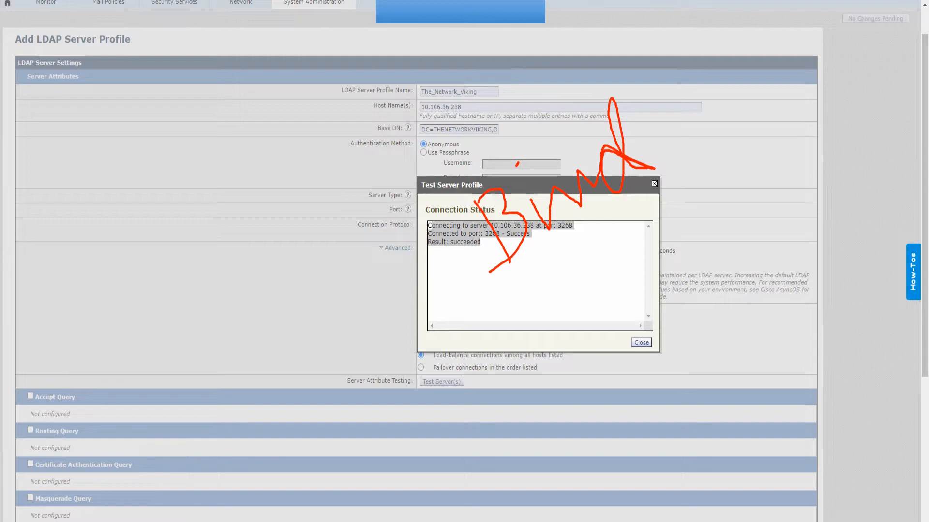
key(Escape)
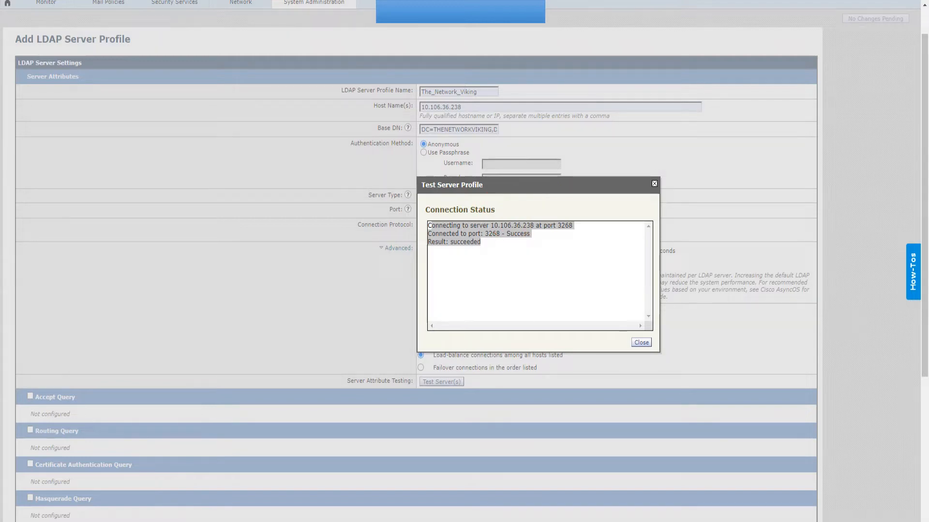
click(653, 184)
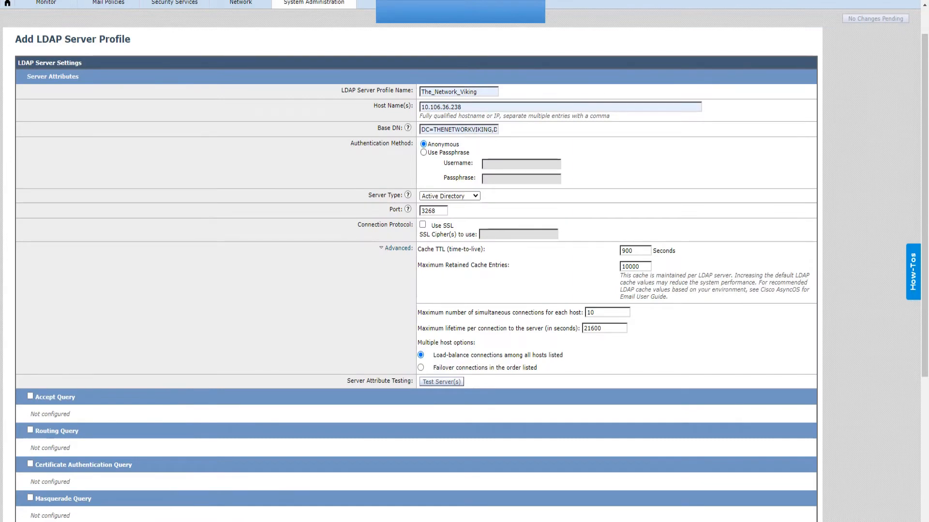
Switch to passphrase authentication and enter the THENETWORKVIKIN domain-prefixed bind username.
click(424, 153)
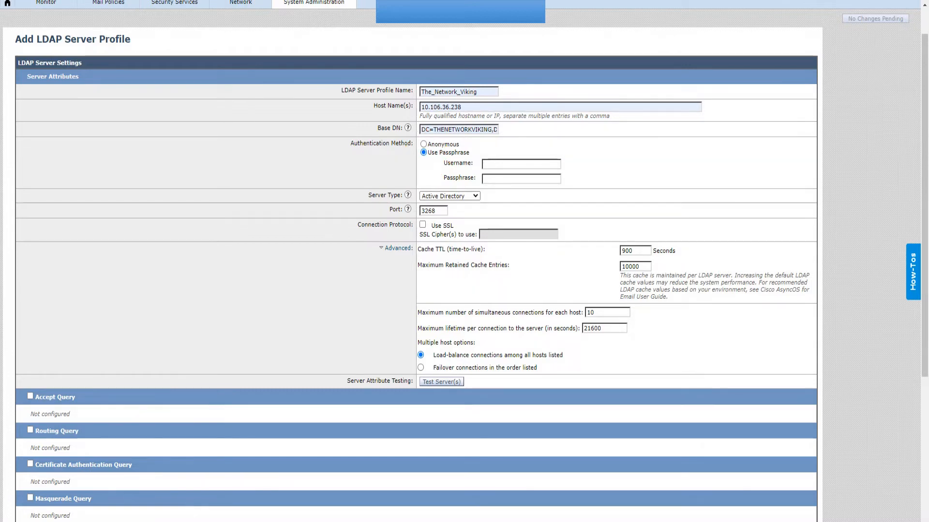
click(522, 165)
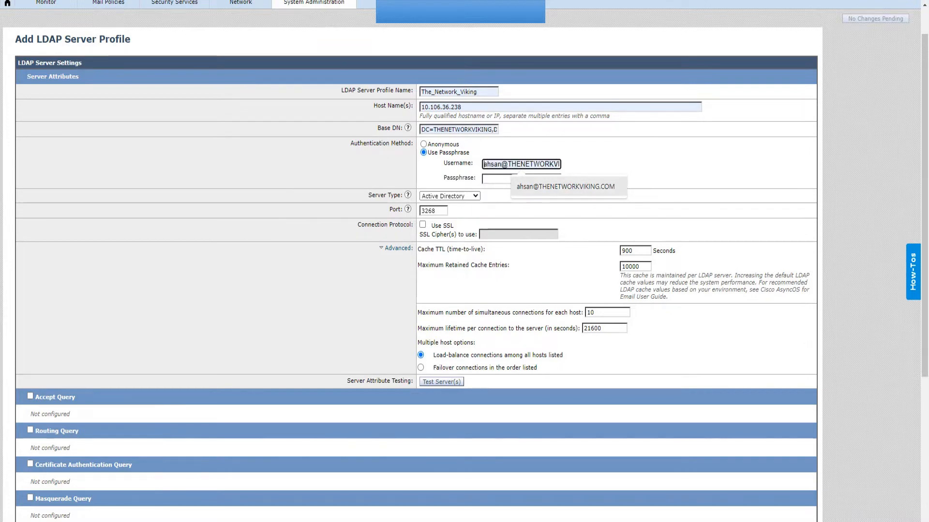
key(Return)
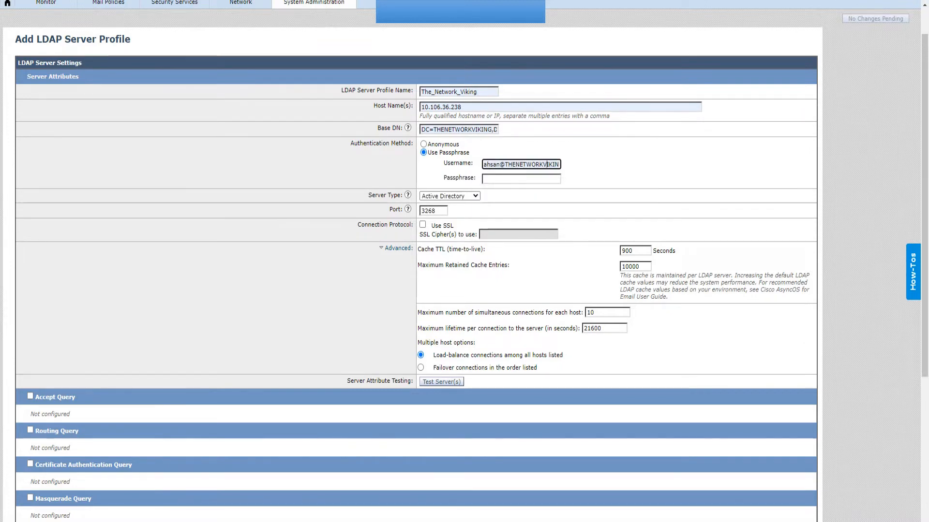
drag(547, 164, 560, 164)
click(555, 165)
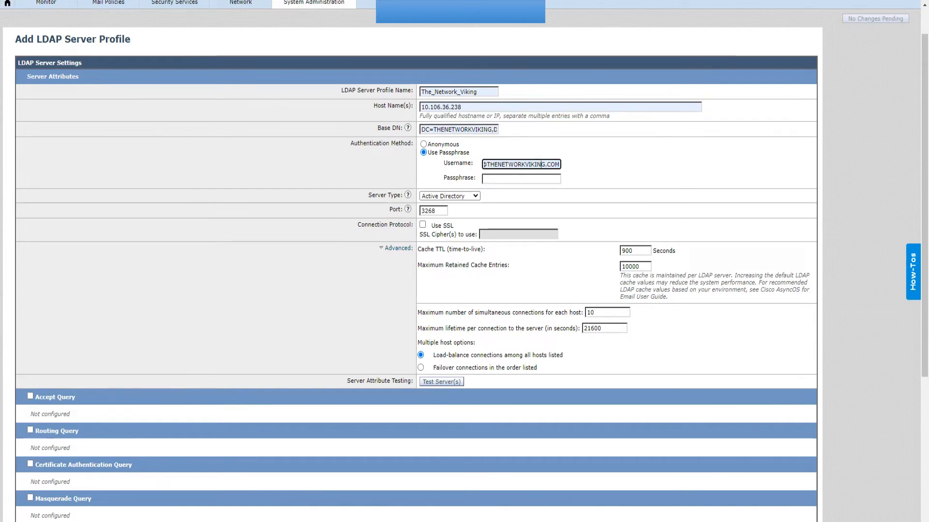
key(Left)
key(Left)
key(Left)
key(Left)
key(Left)
key(Left)
key(Left)
key(BackSpace)
key(BackSpace)
key(BackSpace)
key(BackSpace)
key(BackSpace)
key(BackSpace)
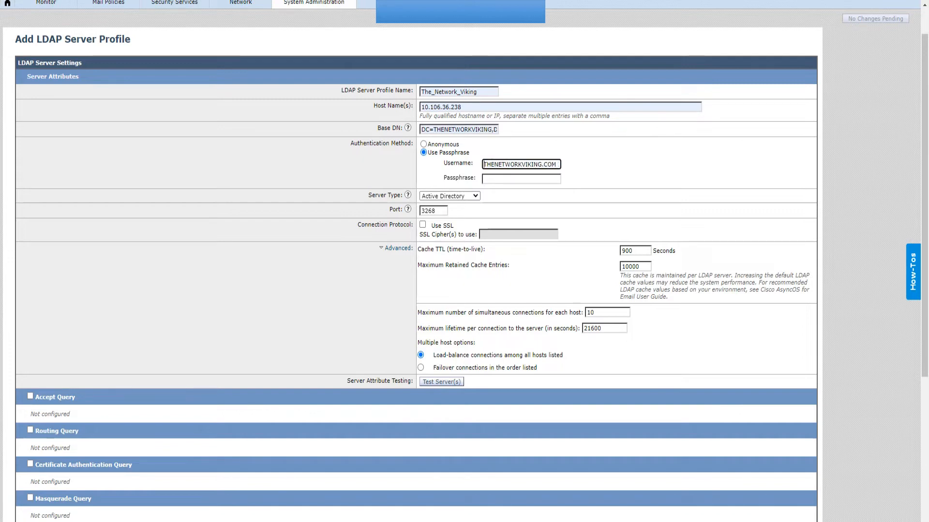
key(BackSpace)
key(BackSpace)
key(BackSpace)
key(BackSpace)
key(BackSpace)
text(\ahsan)
Enter the bind passphrase and run the server test.
key(Tab)
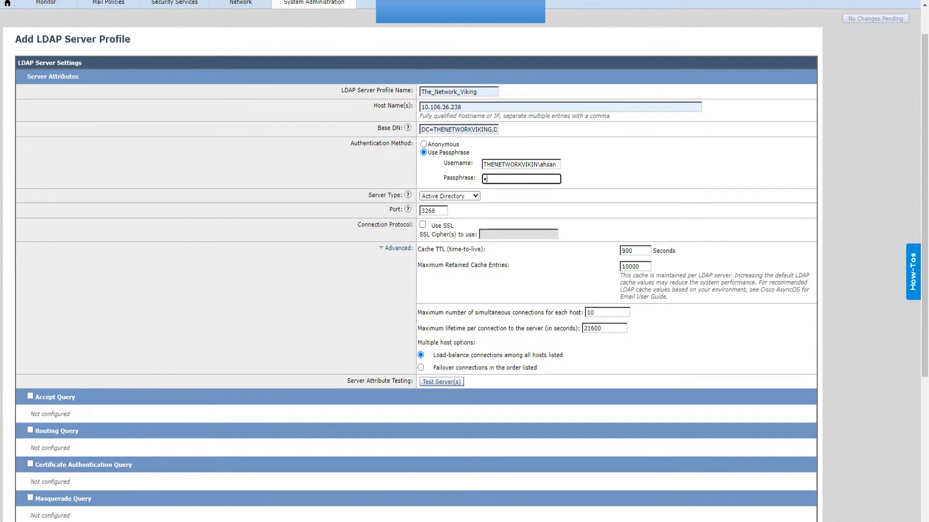
text(**********)
click(441, 382)
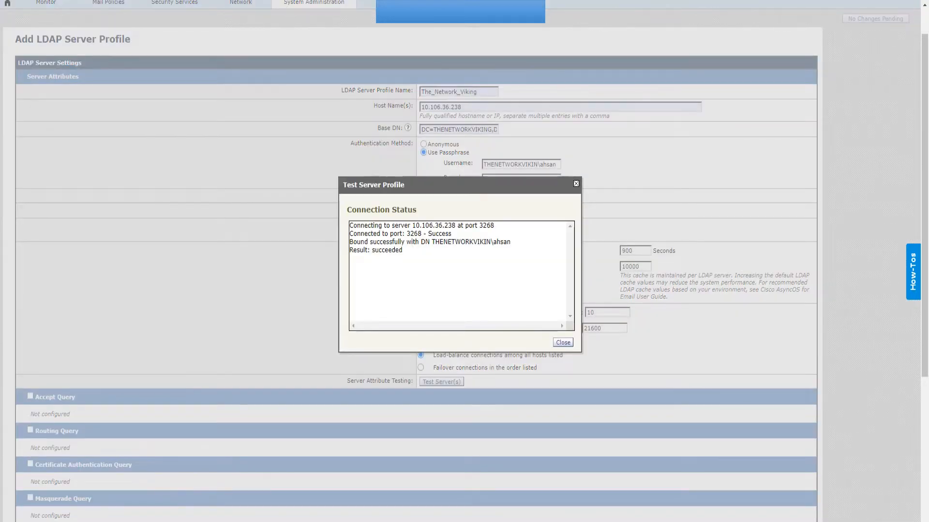
Confirm the 'Bound successfully' result, close the test, and select the username's domain prefix.
drag(349, 242, 510, 241)
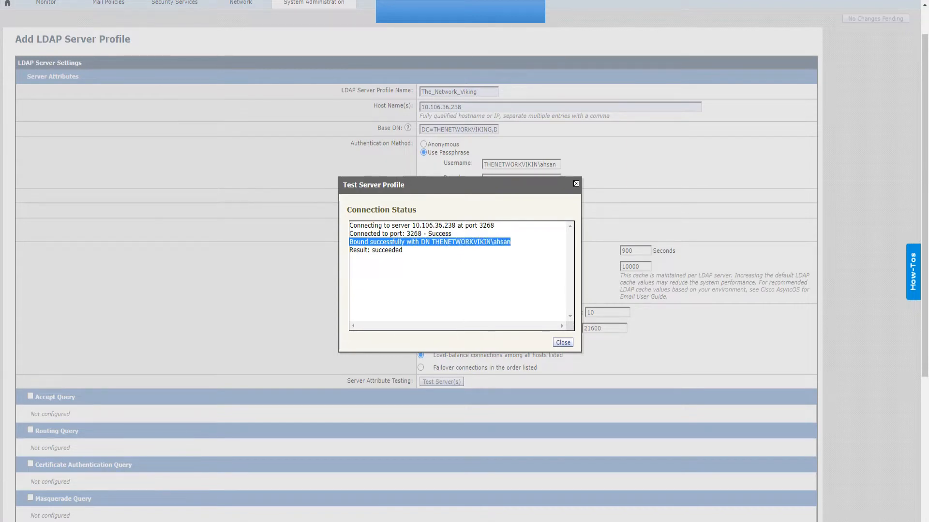
click(484, 271)
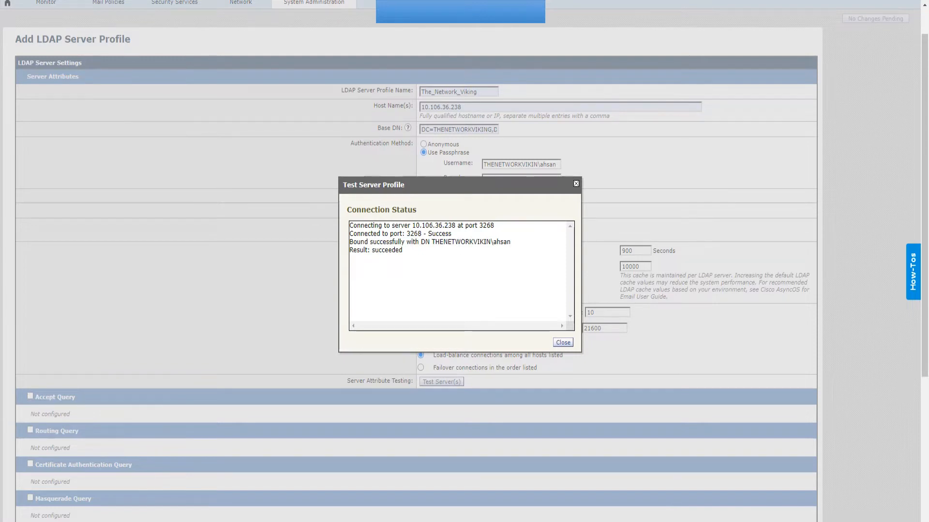
click(562, 342)
drag(539, 164, 483, 164)
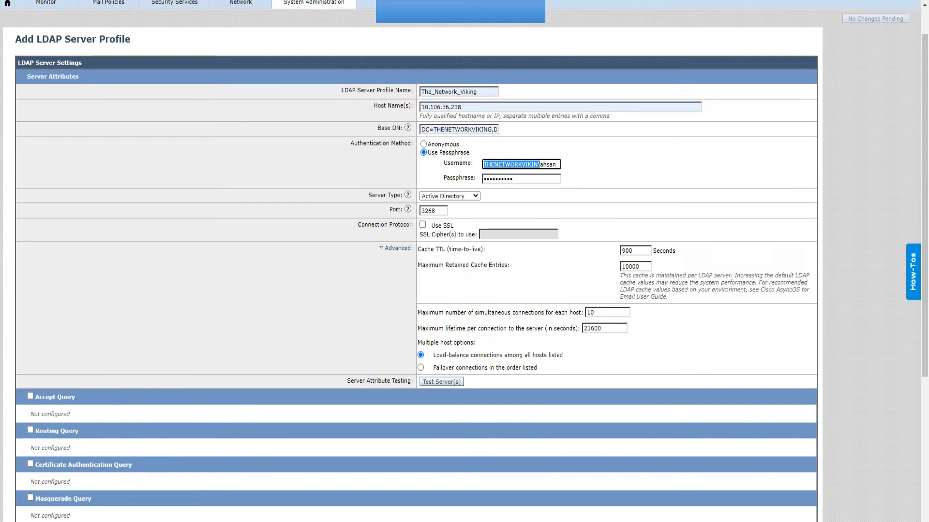
Change the bind username to the UPN-style address and confirm the server test passes.
key(BackSpace)
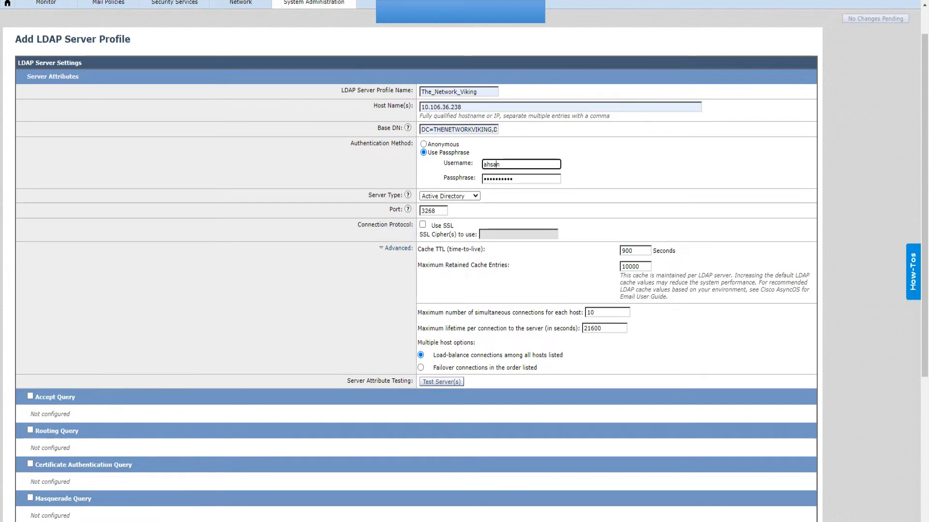
text(@)
key(Down)
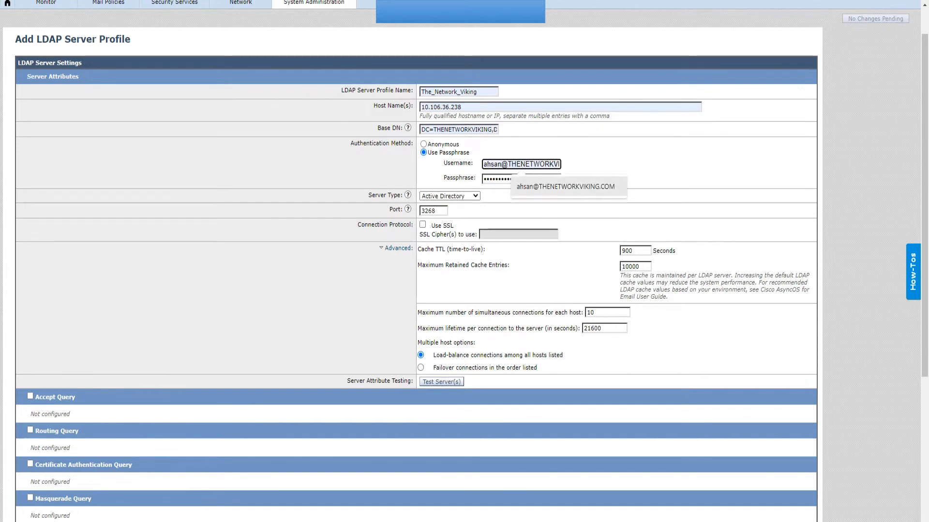
key(Return)
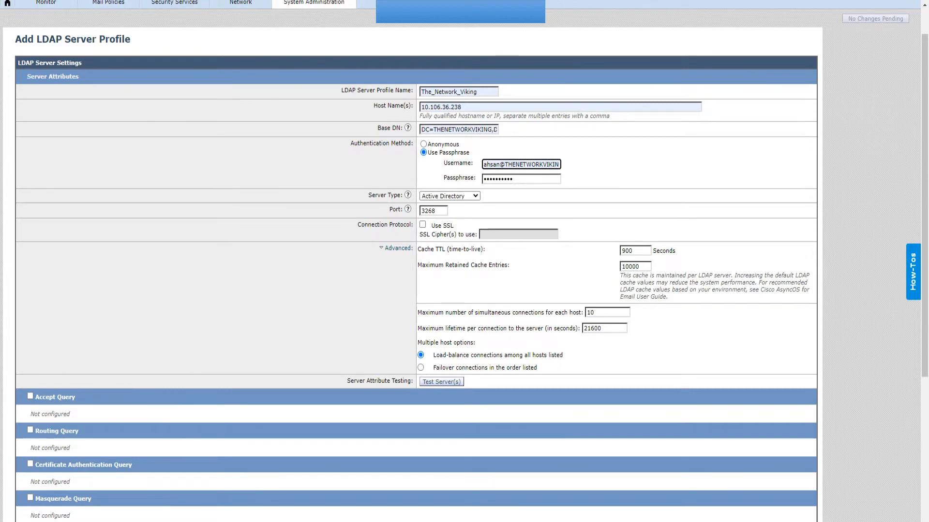
click(441, 382)
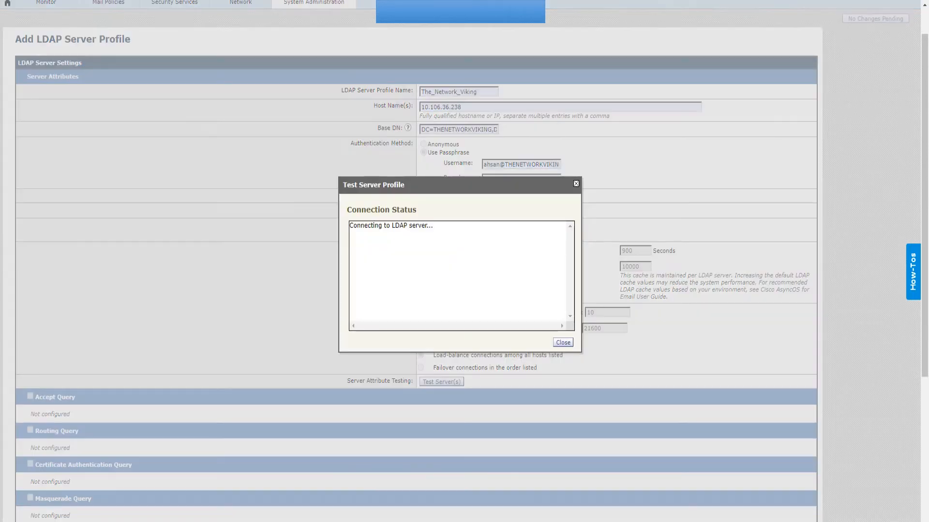
drag(403, 250, 346, 207)
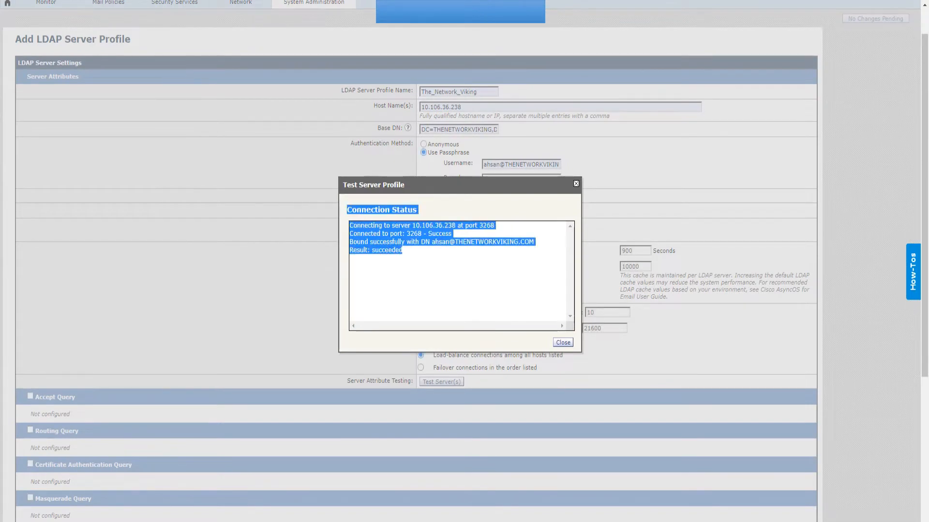
click(562, 343)
Remove a letter from the username and show the test failing with invalid credentials.
click(496, 164)
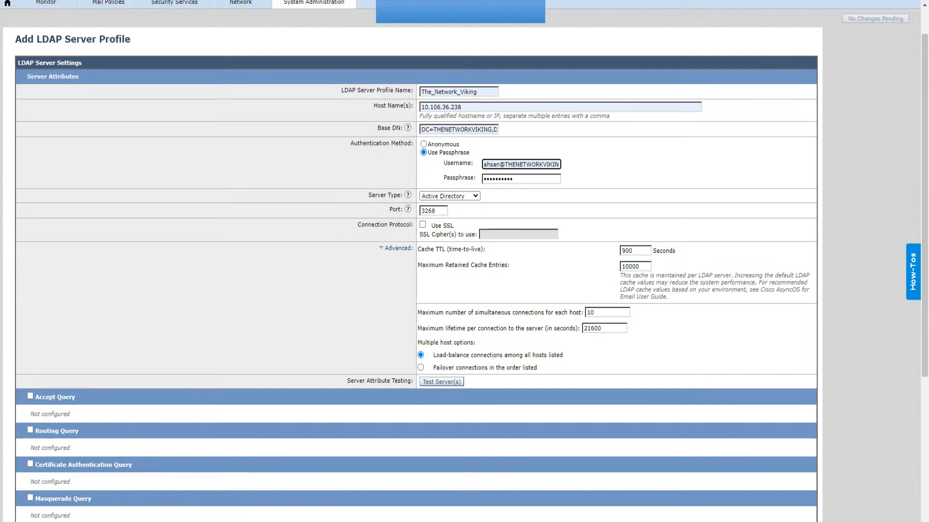
key(BackSpace)
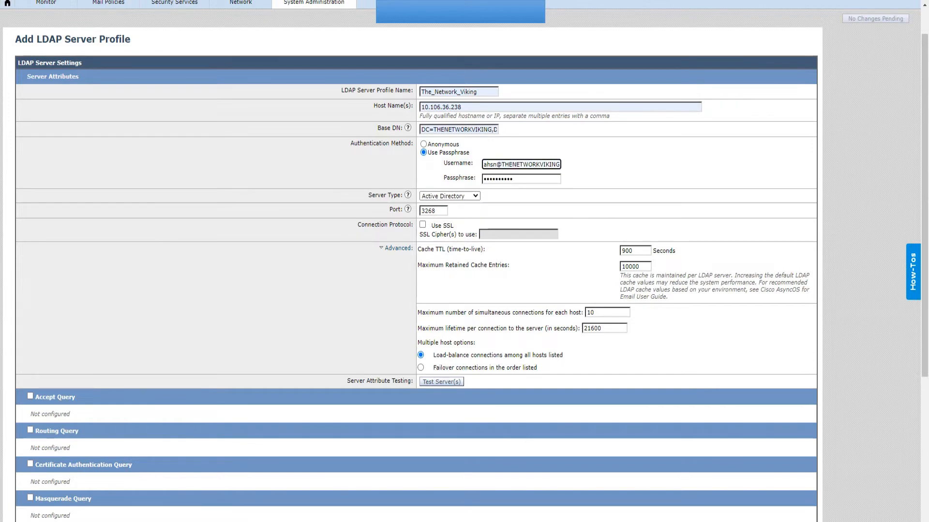
click(441, 382)
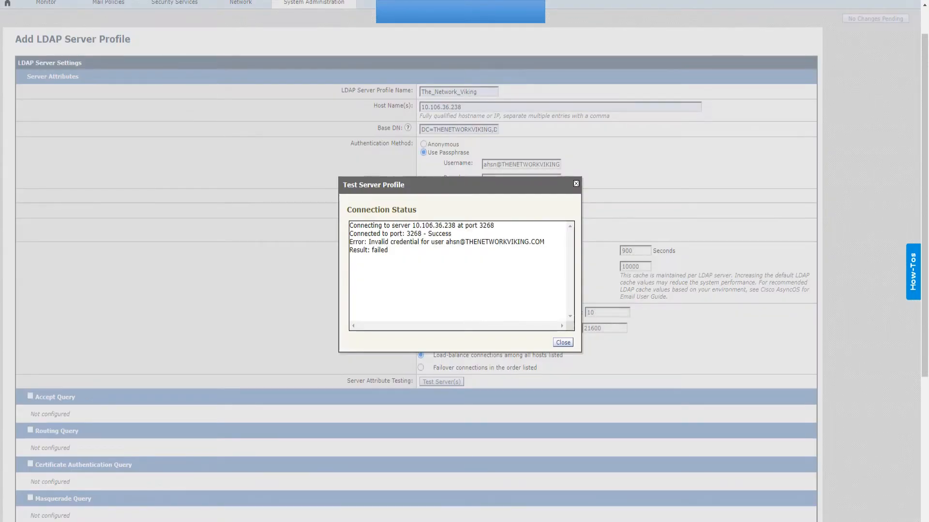
drag(368, 242, 473, 242)
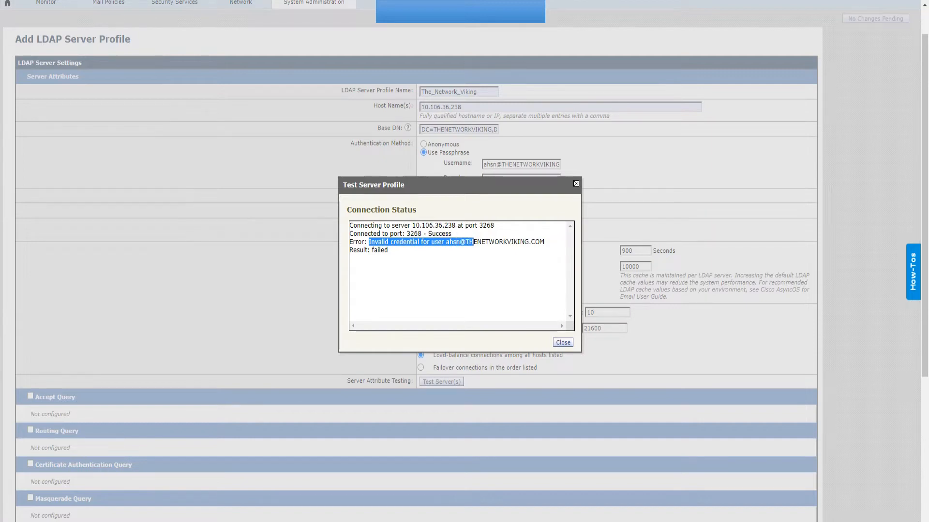
drag(387, 250, 356, 250)
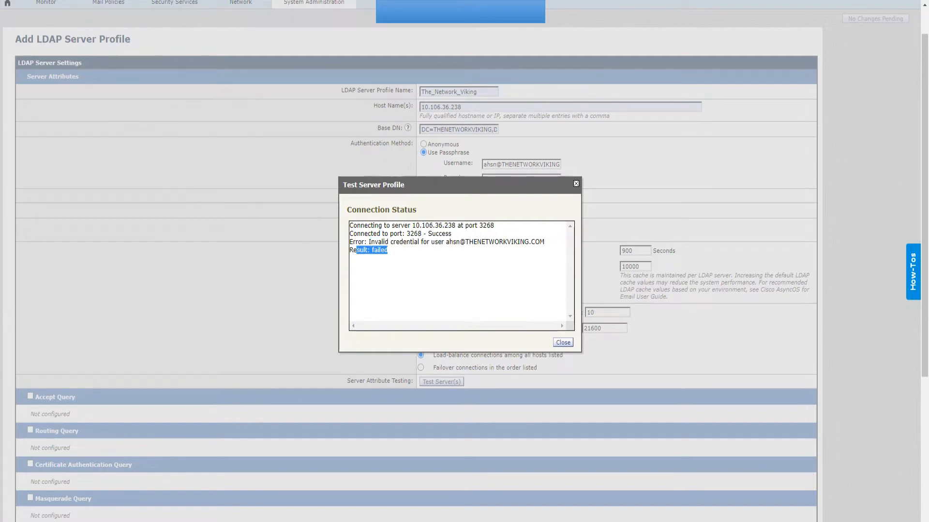
click(575, 184)
Restore the missing letter so the bind username is correct again.
click(494, 164)
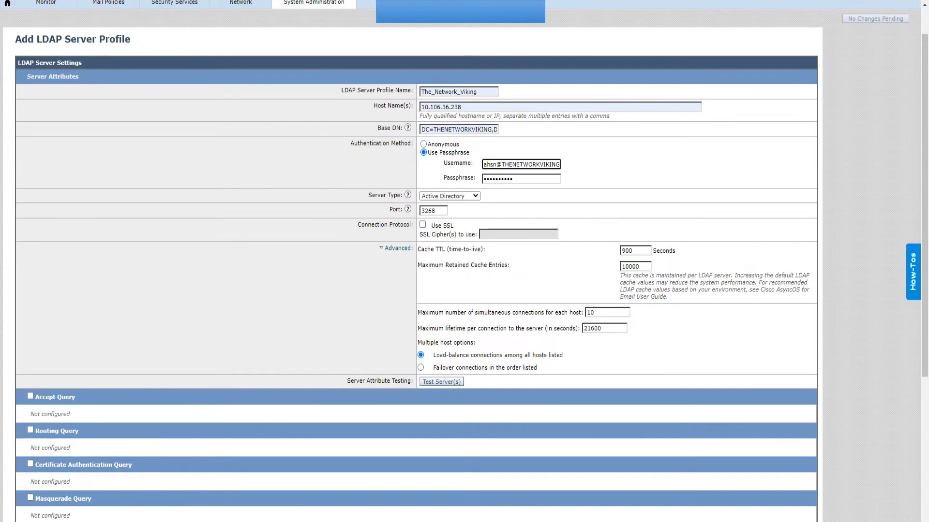
text(a)
drag(499, 164, 483, 164)
click(500, 165)
drag(507, 164, 479, 165)
click(538, 165)
click(555, 165)
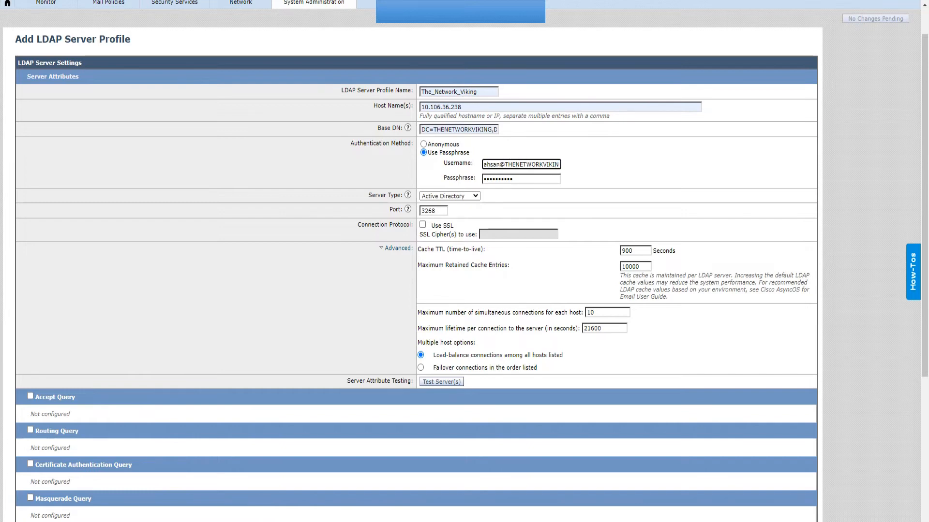
scroll(465, 261, down, 3)
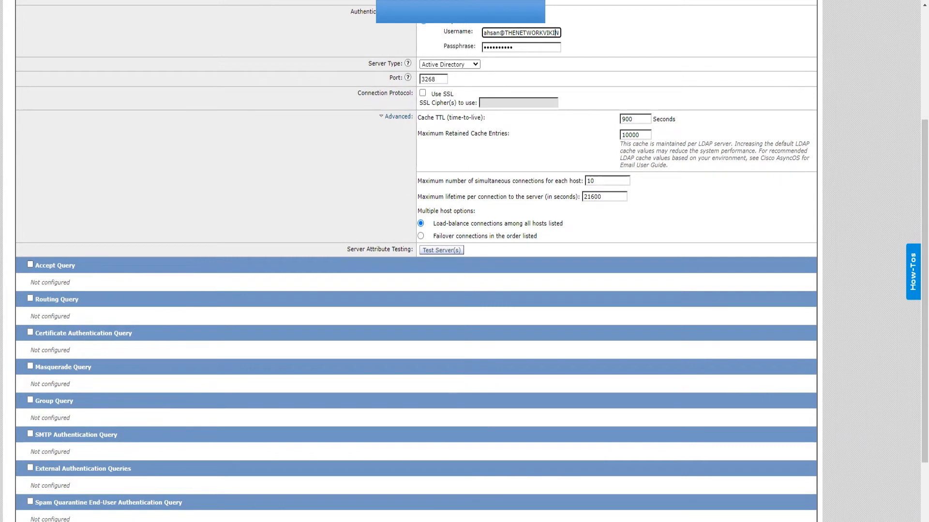
Enable the Accept Query with string (|(mail={a})(proxyAddresses=smtp:{a})).
click(30, 265)
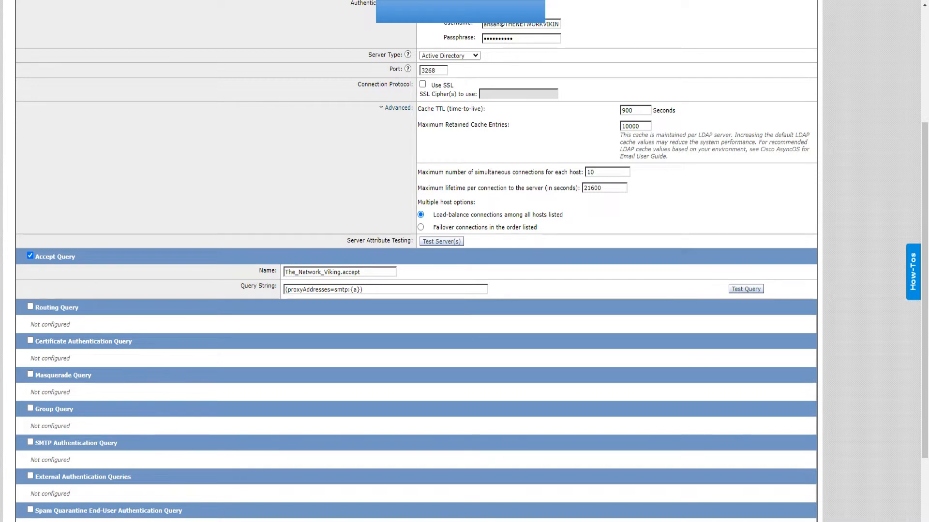
drag(371, 290, 283, 290)
key(BackSpace)
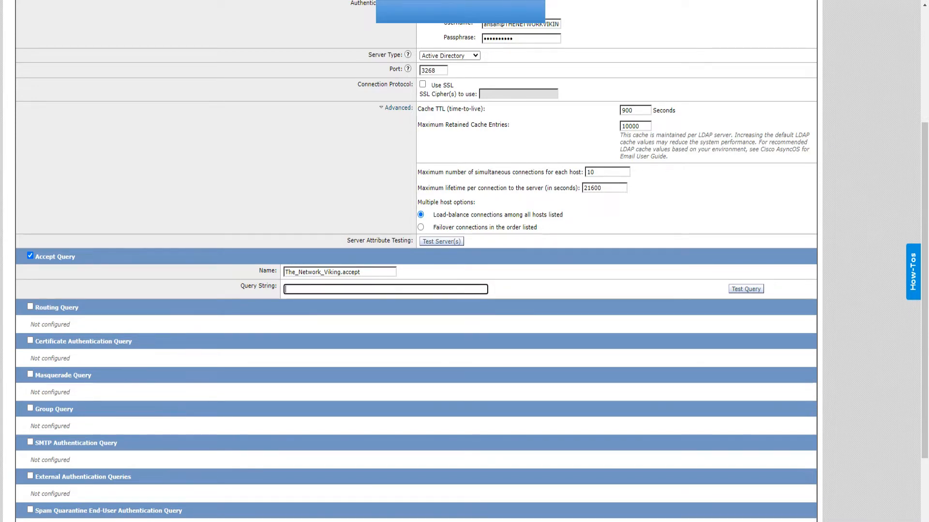
key(alt+Tab)
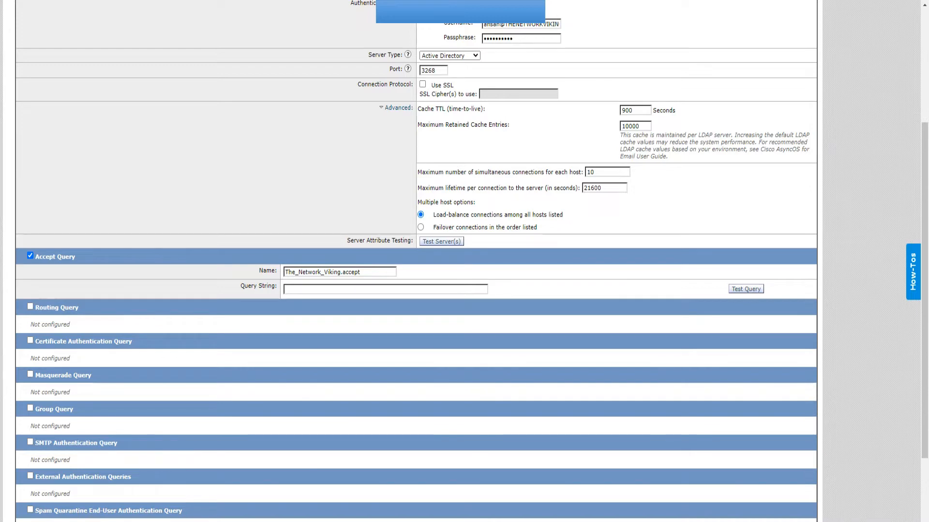
click(341, 290)
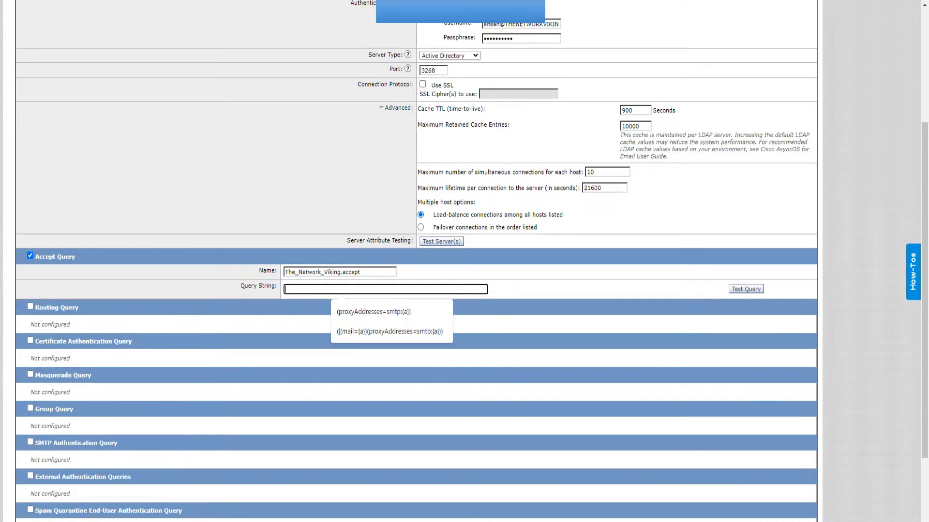
key(Down)
key(Down)
key(Return)
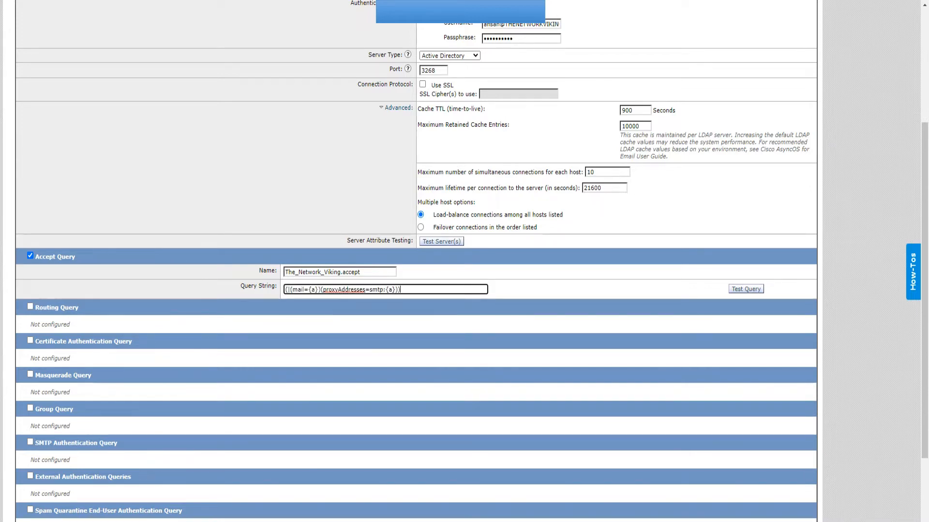
Review the new query string and its name The_Network_Viking.accept, then launch Test Query.
drag(292, 290, 366, 290)
click(329, 290)
click(402, 290)
drag(401, 290, 284, 290)
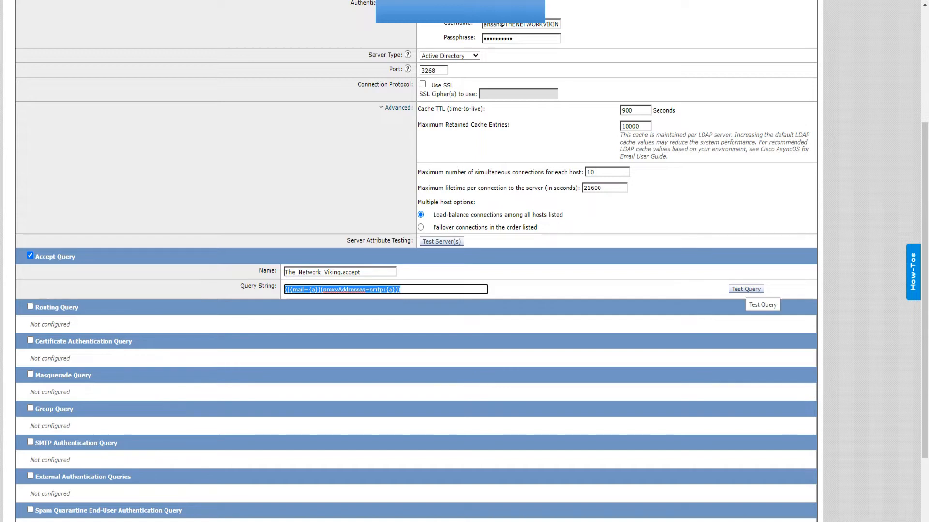
drag(361, 273, 284, 273)
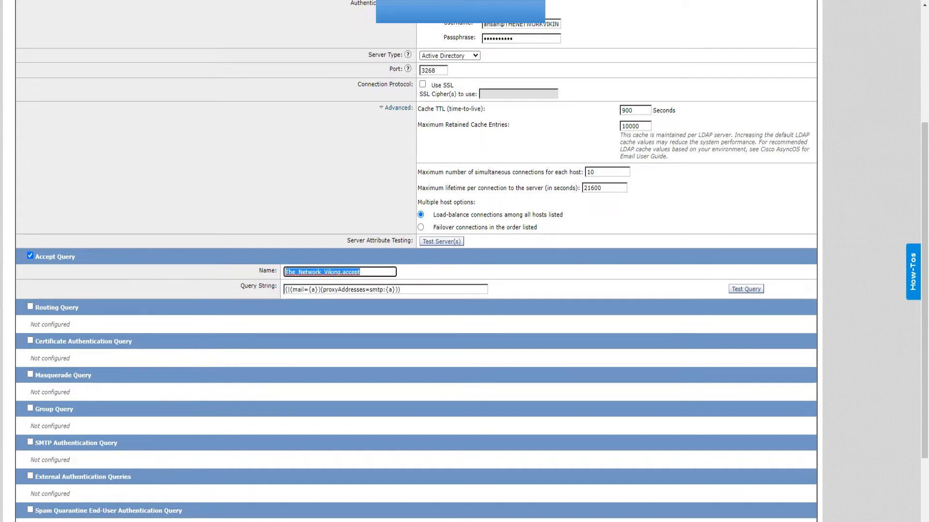
click(746, 289)
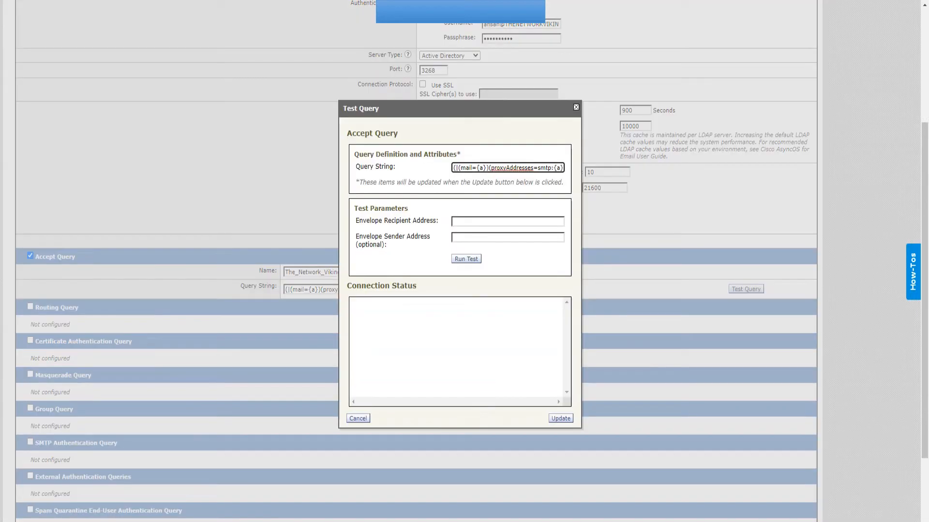
Test the Accept Query with an existing directory user's address, getting Pass with one result.
click(508, 222)
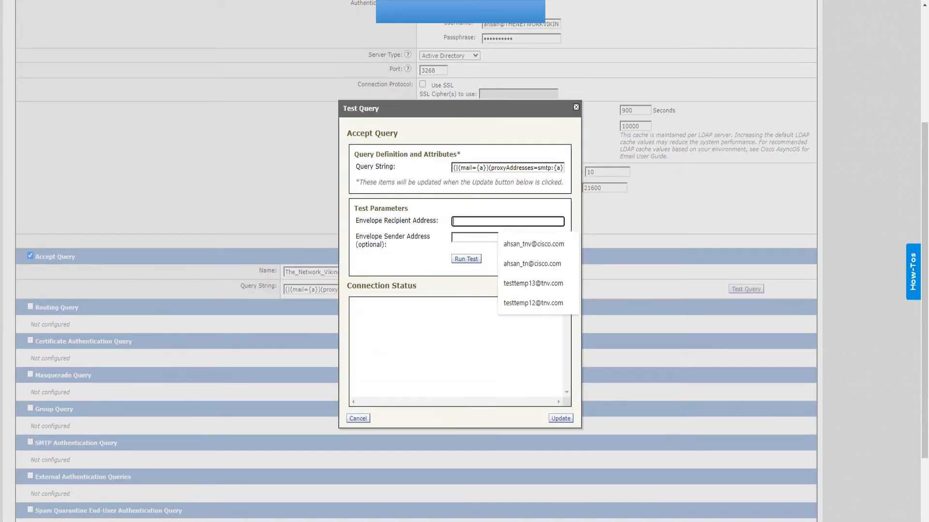
key(Down)
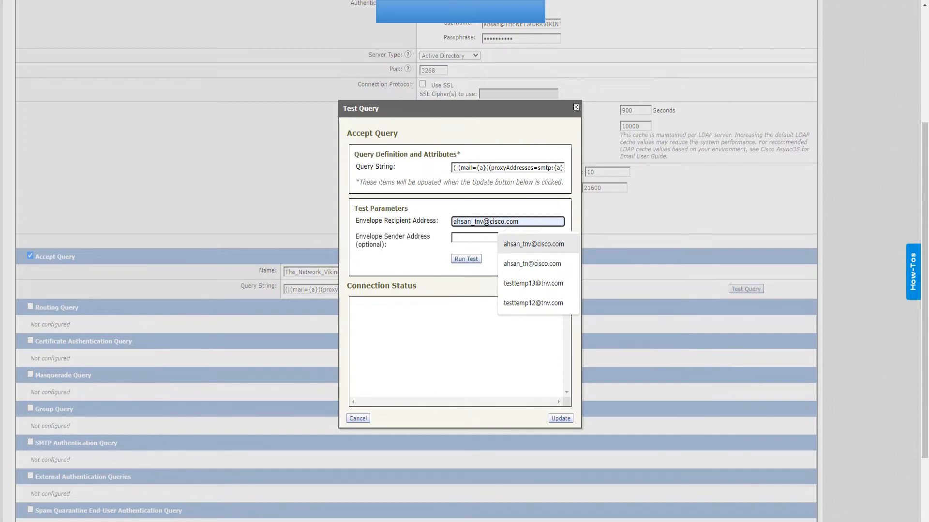
key(Return)
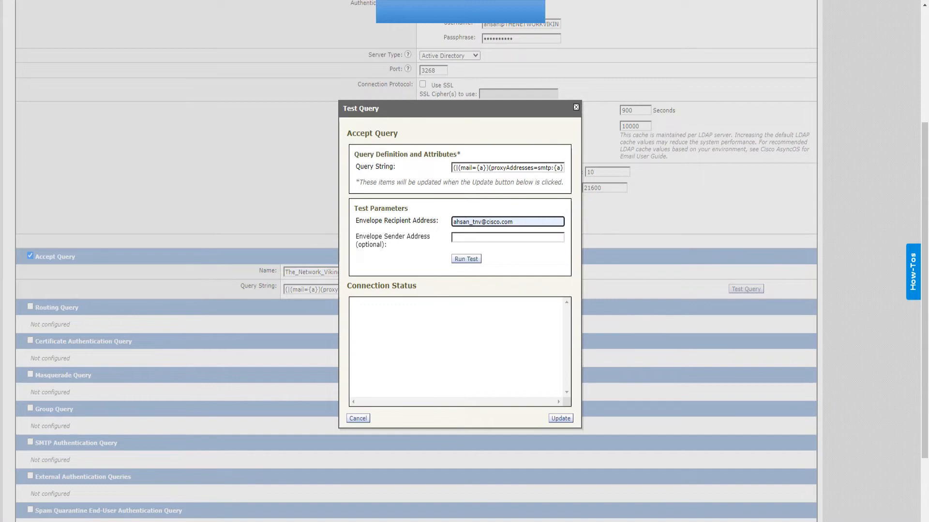
key(Return)
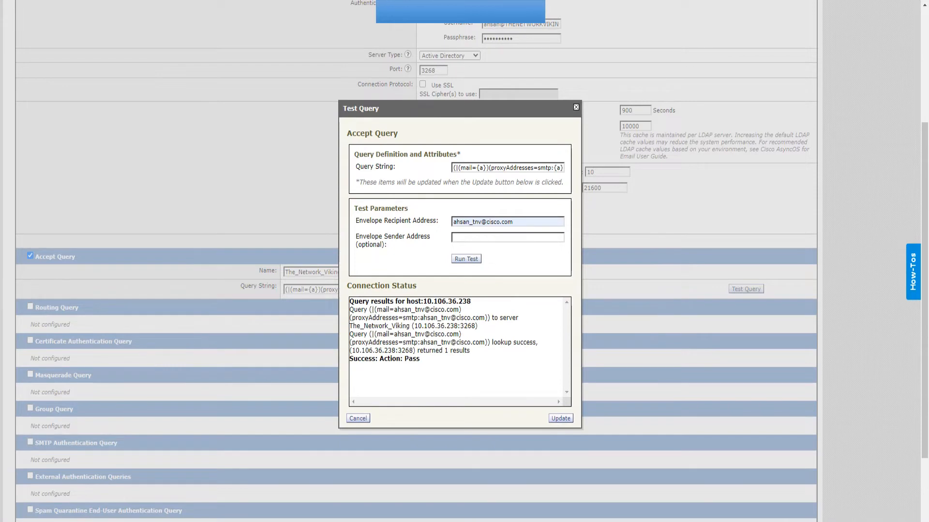
drag(416, 359, 389, 359)
drag(467, 350, 419, 350)
drag(538, 342, 444, 334)
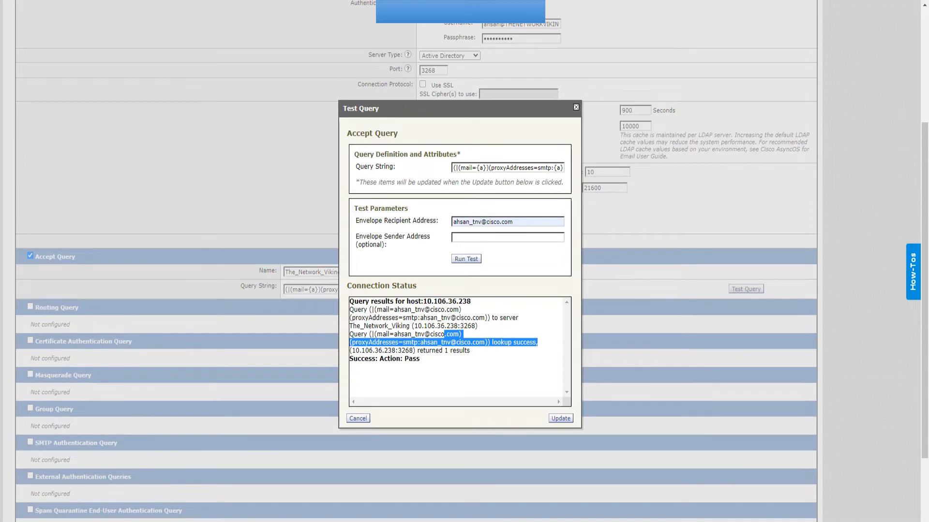
Test an unlisted address, which fails with no matching LDAP record, then close the test.
click(513, 222)
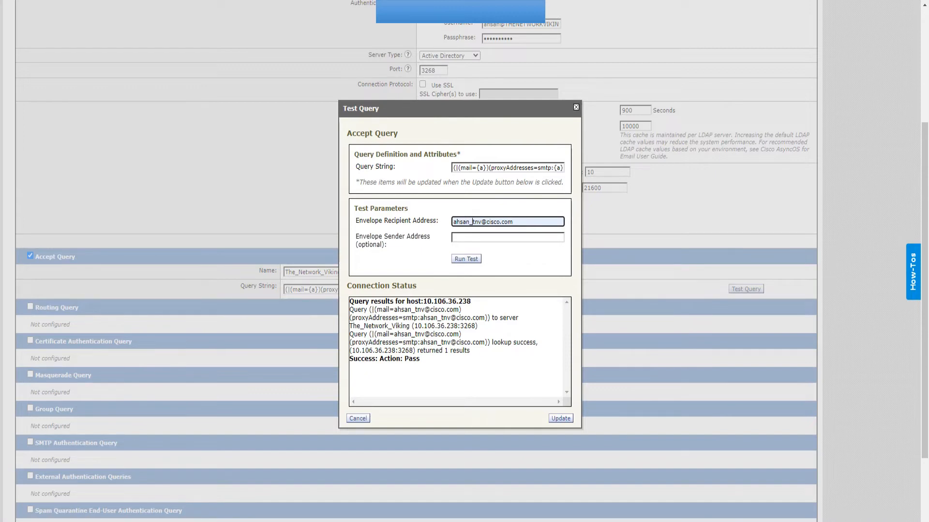
key(ctrl+a)
key(BackSpace)
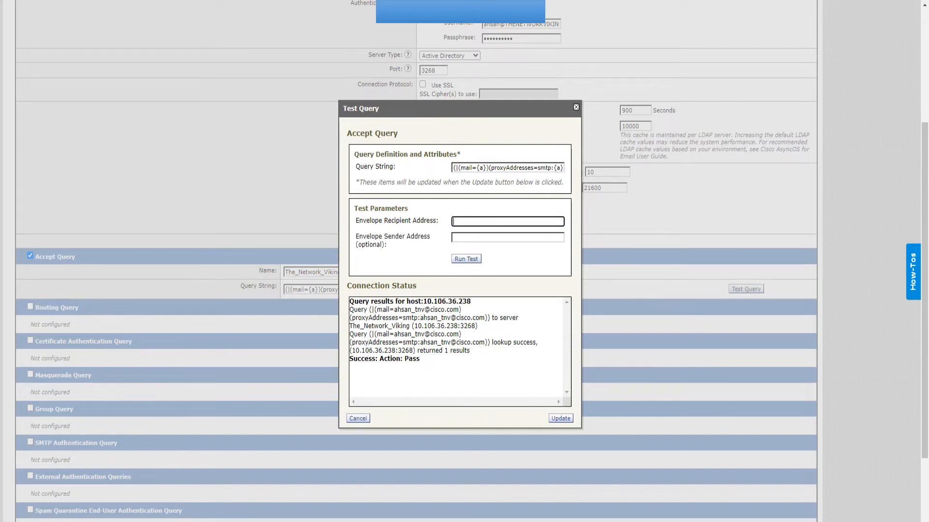
text(te)
key(Down)
key(Down)
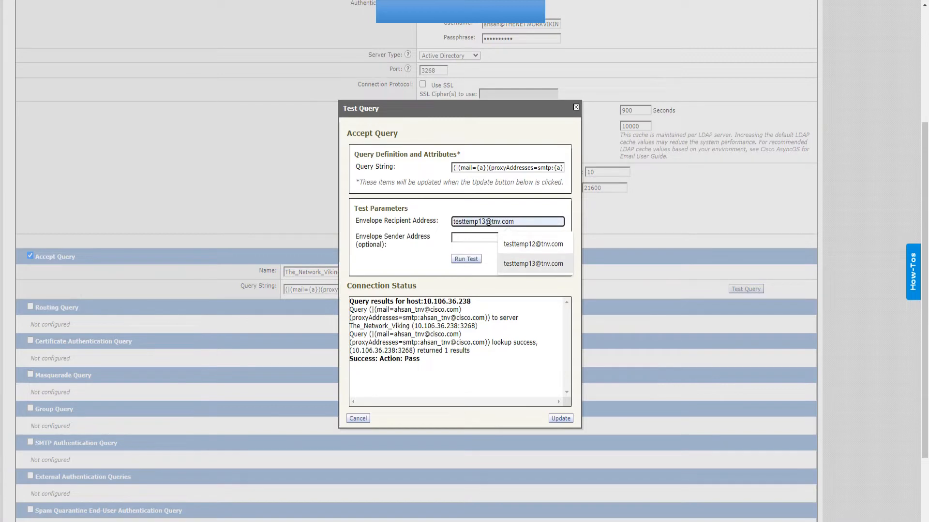
key(Up)
key(Return)
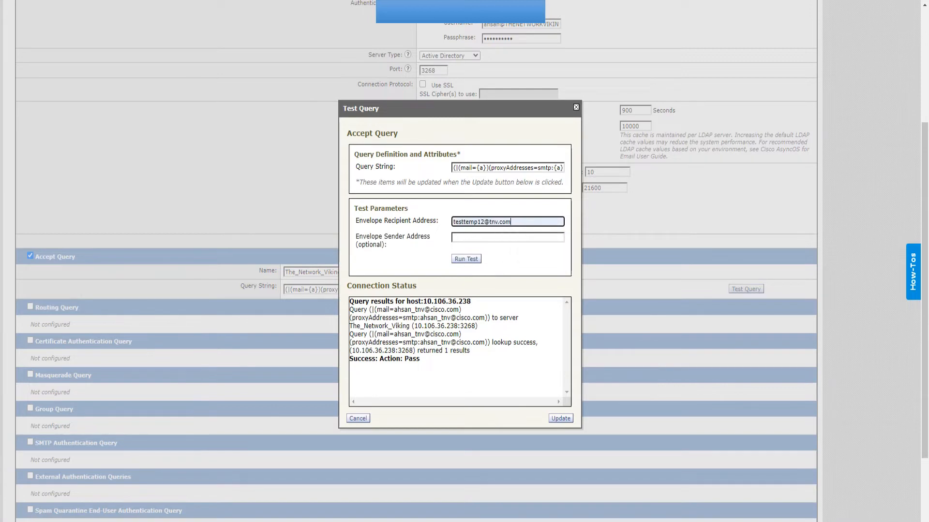
click(466, 260)
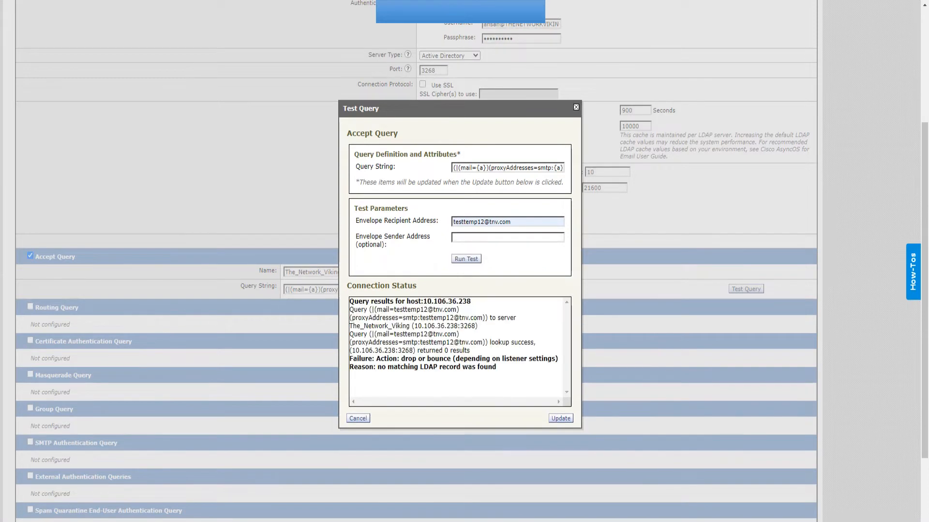
drag(378, 367, 483, 367)
click(483, 367)
drag(514, 222, 452, 222)
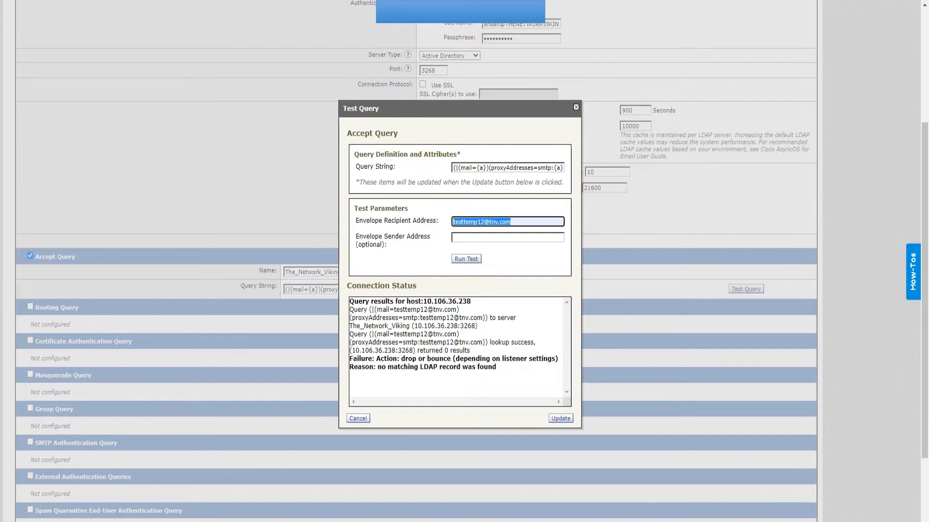
key(BackSpace)
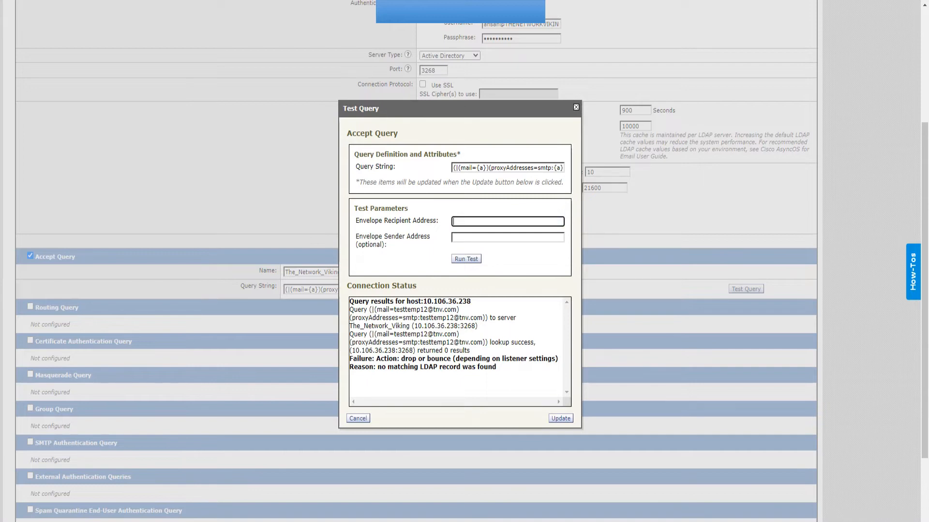
click(358, 418)
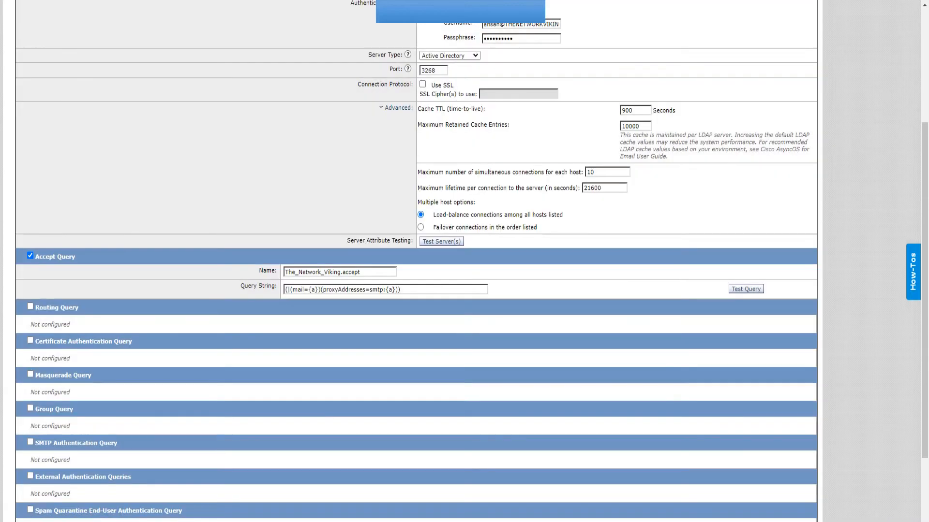
Submit the The_Network_Viking LDAP profile on port 3268 and commit the pending changes.
scroll(415, 309, down, 1)
scroll(416, 309, down, 2)
scroll(416, 309, up, 6)
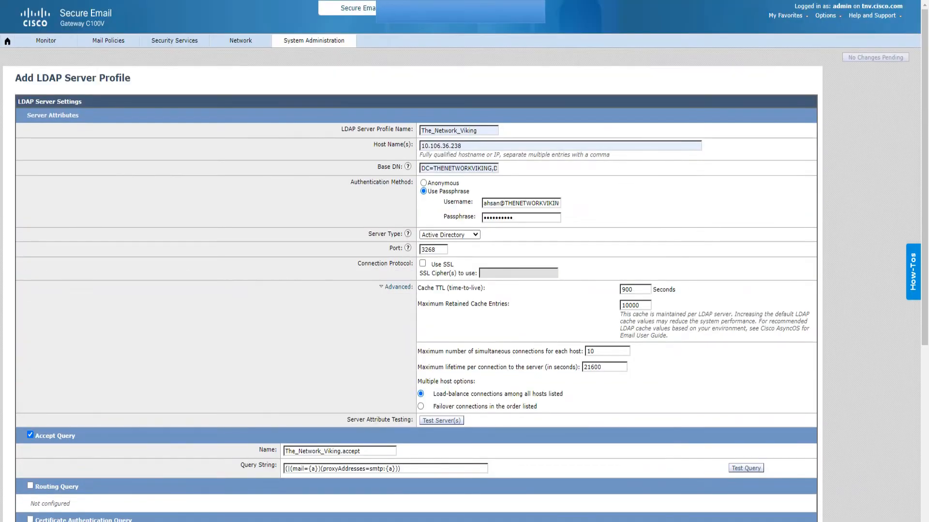
scroll(416, 310, down, 5)
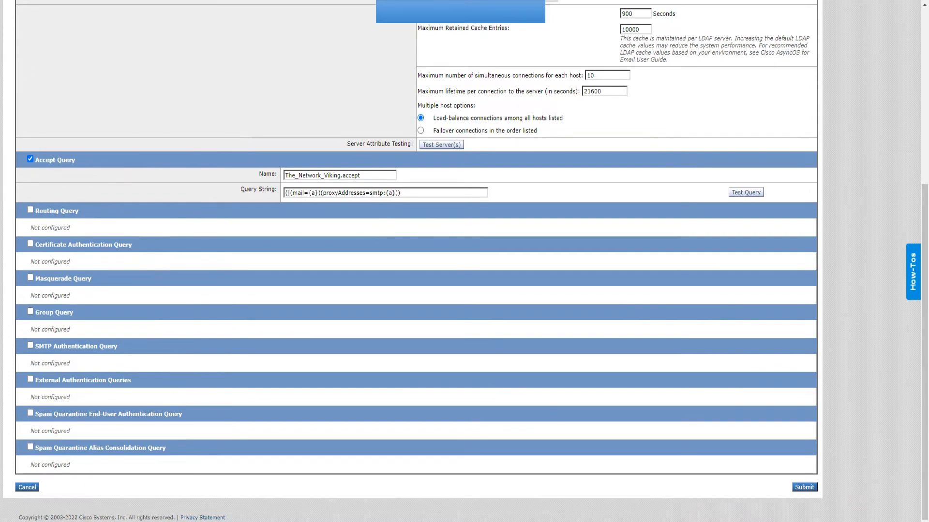
click(804, 487)
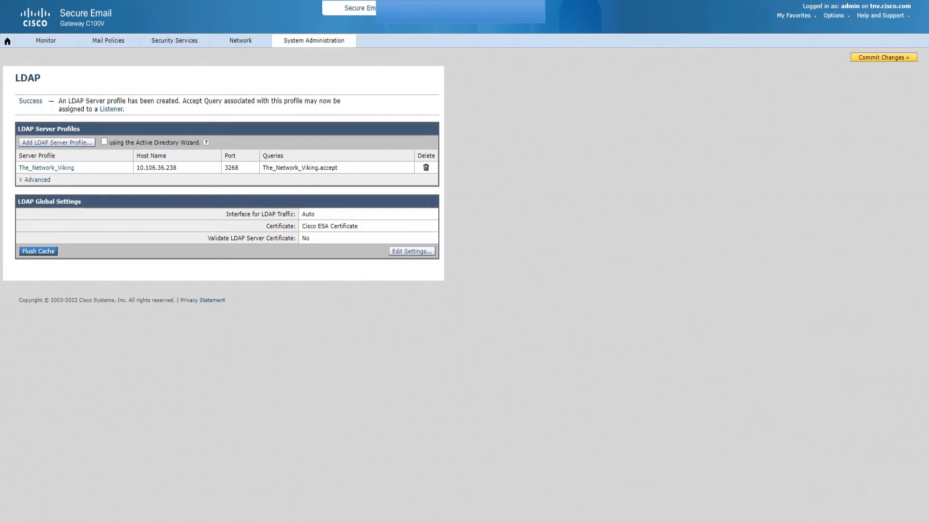
click(883, 58)
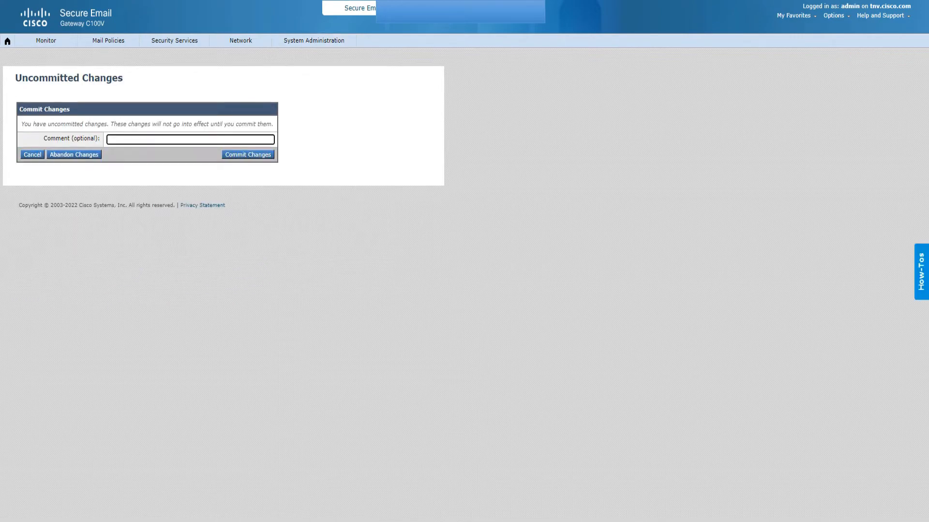
key(Return)
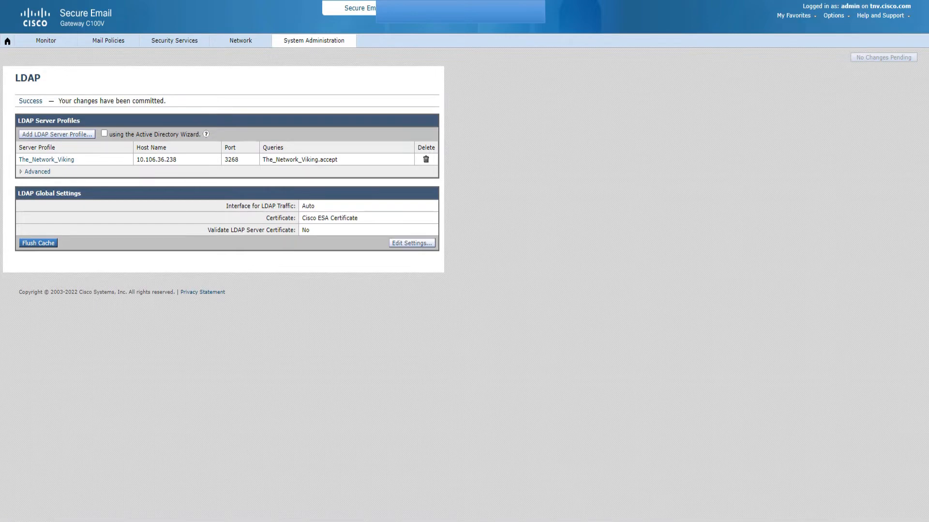
Go to Network > Listeners and highlight the listener The_other_me and the profile The_Network_Viking.
mouse_move(240, 40)
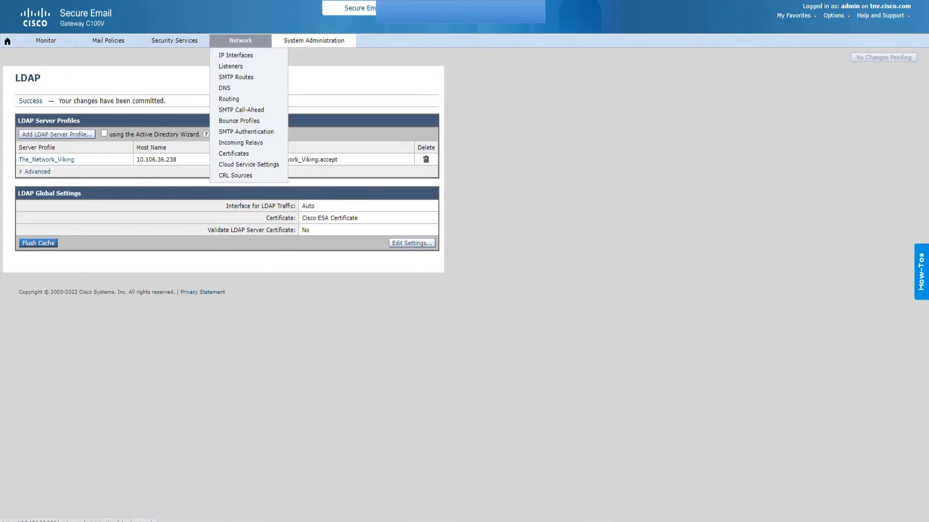
click(231, 67)
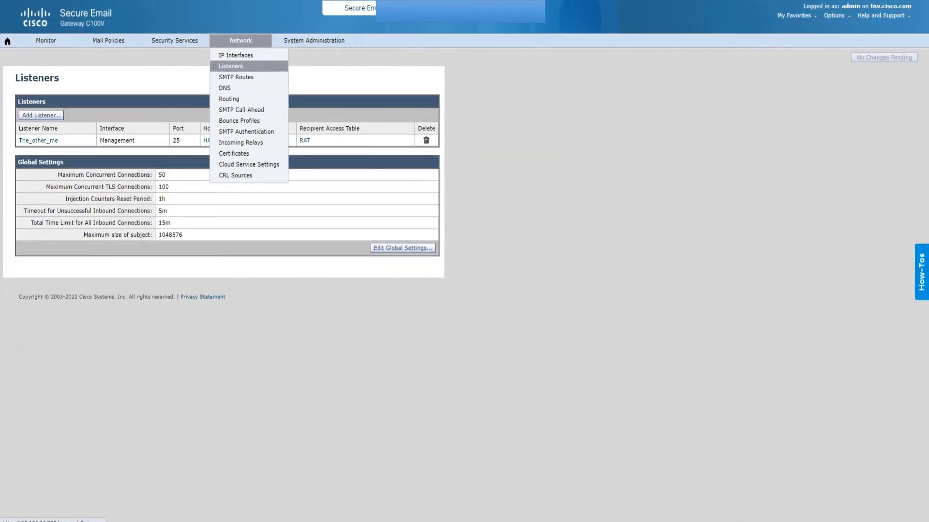
drag(59, 141, 19, 140)
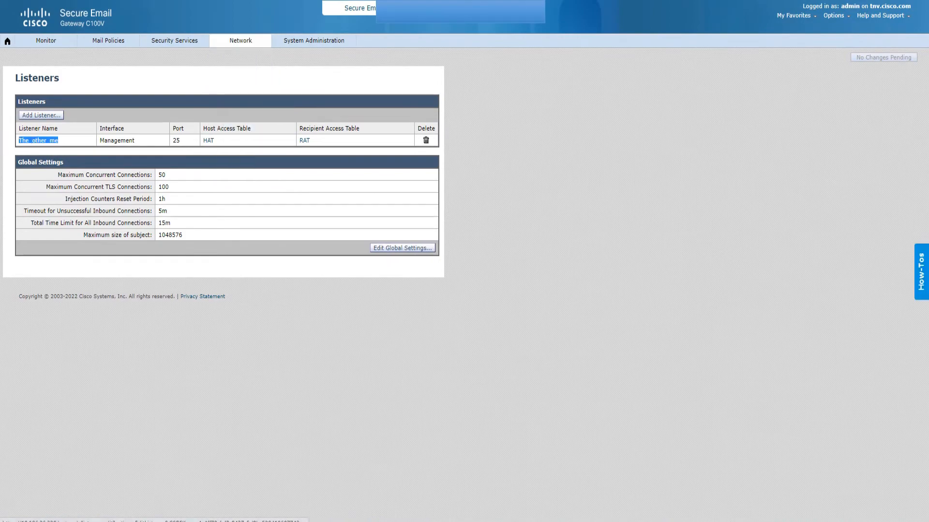
mouse_move(313, 40)
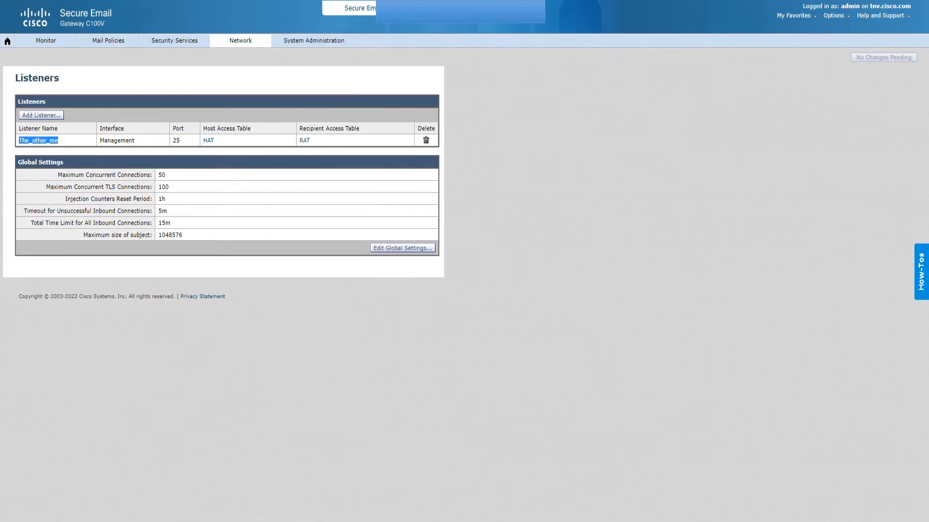
drag(75, 141, 18, 141)
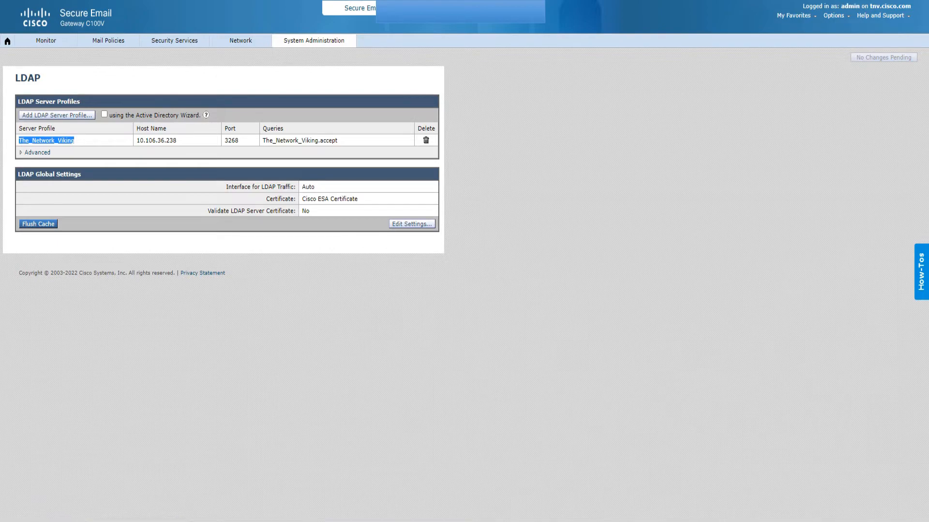
Circle the The_other_me listener, clear the annotation, and open its edit form.
mouse_move(240, 41)
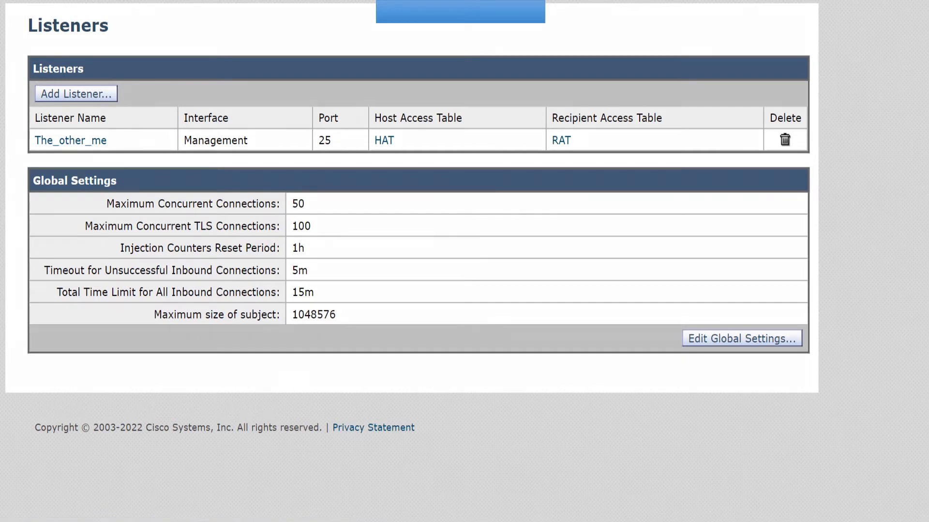
mouse_move(78, 121)
mouse_down()
mouse_move(13, 149)
mouse_move(92, 171)
mouse_move(120, 134)
mouse_move(62, 116)
mouse_up()
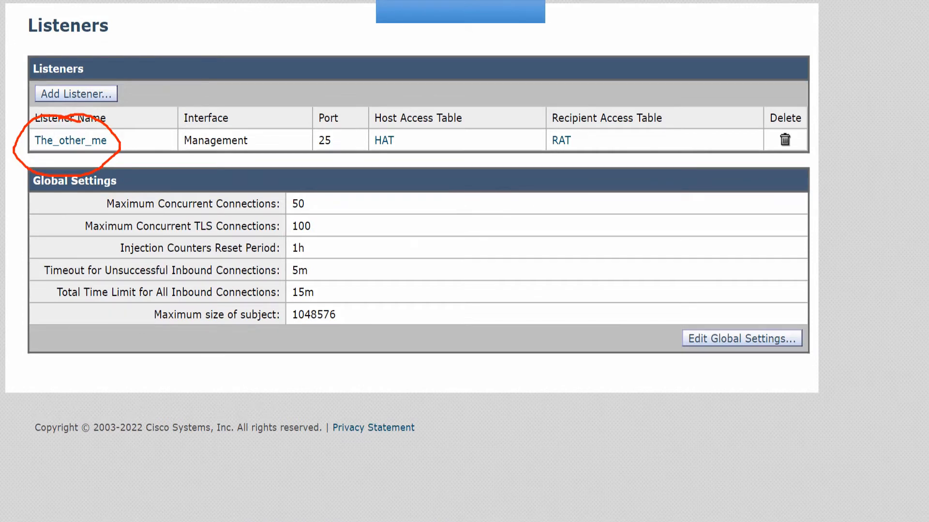
key(e)
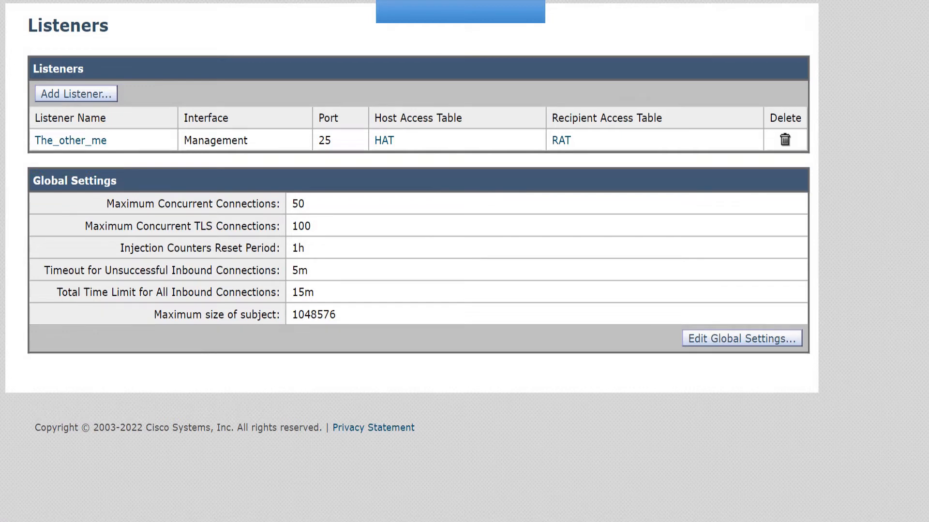
click(71, 140)
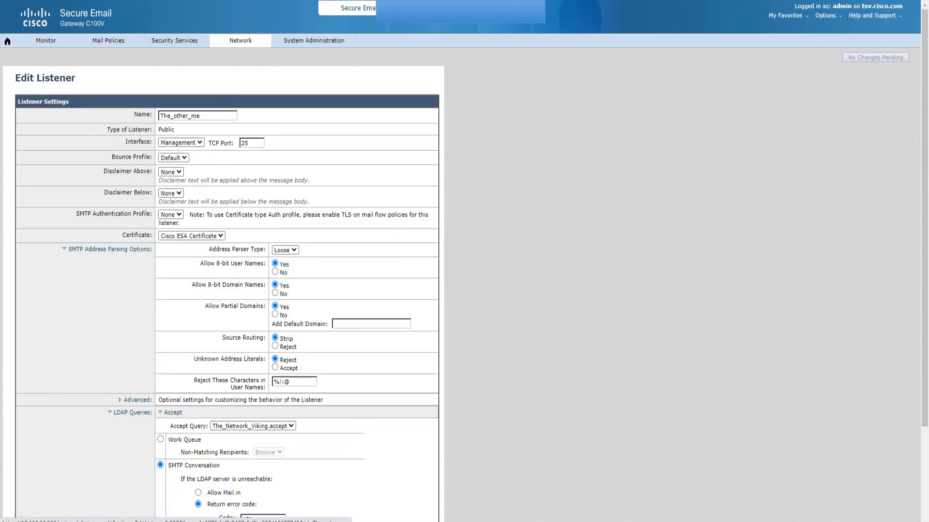
Collapse and re-expand the LDAP Queries section to show the accept query.
scroll(464, 261, down, 3)
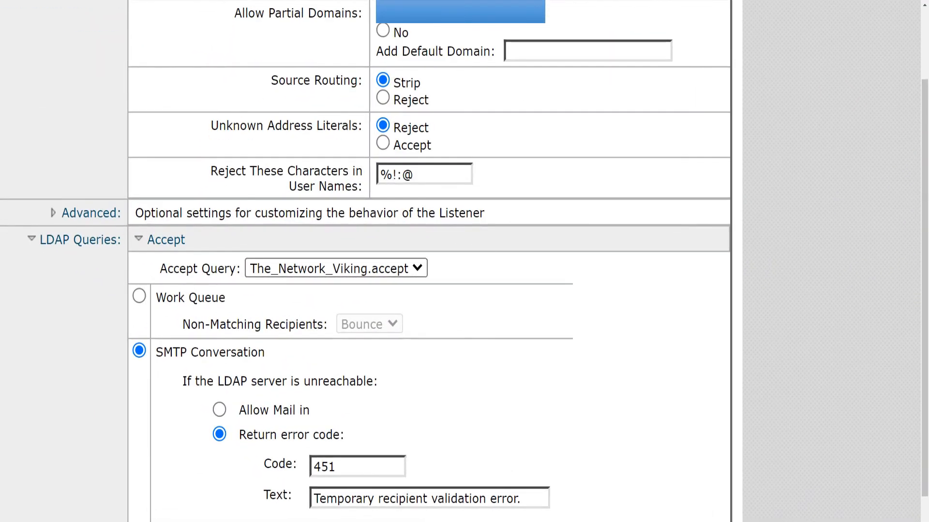
click(79, 240)
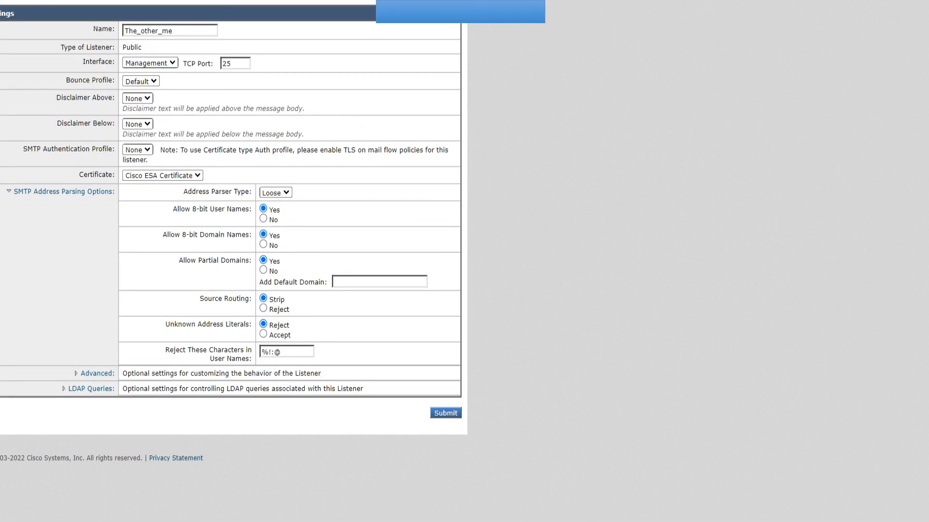
click(91, 389)
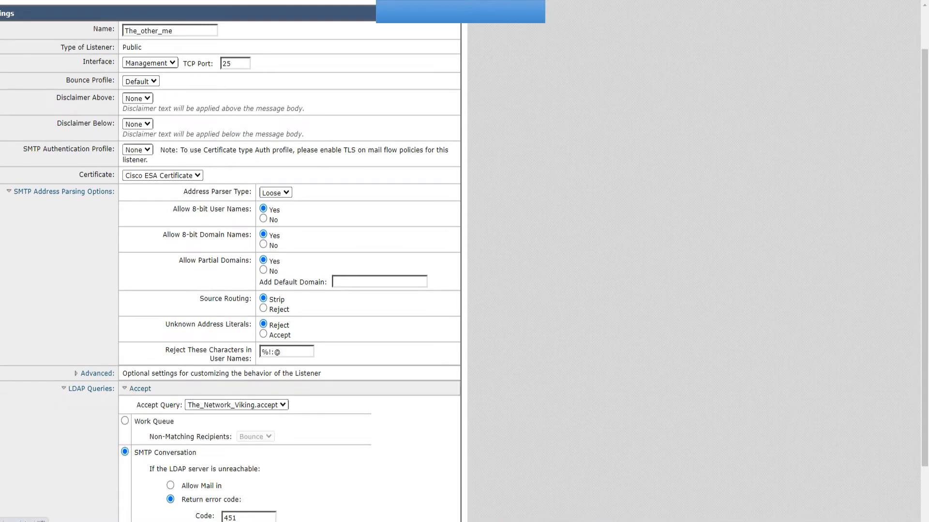
scroll(164, 308, down, 3)
scroll(164, 308, up, 3)
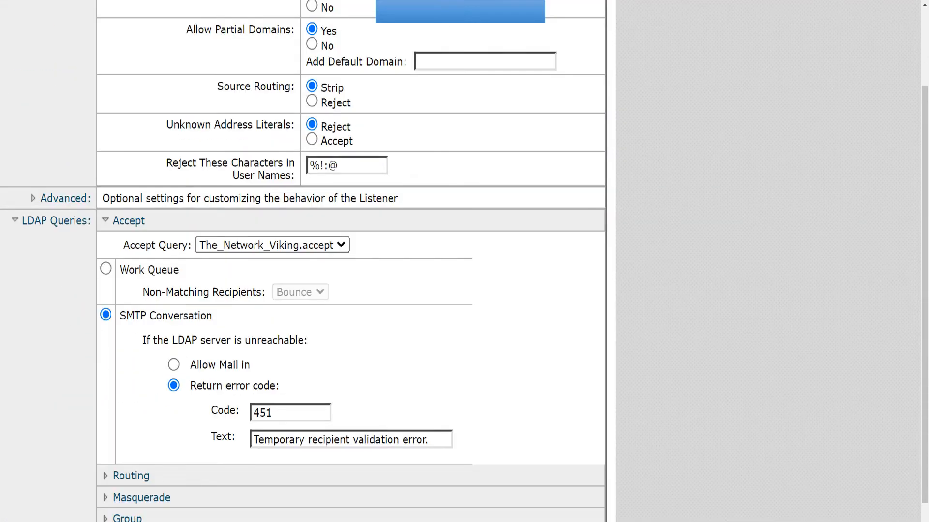
scroll(328, 261, left, 1)
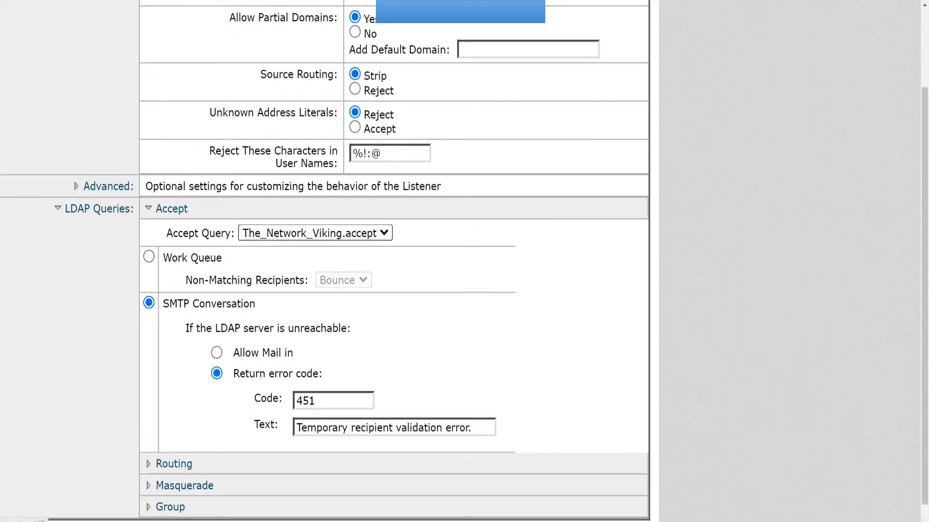
Set Accept Query to None, restore The_Network_Viking.accept, and zoom out to show the whole form.
click(315, 233)
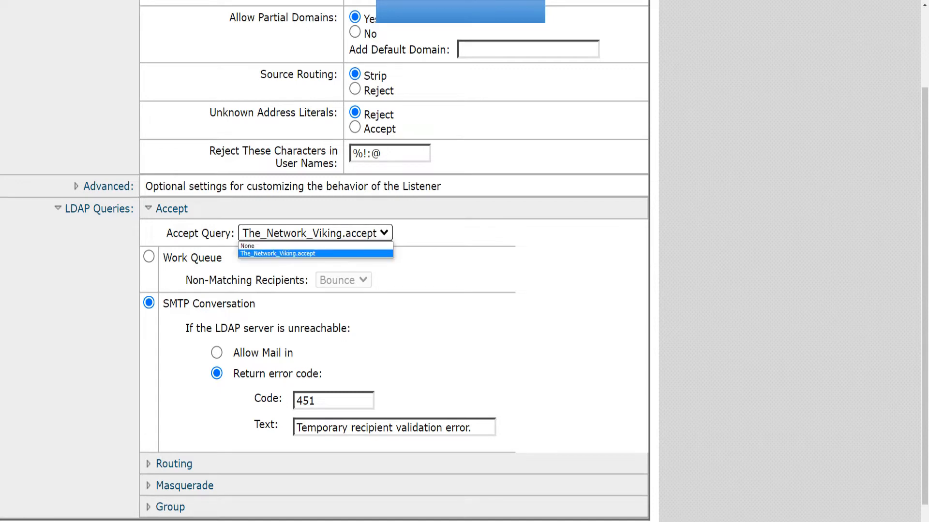
click(315, 246)
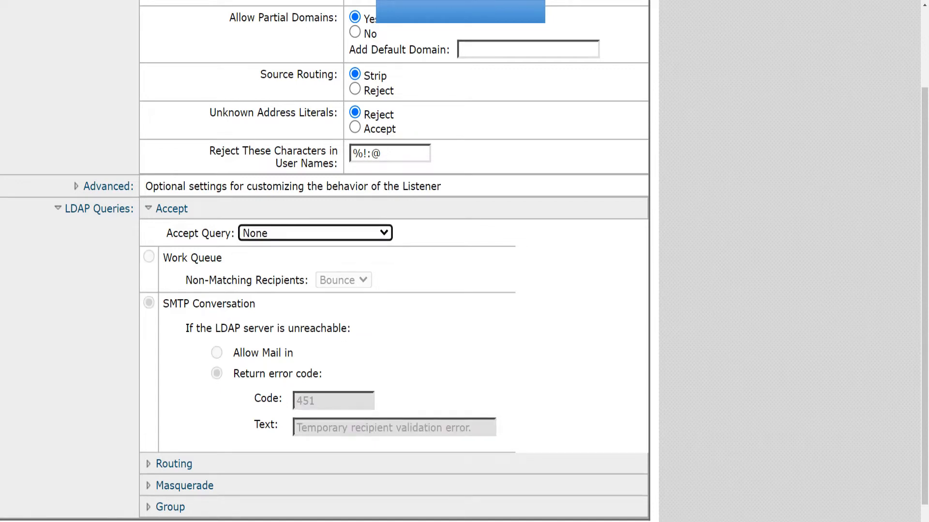
click(315, 233)
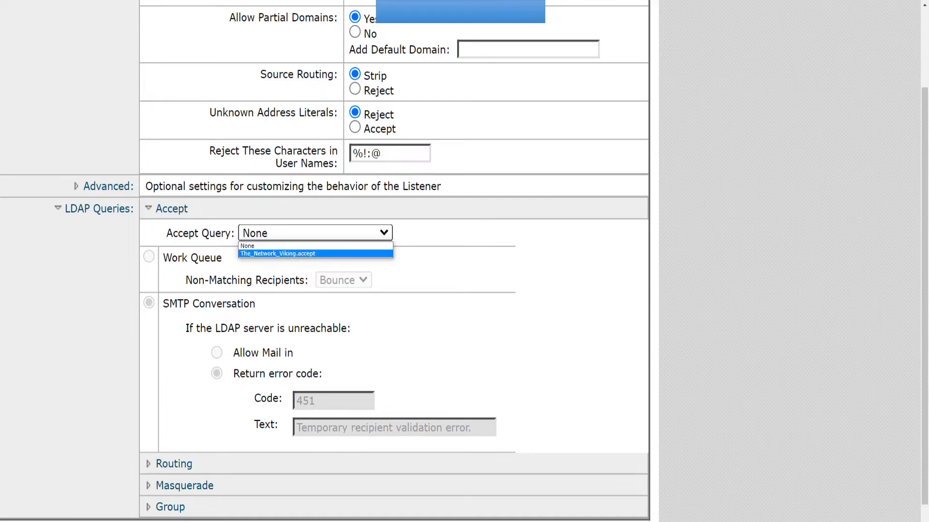
key(Return)
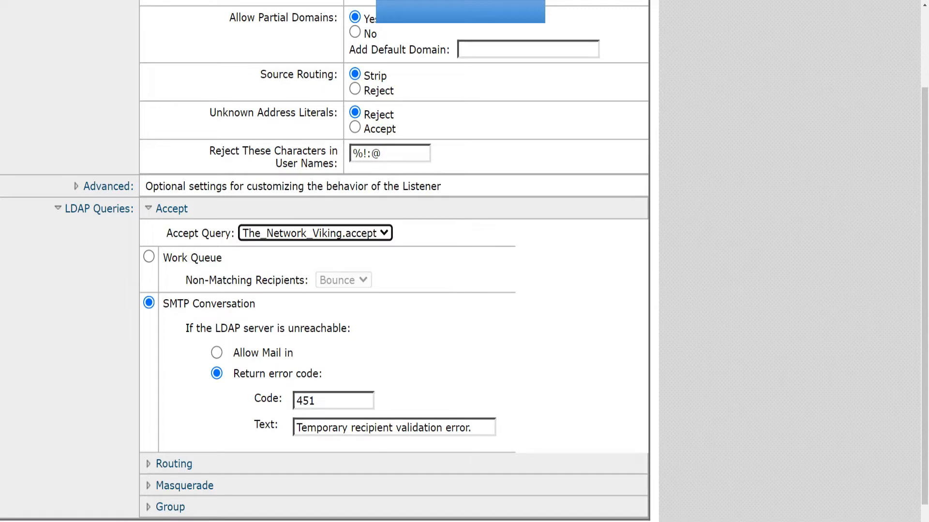
key(ctrl+minus)
key(ctrl+minus)
key(ctrl+minus)
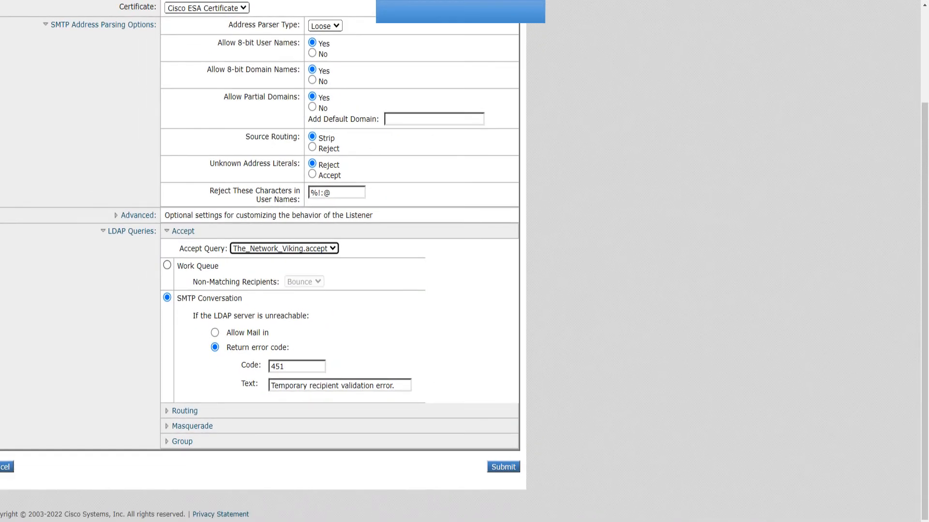
scroll(279, 261, left, 1)
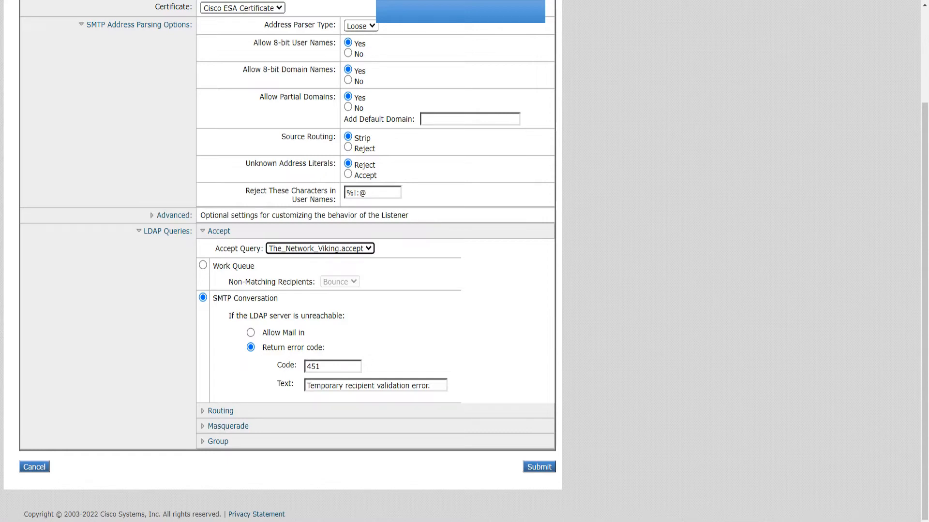
click(539, 467)
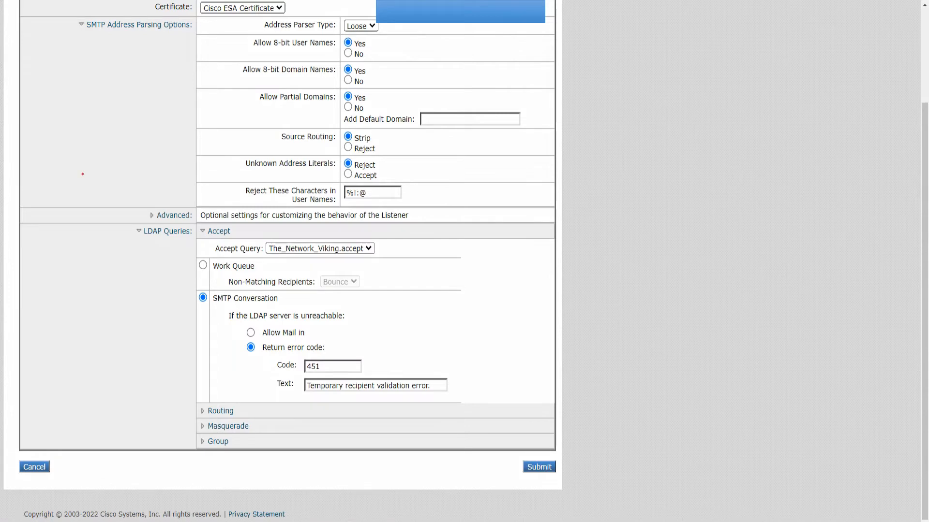
mouse_move(83, 174)
mouse_down()
mouse_move(95, 180)
mouse_move(83, 175)
mouse_up()
drag(80, 207, 84, 315)
drag(80, 232, 25, 281)
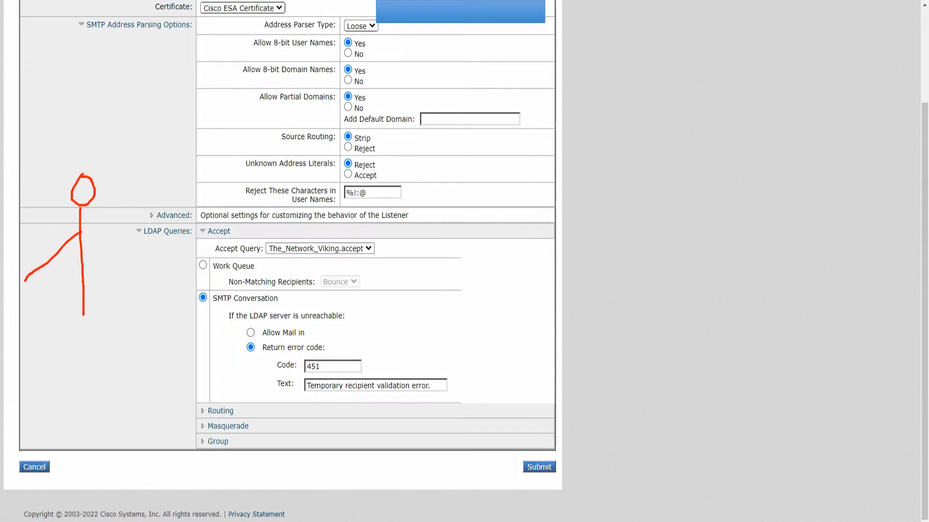
drag(81, 234, 123, 259)
drag(83, 307, 39, 344)
mouse_move(84, 307)
mouse_down()
mouse_move(127, 322)
mouse_move(151, 343)
mouse_up()
mouse_move(152, 231)
mouse_down()
mouse_move(366, 225)
mouse_move(382, 199)
mouse_move(387, 258)
mouse_move(409, 227)
mouse_up()
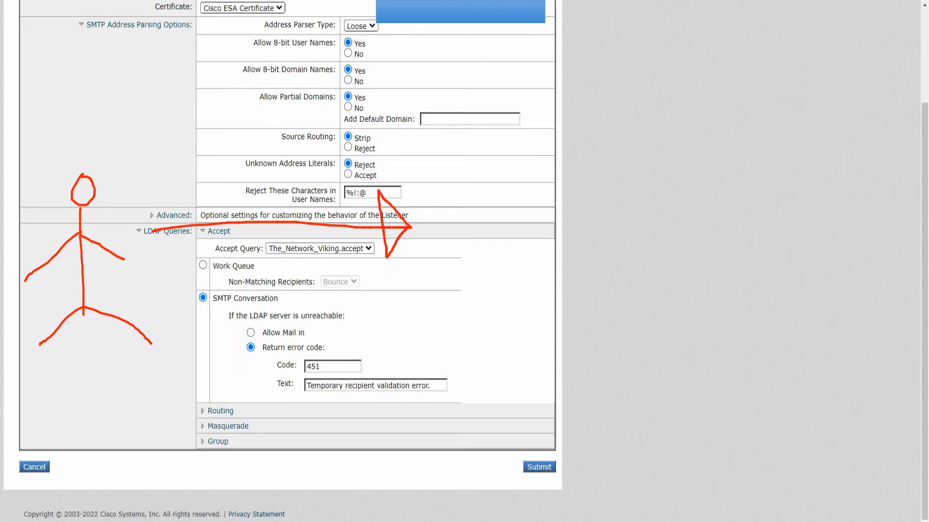
mouse_move(452, 137)
mouse_down()
mouse_move(454, 189)
mouse_move(575, 277)
mouse_move(586, 127)
mouse_move(447, 132)
mouse_move(478, 197)
mouse_move(498, 193)
mouse_move(489, 172)
mouse_move(503, 149)
mouse_move(531, 201)
mouse_move(494, 231)
mouse_up()
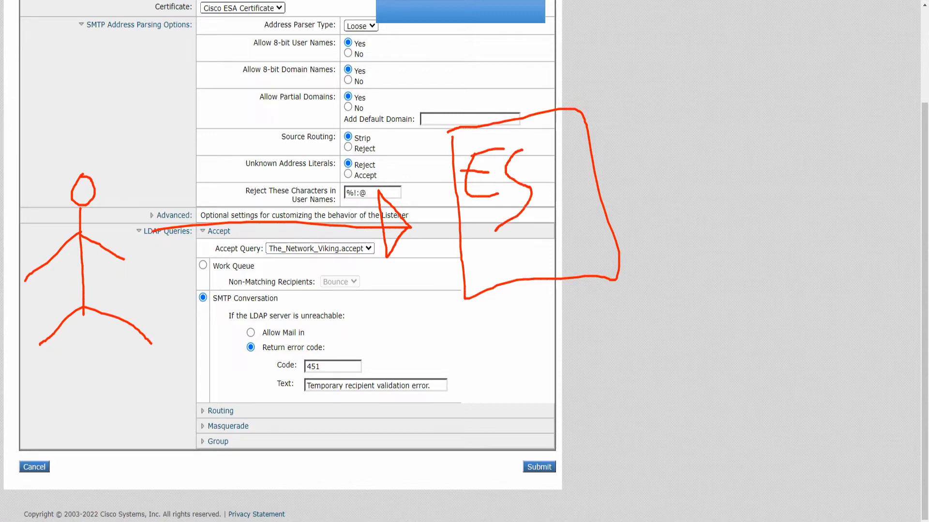
drag(535, 150, 538, 197)
drag(537, 150, 580, 201)
drag(540, 178, 558, 172)
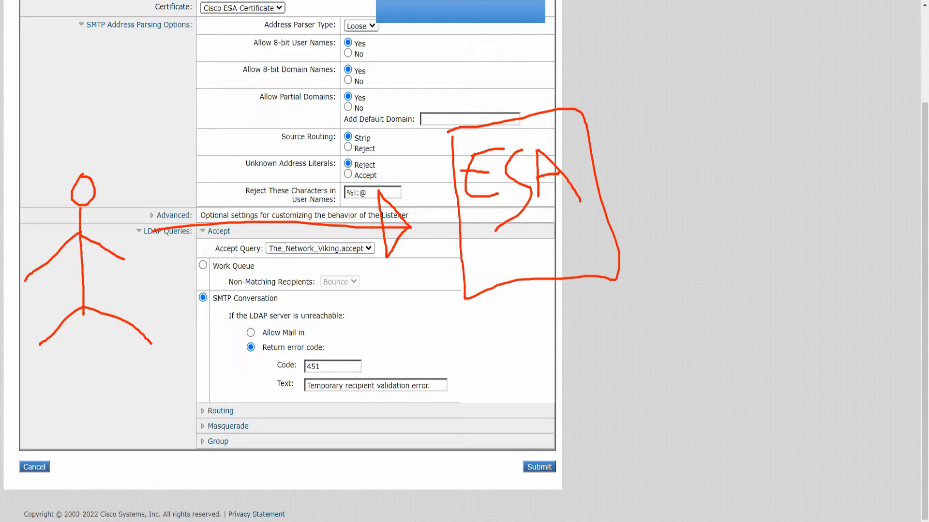
drag(428, 67, 443, 110)
mouse_move(411, 79)
mouse_down()
mouse_move(449, 61)
mouse_move(468, 93)
mouse_move(449, 75)
mouse_move(482, 68)
mouse_move(488, 81)
mouse_up()
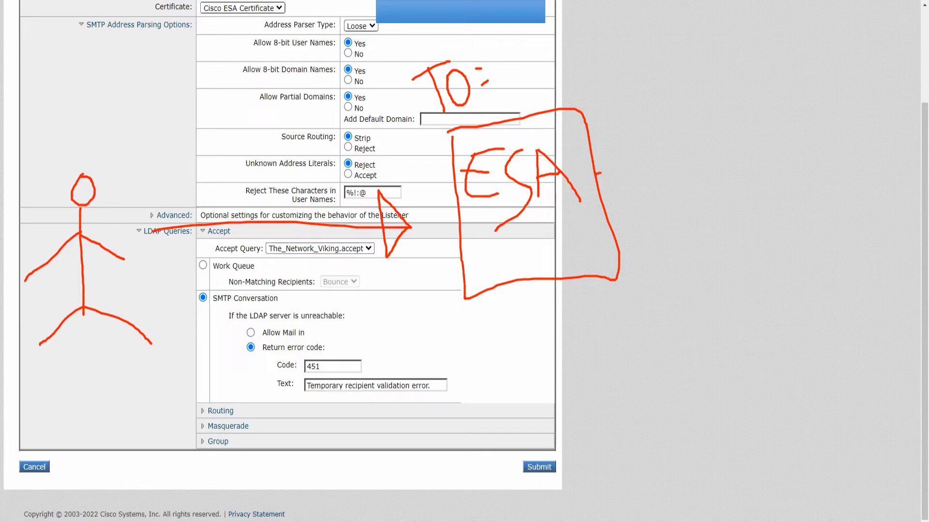
mouse_move(596, 173)
mouse_down()
mouse_move(808, 143)
mouse_move(760, 114)
mouse_move(788, 184)
mouse_move(804, 144)
mouse_up()
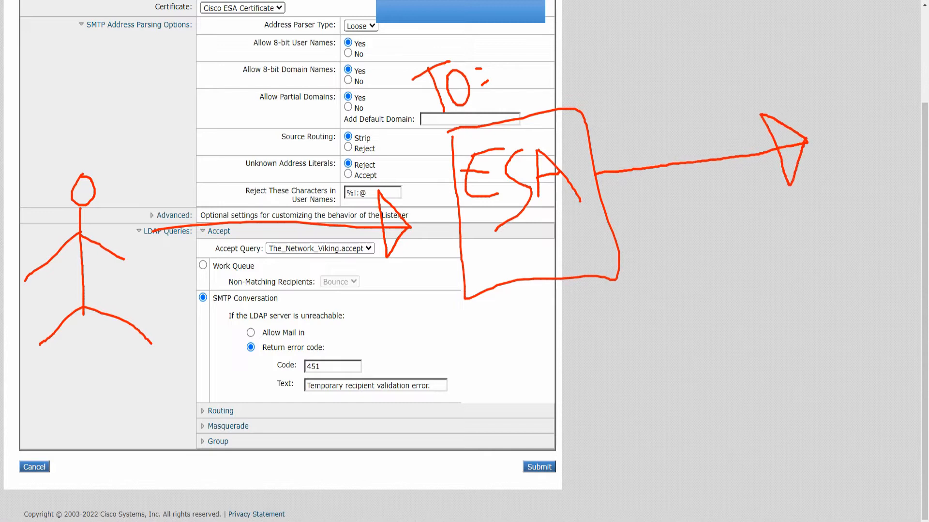
mouse_move(806, 88)
mouse_down()
mouse_move(816, 128)
mouse_move(832, 131)
mouse_up()
drag(829, 89, 842, 124)
mouse_move(822, 85)
mouse_down()
mouse_move(842, 90)
mouse_move(838, 140)
mouse_up()
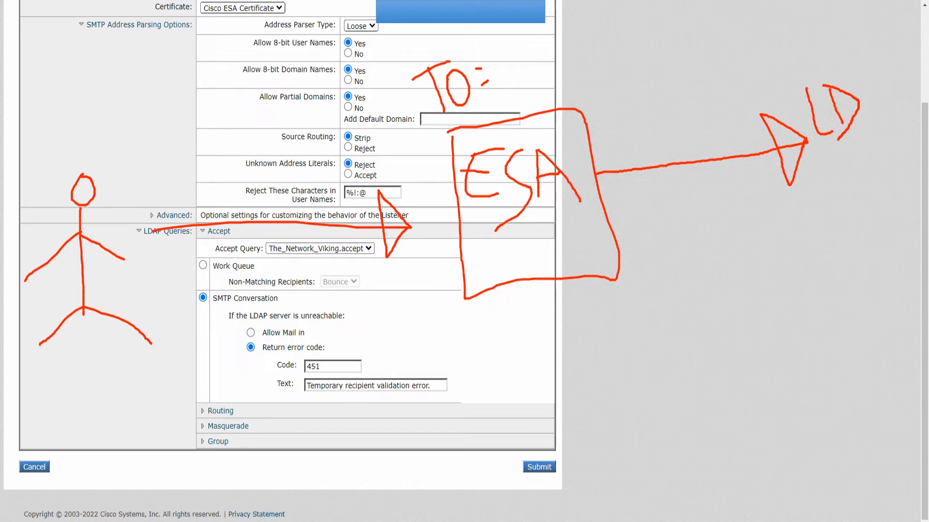
drag(870, 82, 862, 119)
mouse_move(870, 80)
mouse_down()
mouse_move(887, 111)
mouse_move(880, 93)
mouse_move(899, 110)
mouse_up()
mouse_move(882, 75)
mouse_down()
mouse_move(886, 58)
mouse_move(899, 74)
mouse_move(887, 86)
mouse_up()
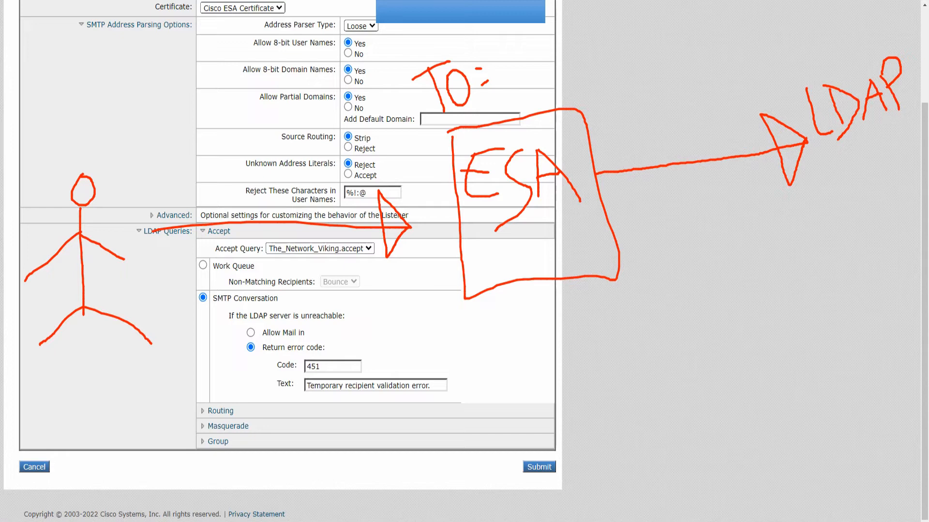
mouse_move(852, 153)
mouse_down()
mouse_move(862, 174)
mouse_move(825, 211)
mouse_up()
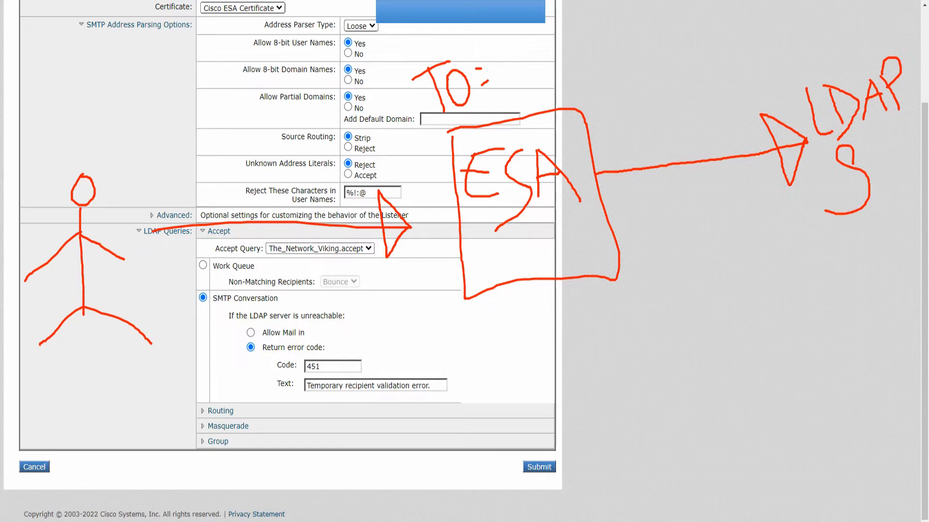
mouse_move(822, 245)
mouse_down()
mouse_move(660, 276)
mouse_move(673, 238)
mouse_move(691, 290)
mouse_move(660, 275)
mouse_move(704, 326)
mouse_up()
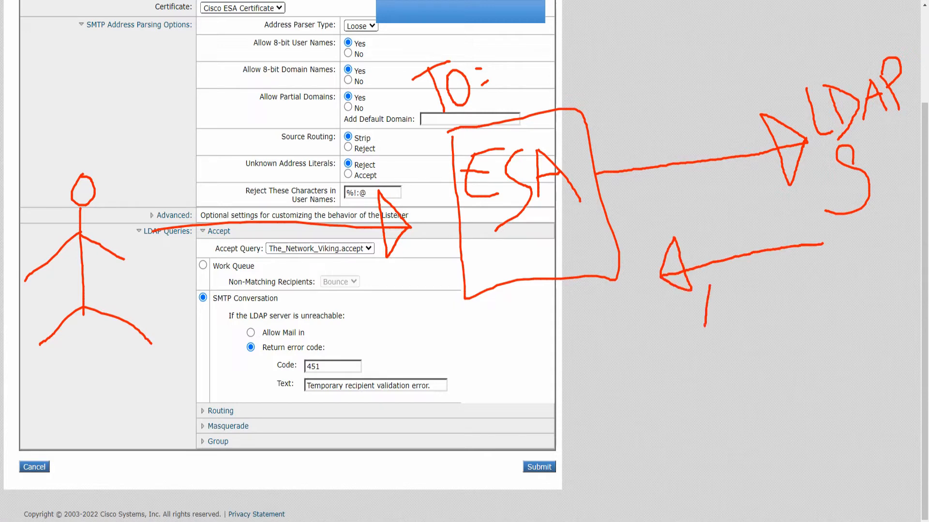
mouse_move(709, 286)
mouse_down()
mouse_move(730, 318)
mouse_move(720, 308)
mouse_up()
drag(710, 345, 717, 387)
mouse_move(710, 346)
mouse_down()
mouse_move(733, 360)
mouse_move(720, 367)
mouse_move(750, 383)
mouse_up()
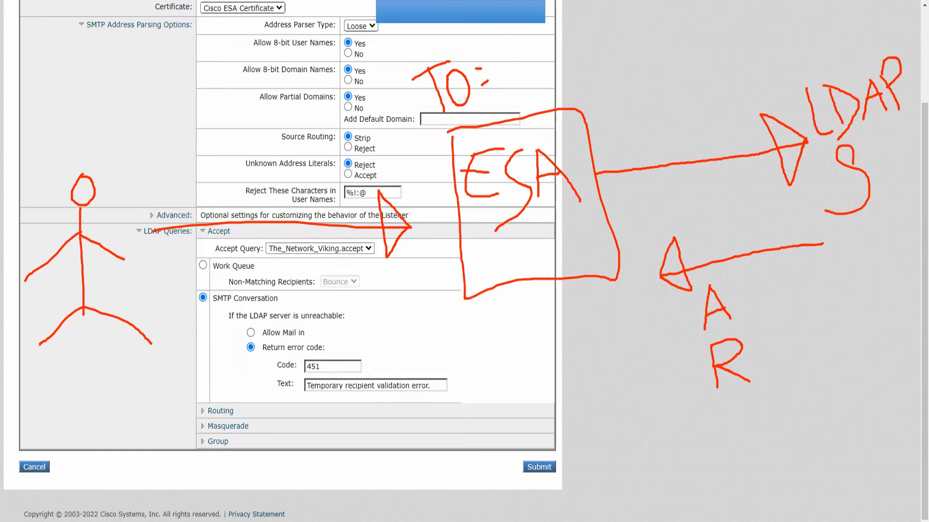
mouse_move(498, 106)
mouse_down()
mouse_move(511, 125)
mouse_move(594, 55)
mouse_up()
mouse_move(741, 337)
mouse_down()
mouse_move(711, 333)
mouse_move(774, 375)
mouse_move(715, 336)
mouse_up()
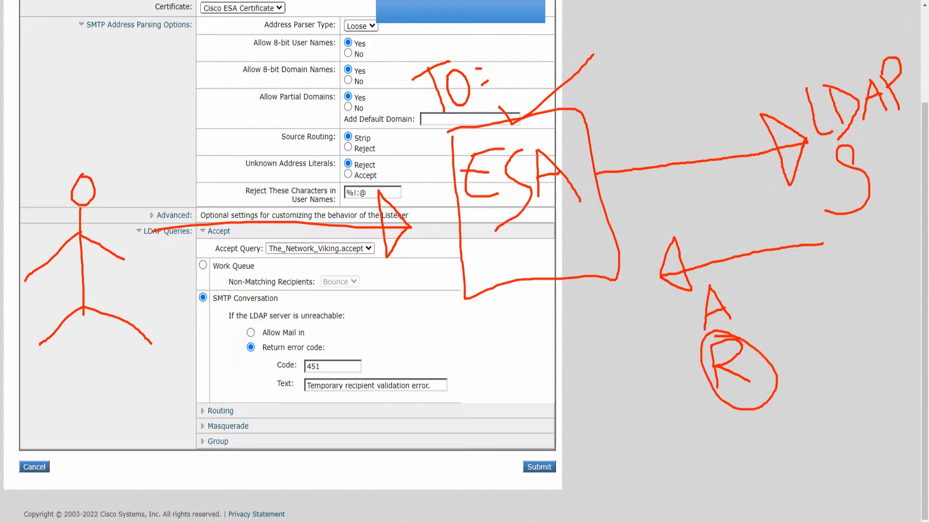
drag(509, 225, 591, 276)
drag(564, 213, 529, 278)
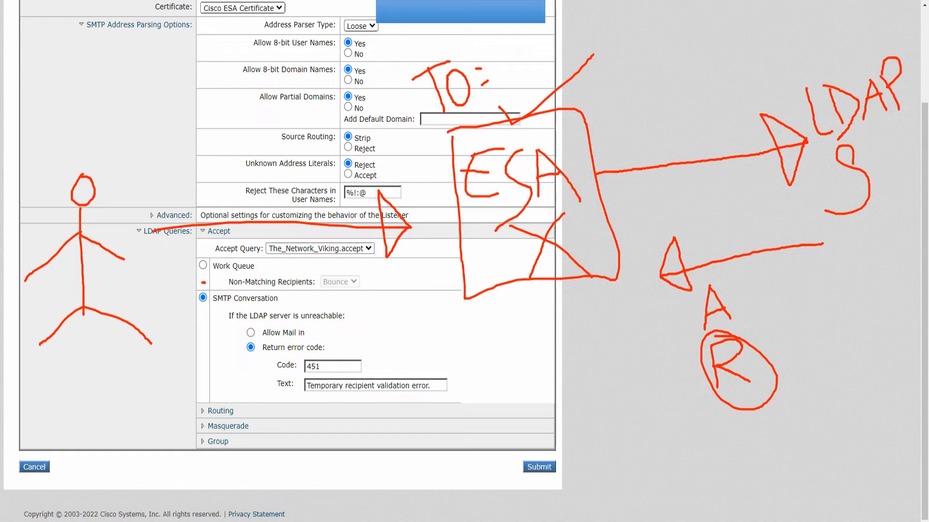
mouse_move(203, 283)
mouse_down()
mouse_move(194, 309)
mouse_move(216, 283)
mouse_move(200, 279)
mouse_up()
drag(229, 320, 341, 324)
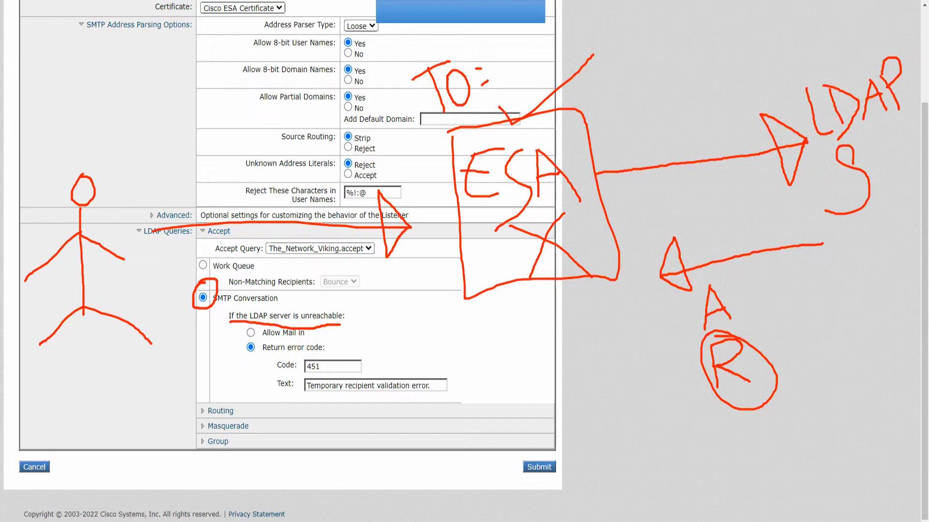
drag(633, 126, 702, 178)
drag(692, 129, 661, 187)
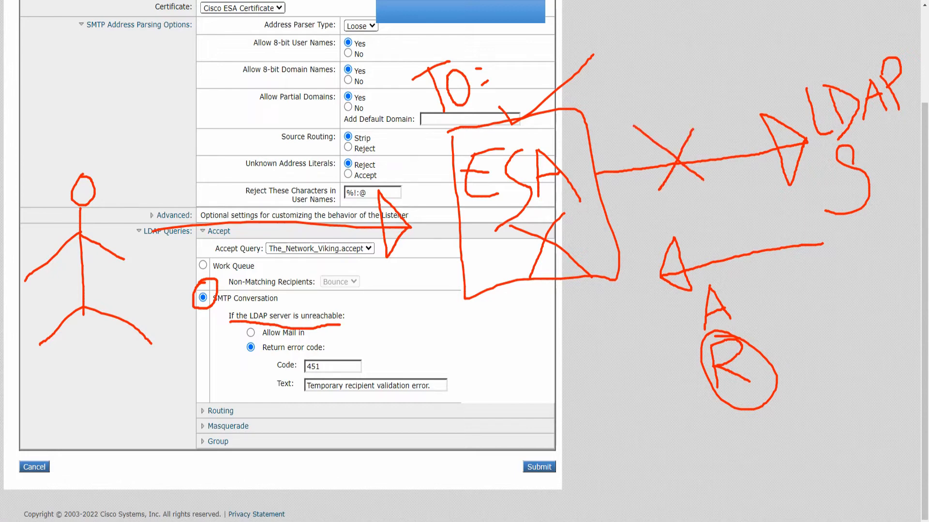
drag(233, 327, 295, 317)
mouse_move(229, 336)
mouse_down()
mouse_move(241, 353)
mouse_move(284, 338)
mouse_up()
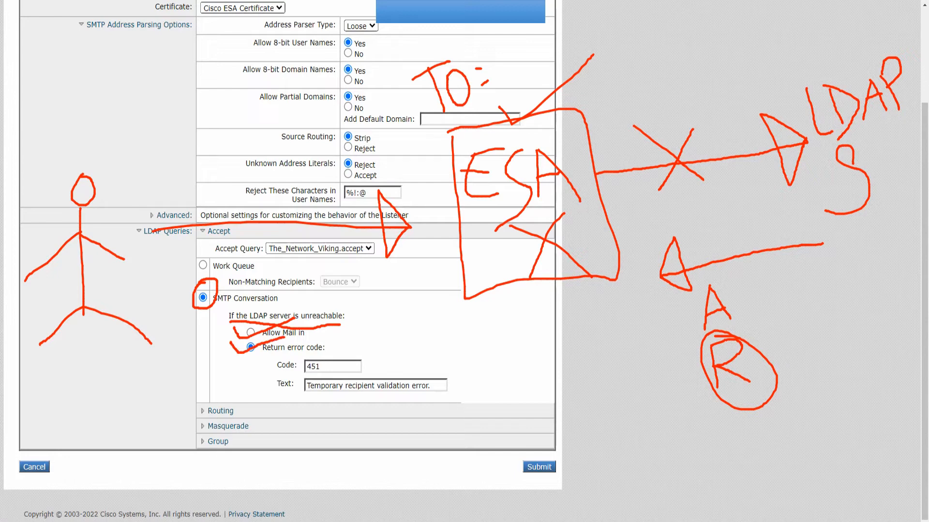
mouse_move(241, 327)
mouse_down()
mouse_move(249, 342)
mouse_move(256, 315)
mouse_move(237, 333)
mouse_move(259, 337)
mouse_move(241, 324)
mouse_move(259, 343)
mouse_move(261, 319)
mouse_up()
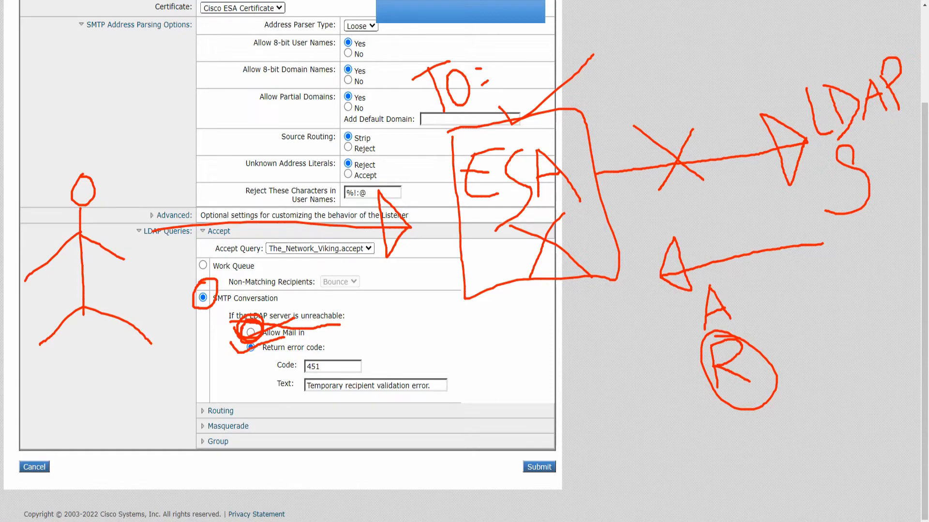
mouse_move(321, 356)
mouse_down()
mouse_move(338, 385)
mouse_move(423, 348)
mouse_up()
key(Escape)
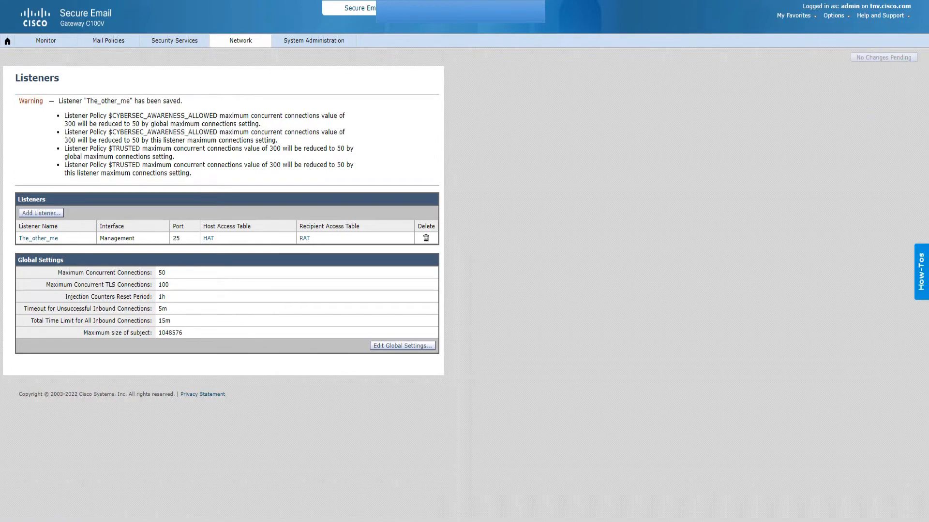
Point out No Changes Pending, then center the Remote Desktop Connection window.
mouse_move(861, 37)
mouse_down()
mouse_move(869, 102)
mouse_move(886, 21)
mouse_move(852, 42)
mouse_up()
key(Escape)
drag(928, 154, 440, 111)
Connect to 10.106.36.238 as \administrator, entering the account password in Windows Security.
key(Tab)
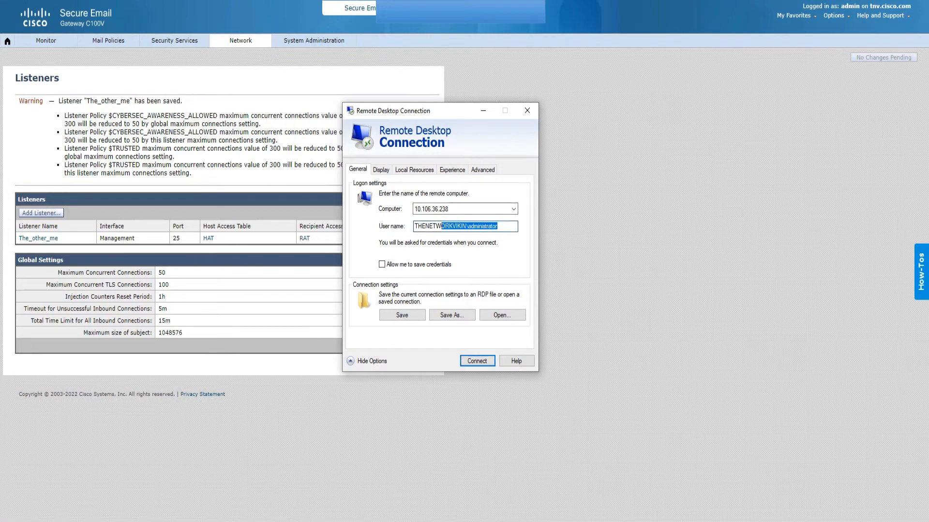
text(\\ad)
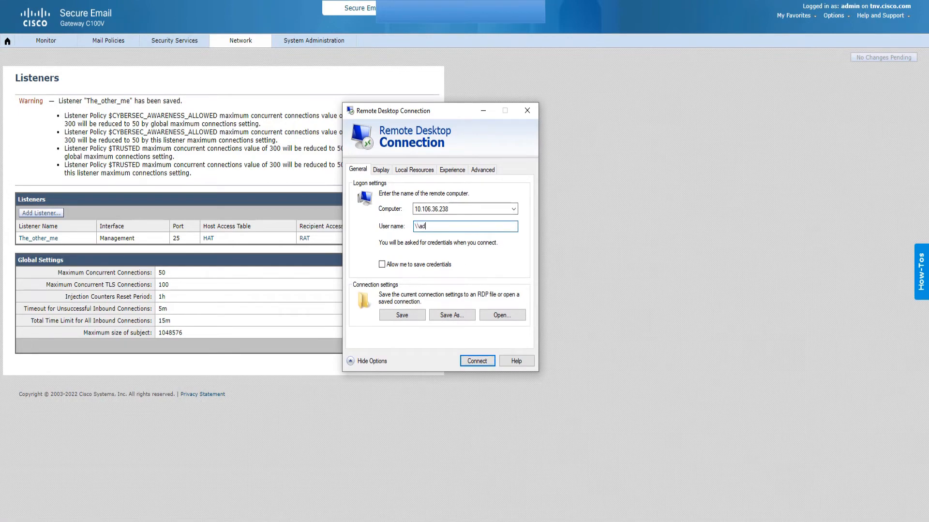
text(ministrator)
key(Return)
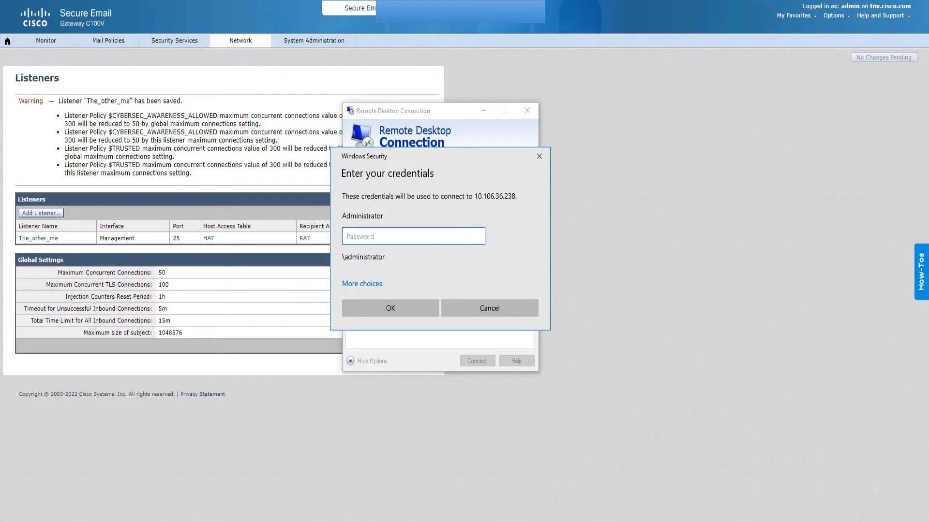
text(***********)
click(391, 309)
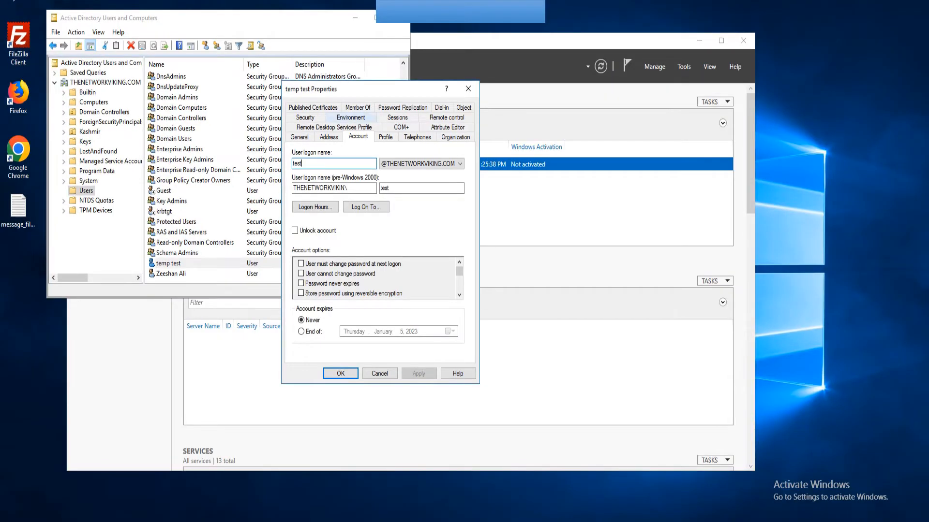
Close the test user's properties, turn off Advanced Features, and close Active Directory Users and Computers.
click(468, 88)
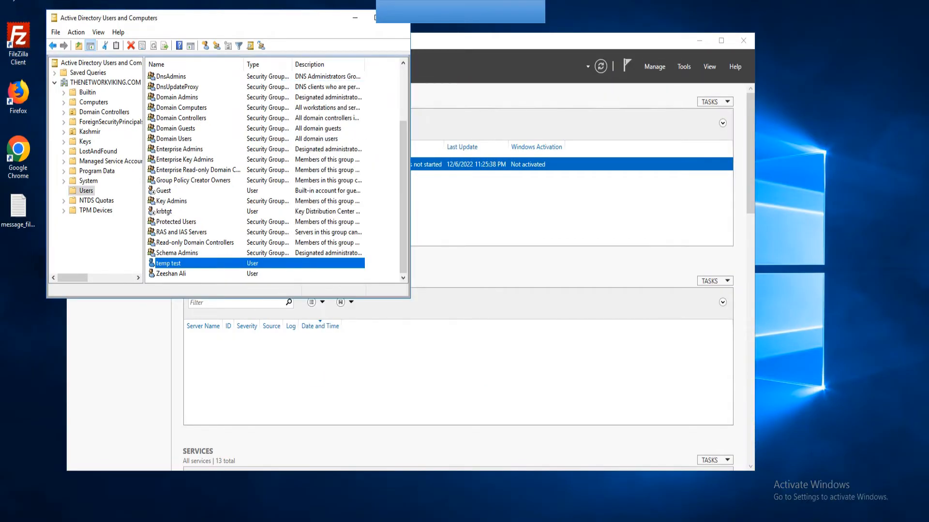
click(99, 32)
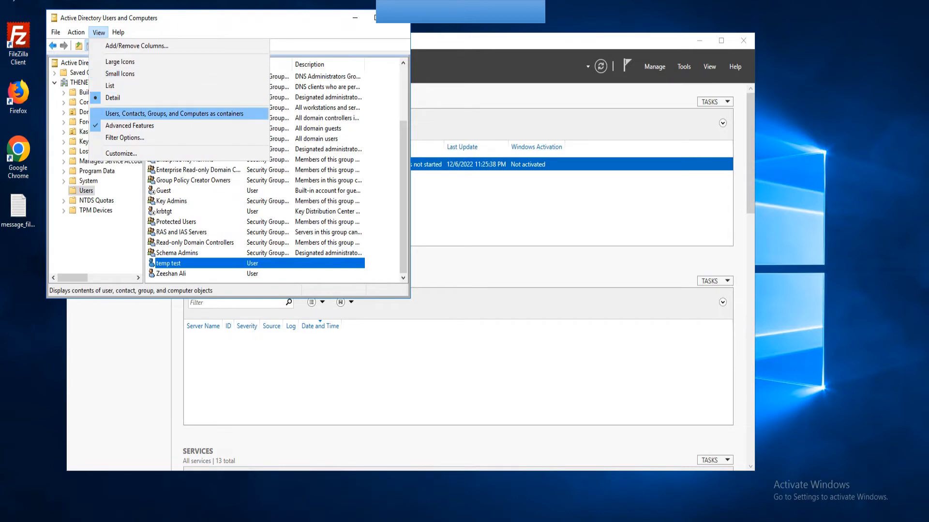
click(169, 114)
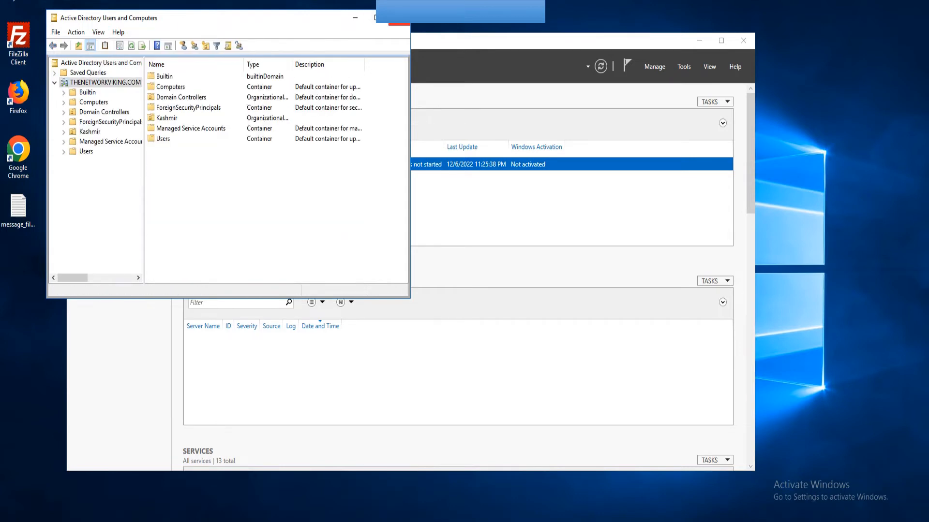
click(398, 18)
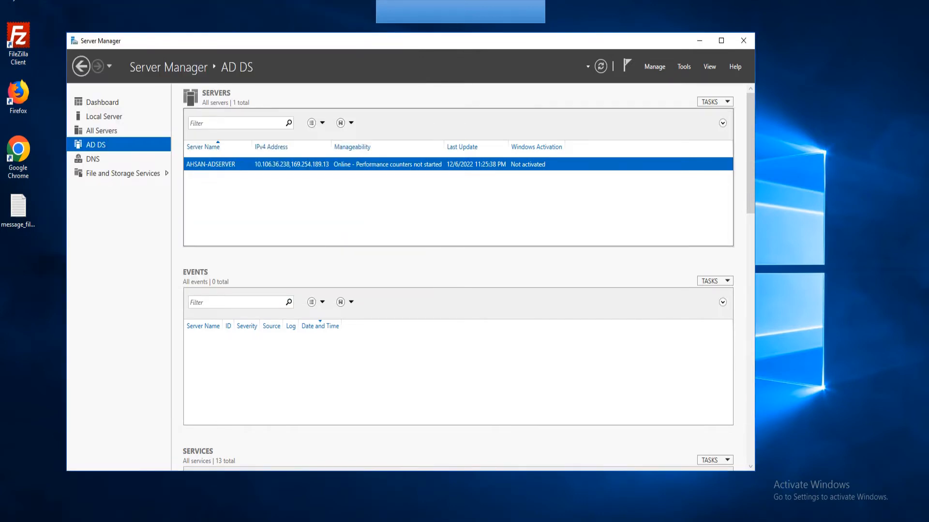
Relaunch Active Directory Users and Computers from Server Manager Tools and expand THENETWORKVIKING.COM.
drag(398, 41, 427, 41)
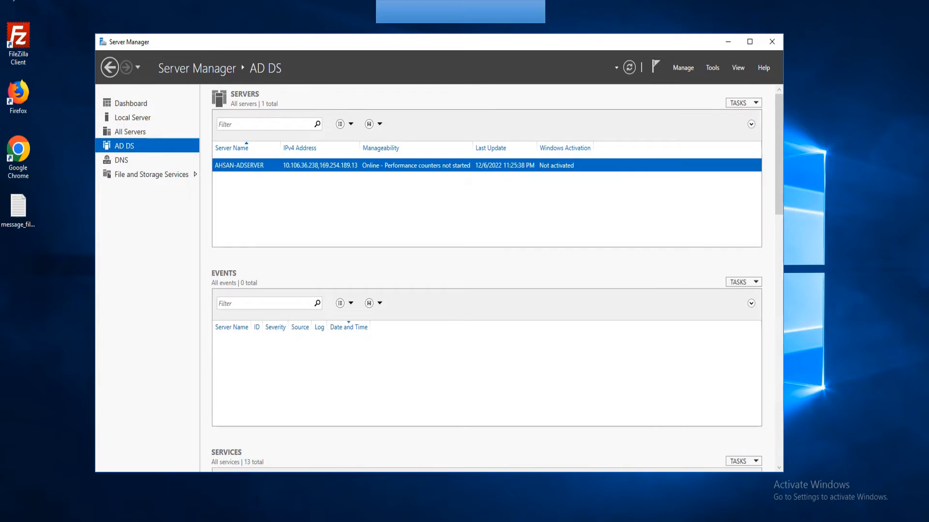
click(711, 67)
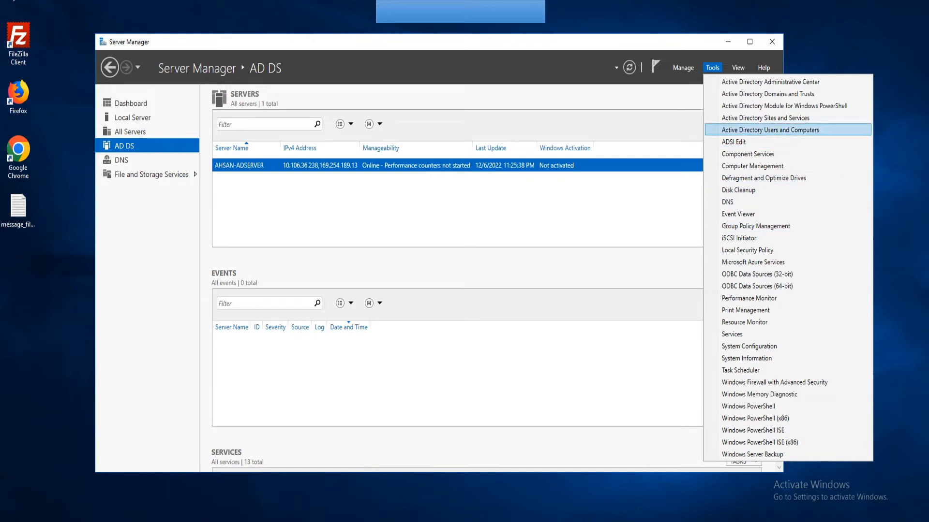
click(770, 130)
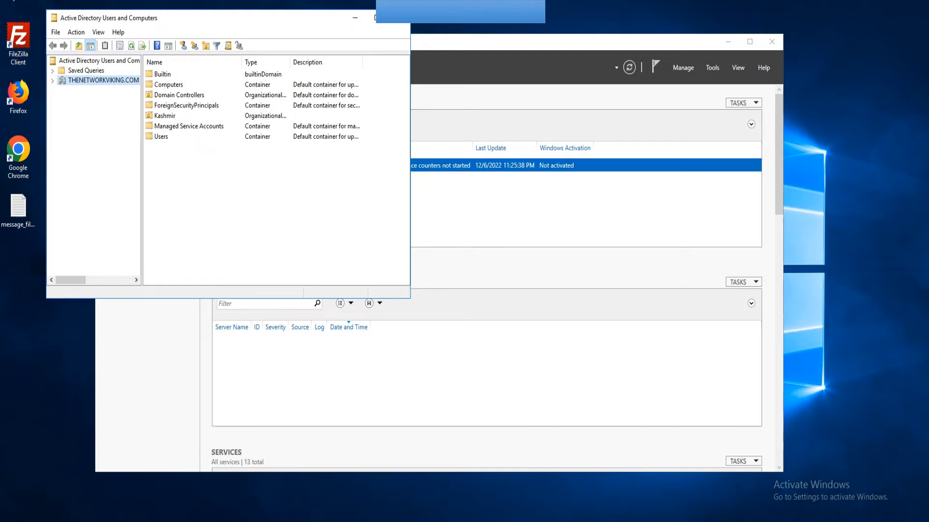
click(53, 81)
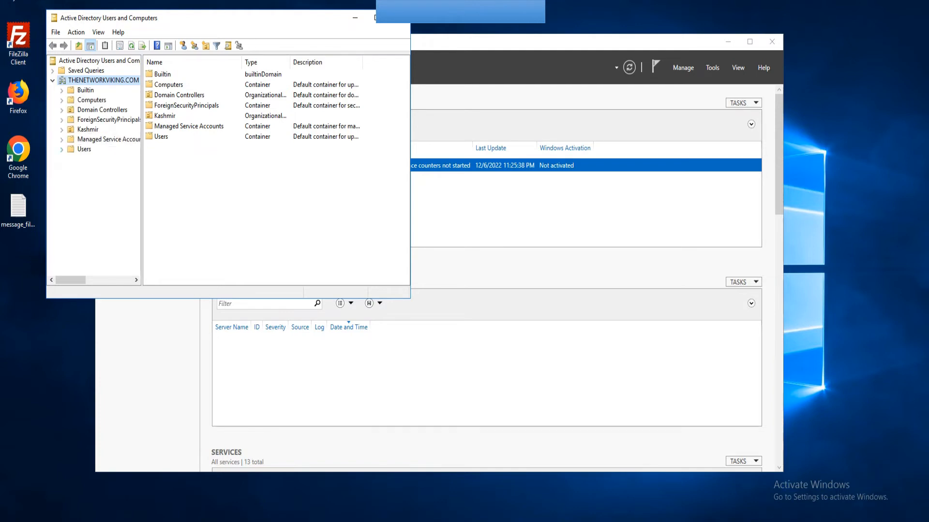
Check the Users container's properties dialog, then close it.
right_click(80, 149)
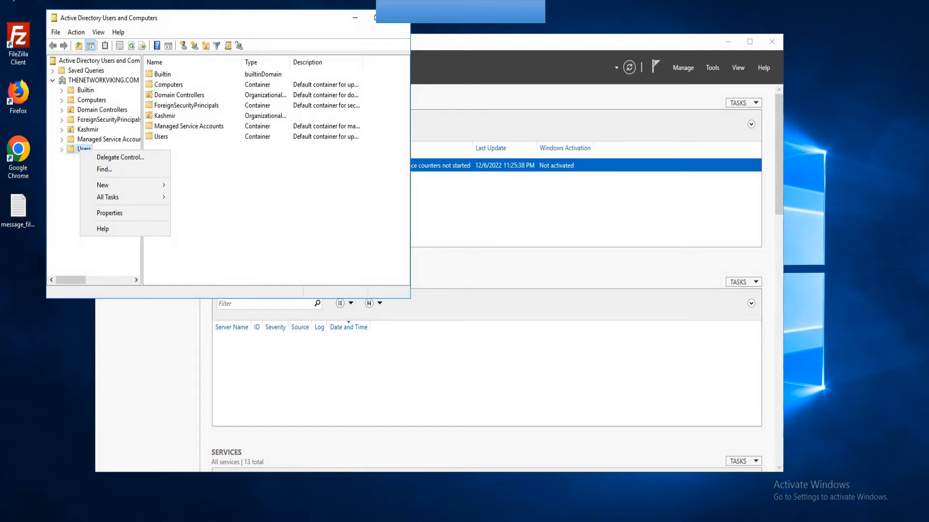
click(109, 214)
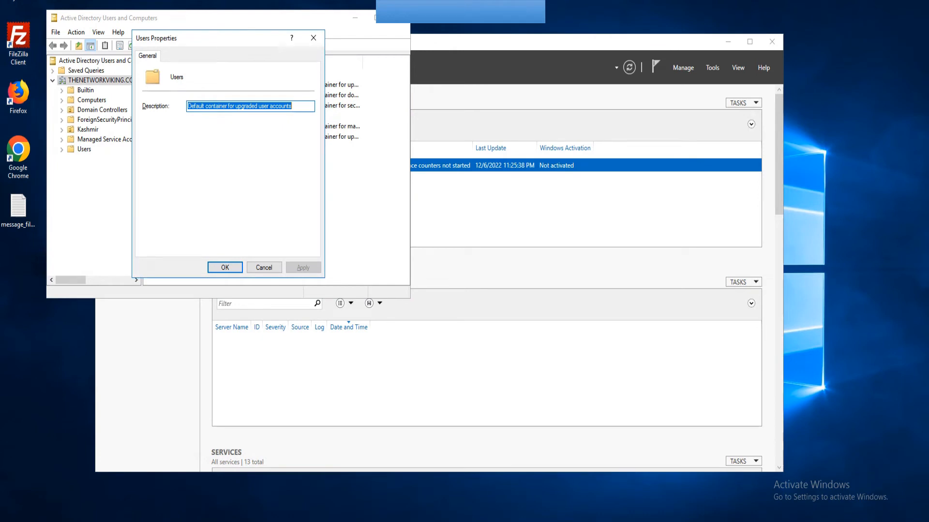
drag(193, 38, 252, 53)
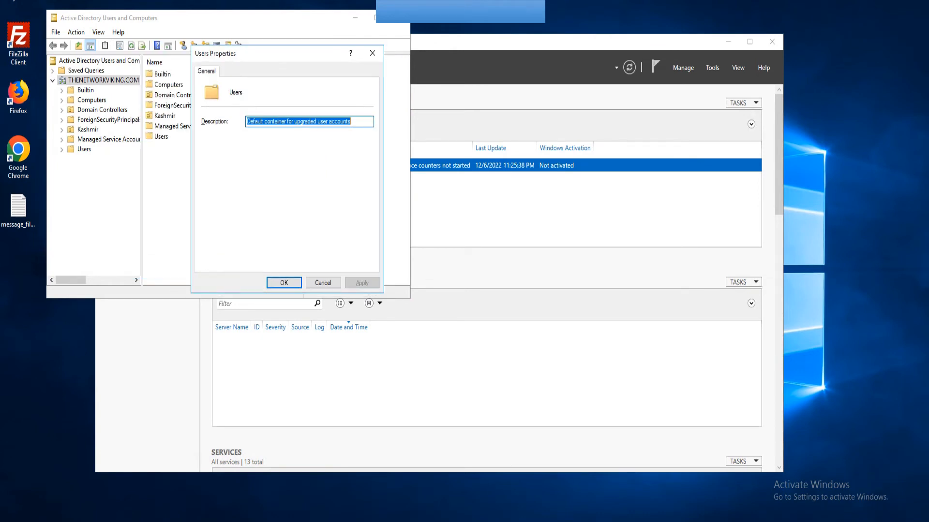
click(372, 54)
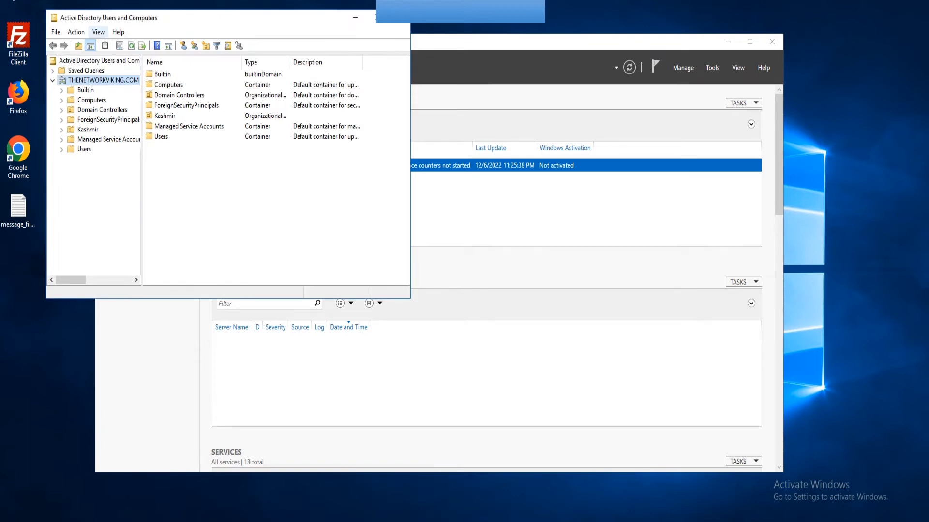
click(98, 32)
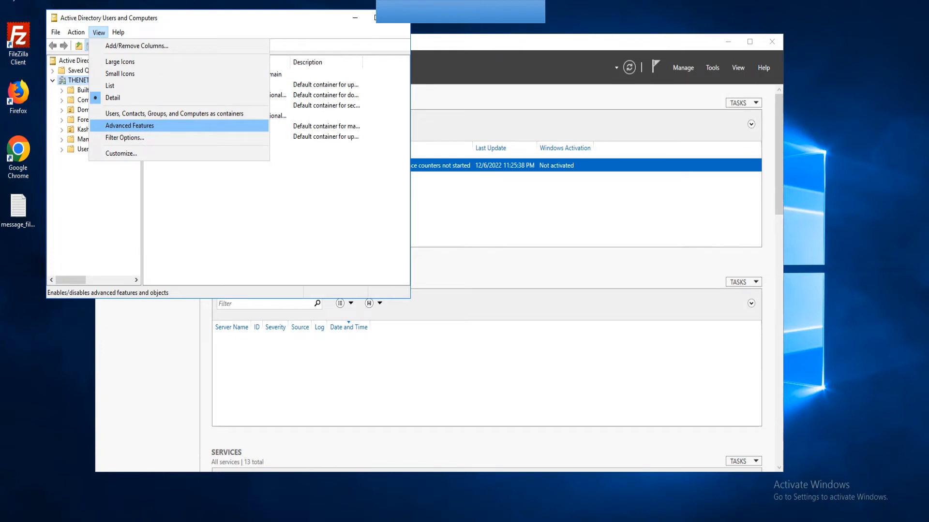
Enable Advanced Features and open the Attribute Editor of the Users container's properties.
click(130, 126)
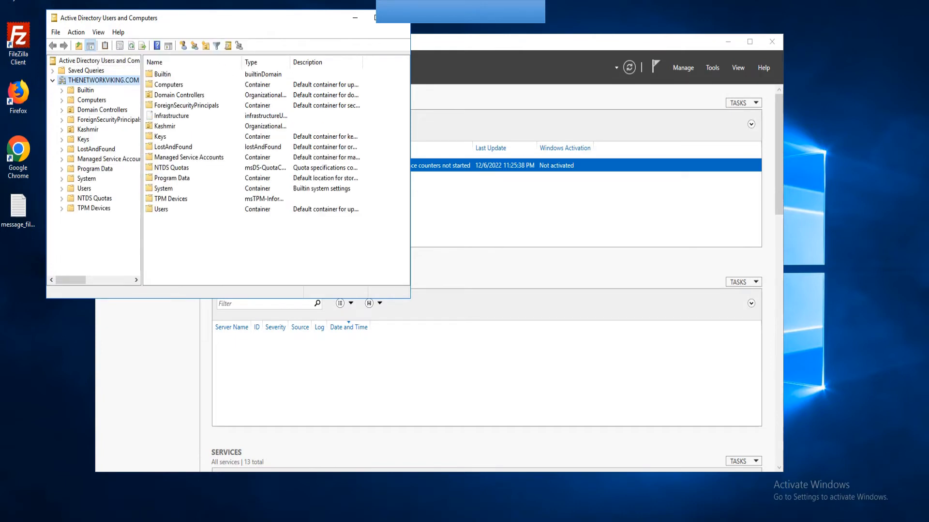
right_click(81, 188)
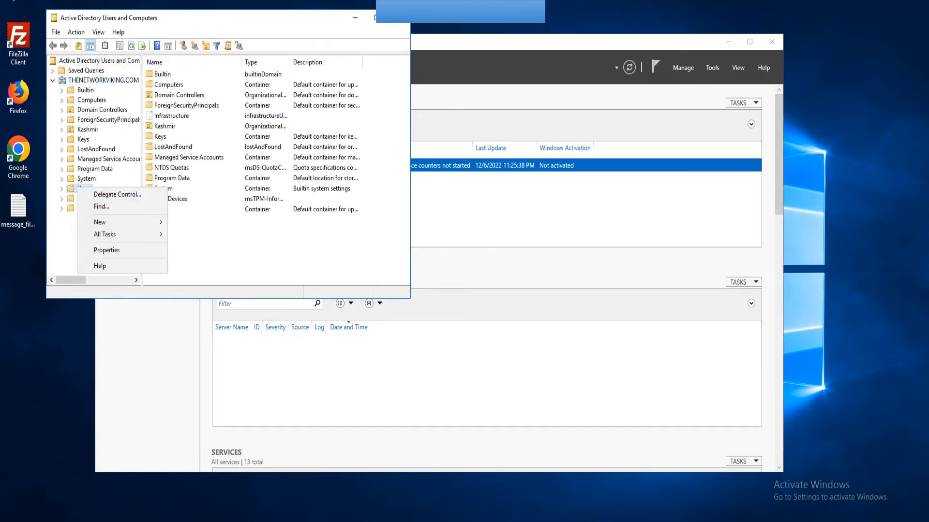
click(107, 250)
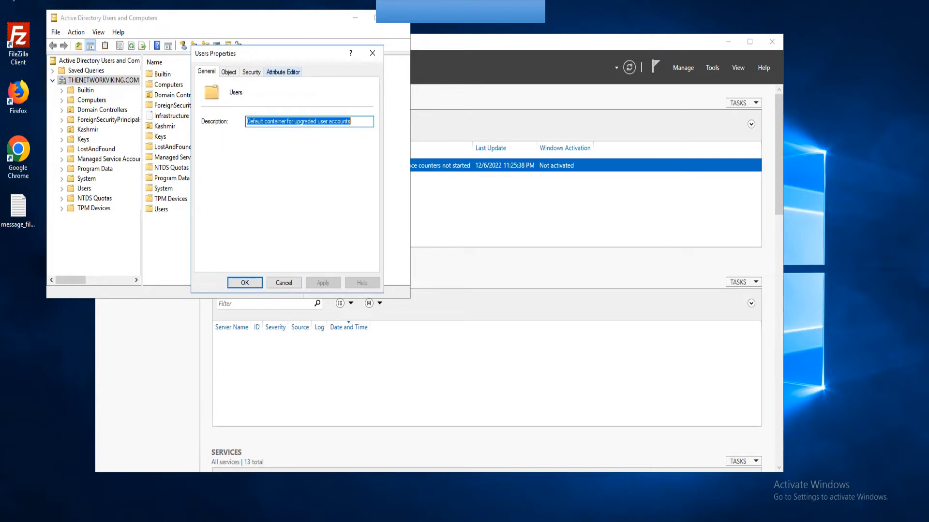
click(283, 71)
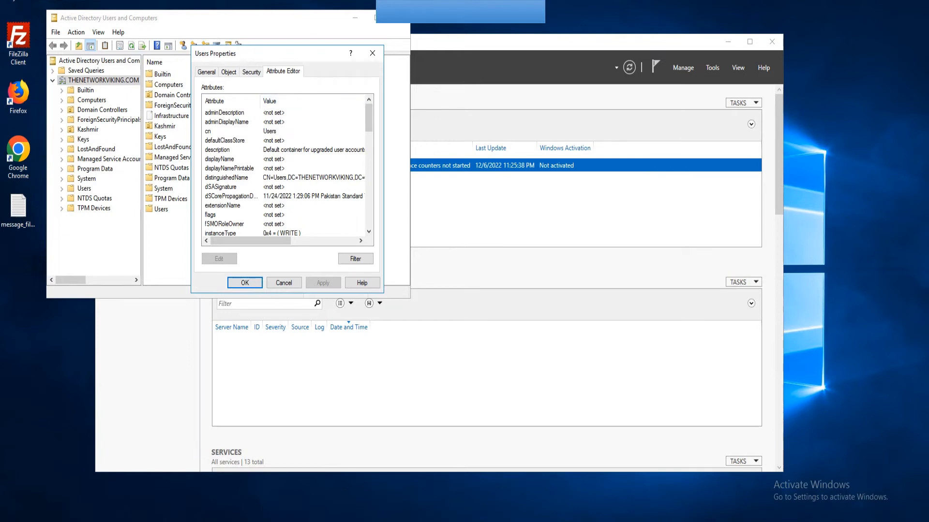
Read distinguishedName CN=Users,DC=THENETWORKVIKING,DC=COM, select its DC part, and cancel both dialogs.
click(227, 177)
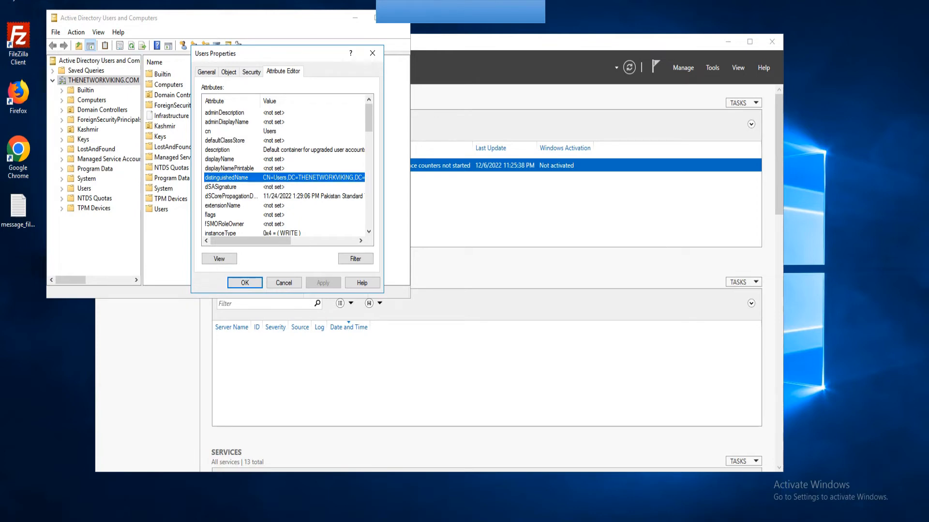
double_click(227, 178)
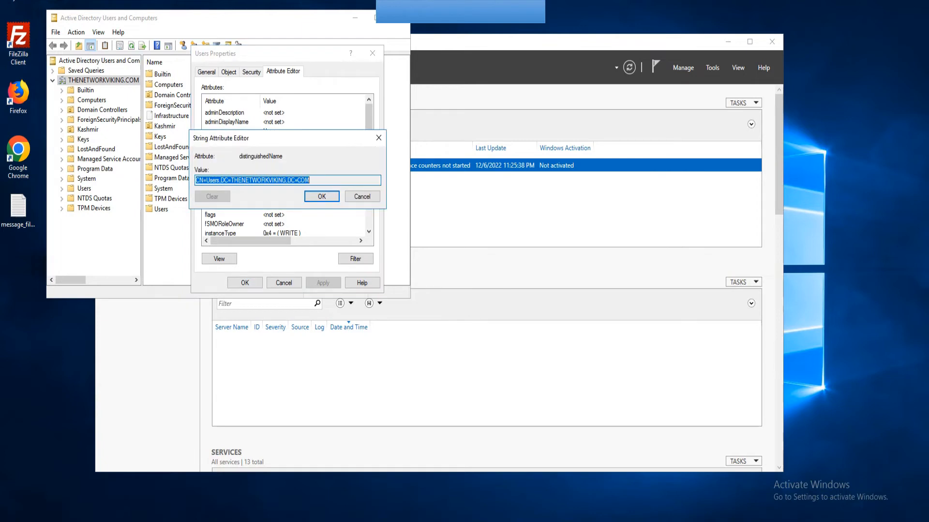
click(315, 180)
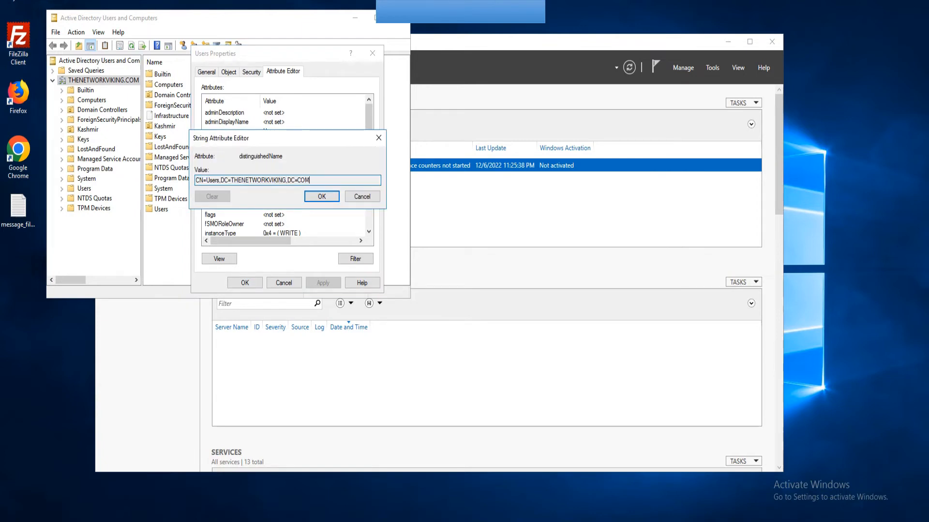
drag(314, 181, 221, 180)
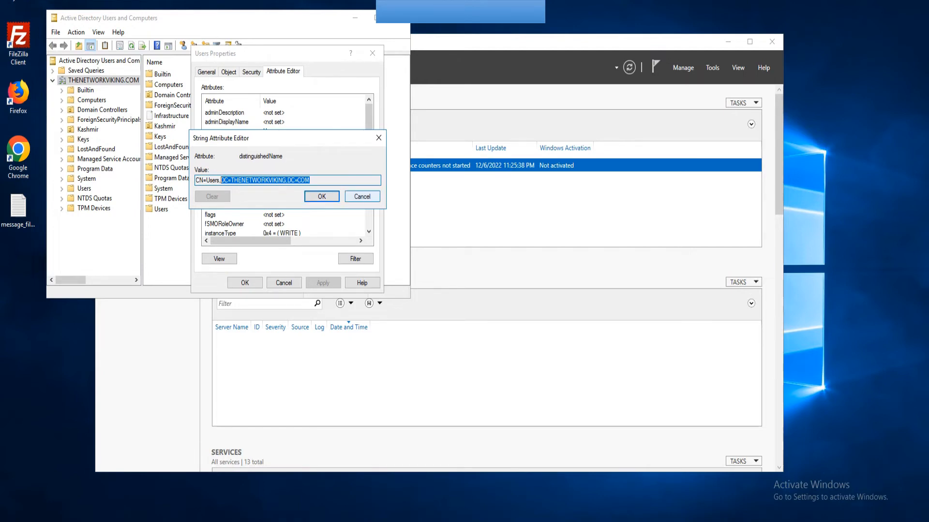
click(362, 197)
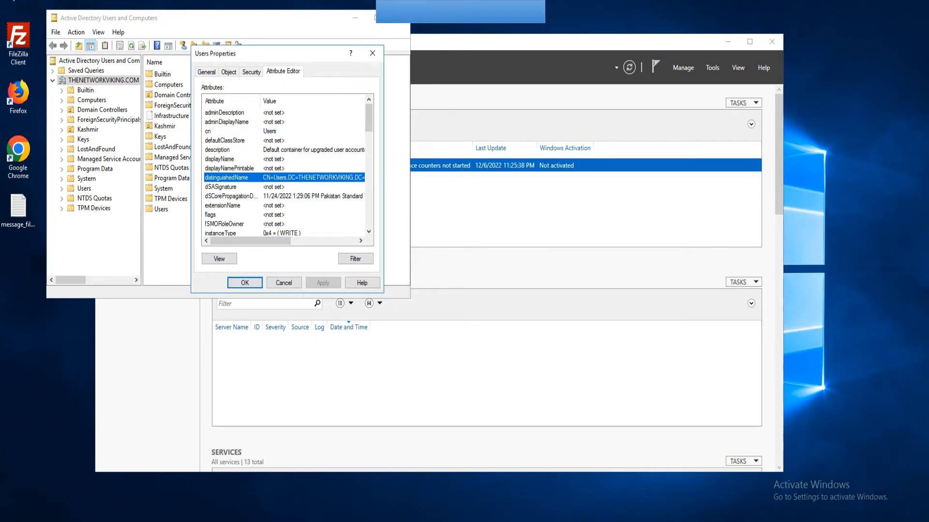
click(284, 282)
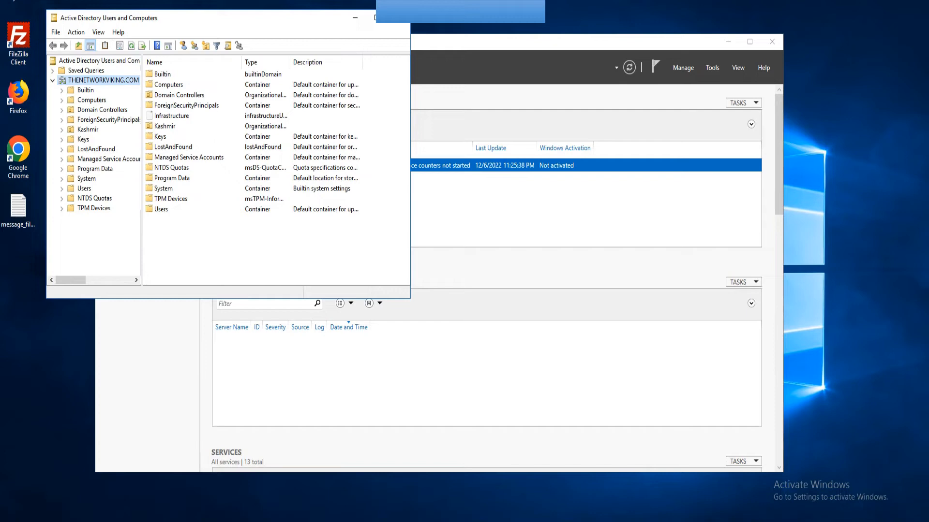
List the Users container's accounts, selecting the bind user and Administrator accounts.
click(84, 188)
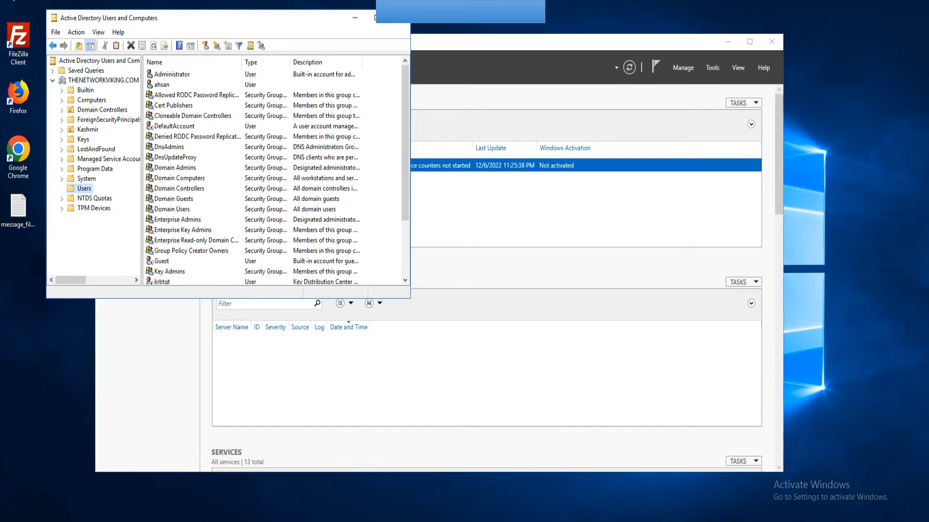
scroll(274, 174, down, 2)
scroll(273, 174, up, 2)
click(162, 85)
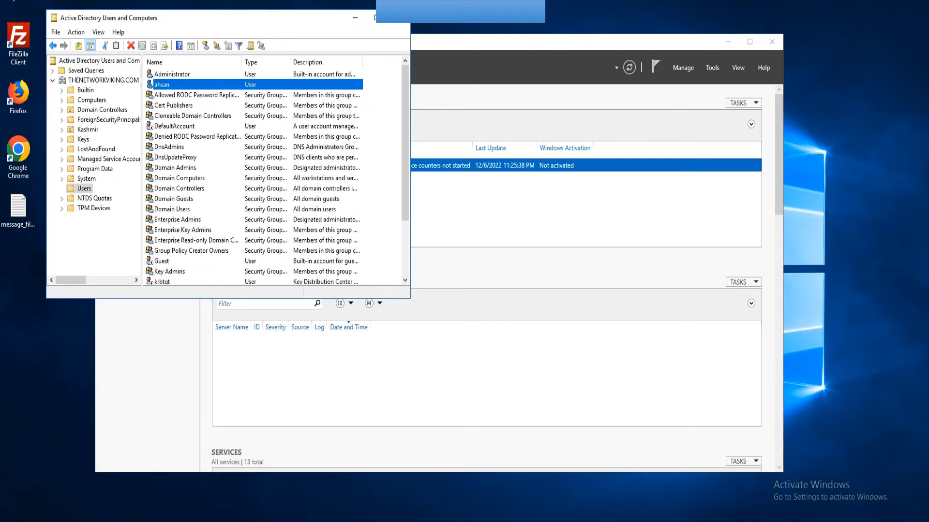
click(171, 74)
scroll(273, 174, down, 3)
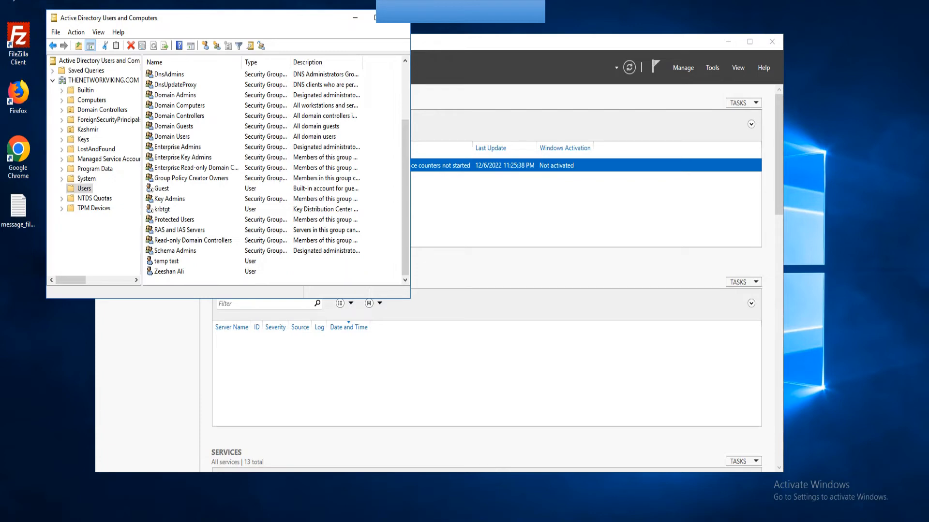
scroll(274, 174, up, 3)
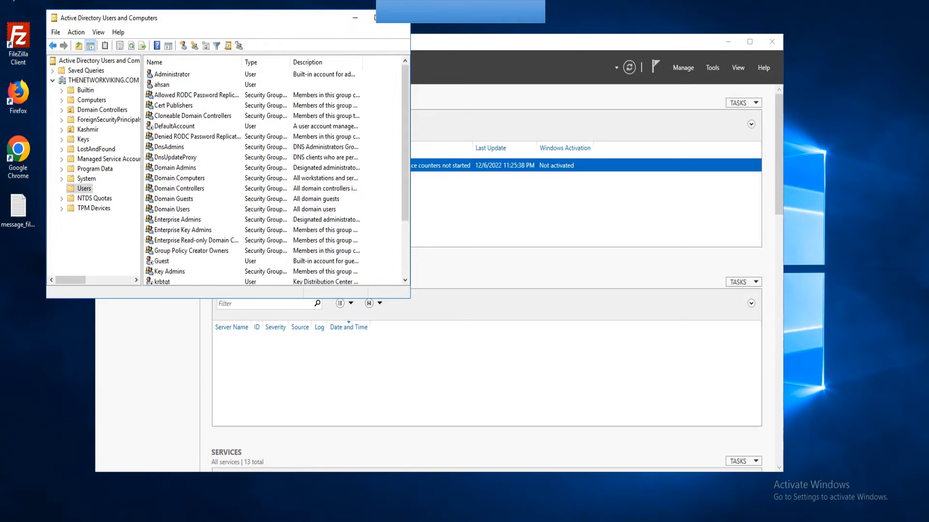
Choose New > User from the Users list's context menu.
right_click(386, 175)
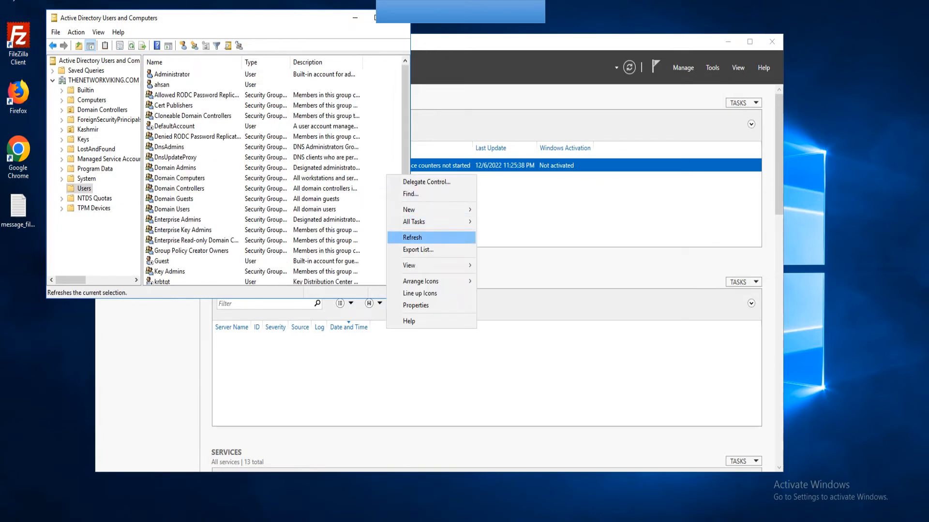
mouse_move(426, 210)
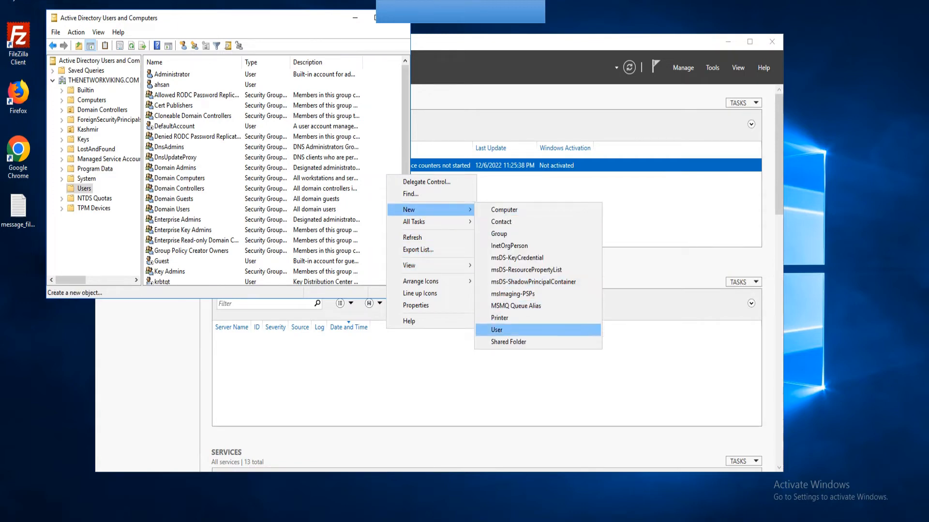
click(497, 330)
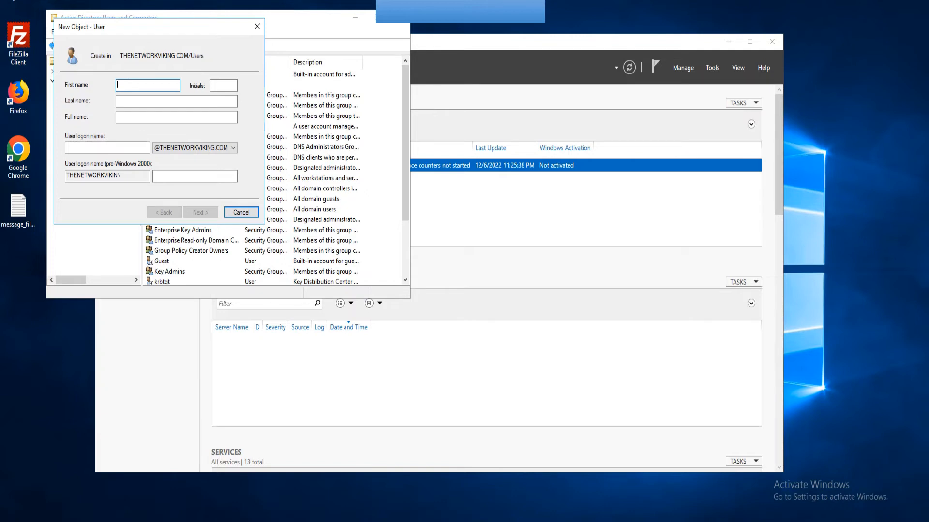
Enter the new user's first name, last name and lowercase logon name, then select the logon name.
key(Tab)
key(Tab)
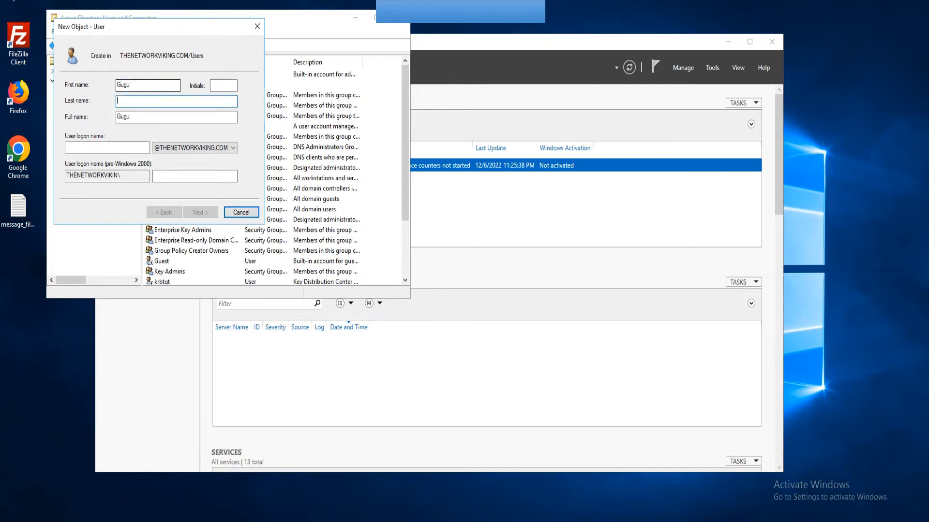
key(Tab)
key(Tab)
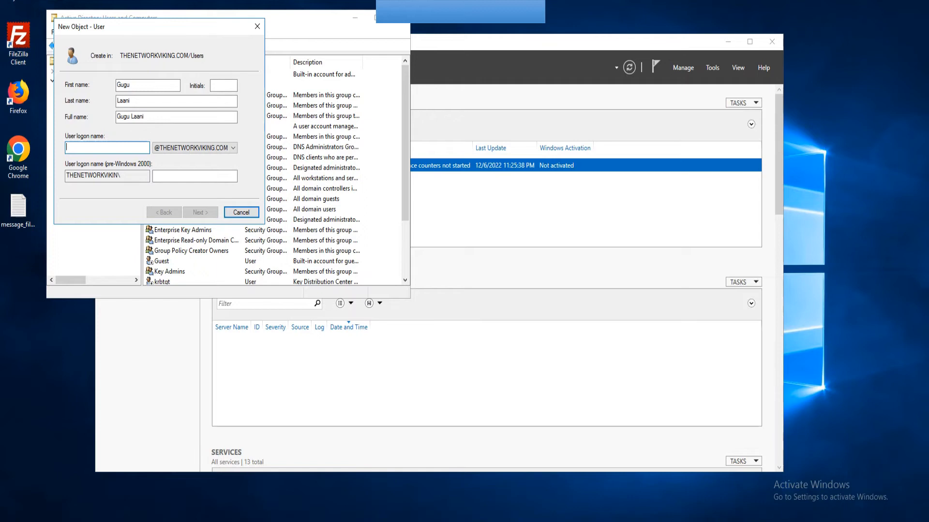
text(gugu)
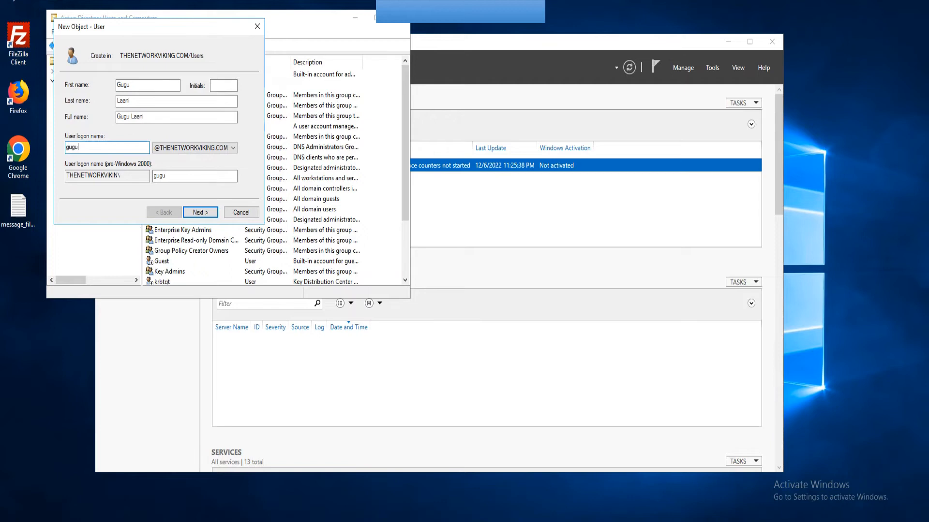
drag(80, 148, 64, 148)
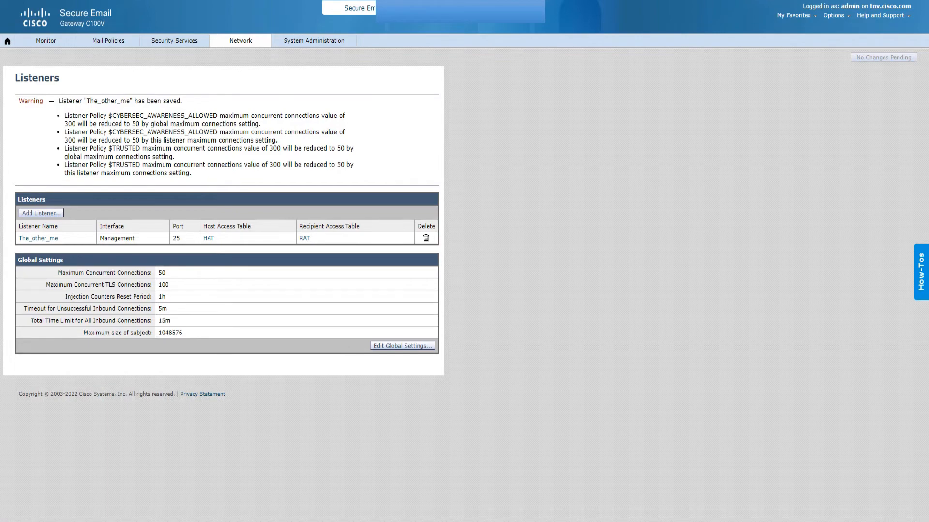
Replace the old account name in the LDAP profile's bind Username with the new user's logon name.
mouse_move(314, 41)
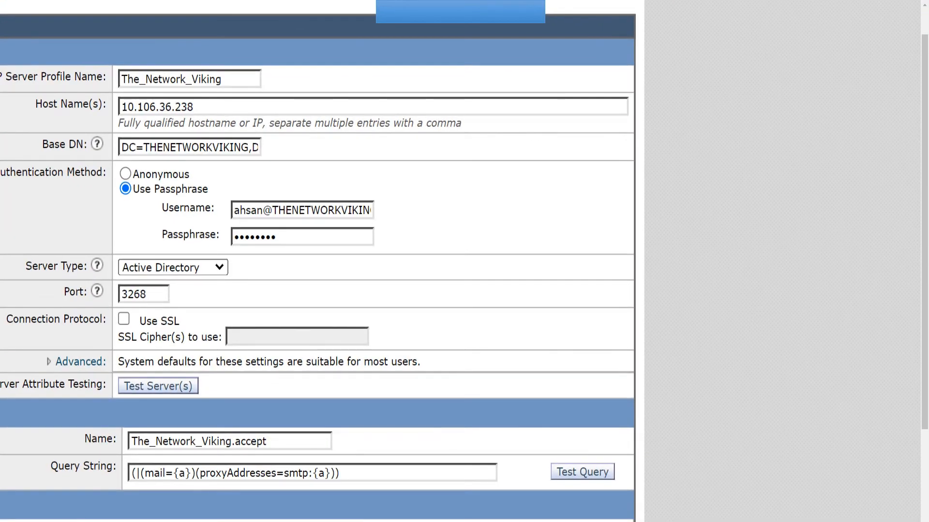
drag(279, 210, 251, 210)
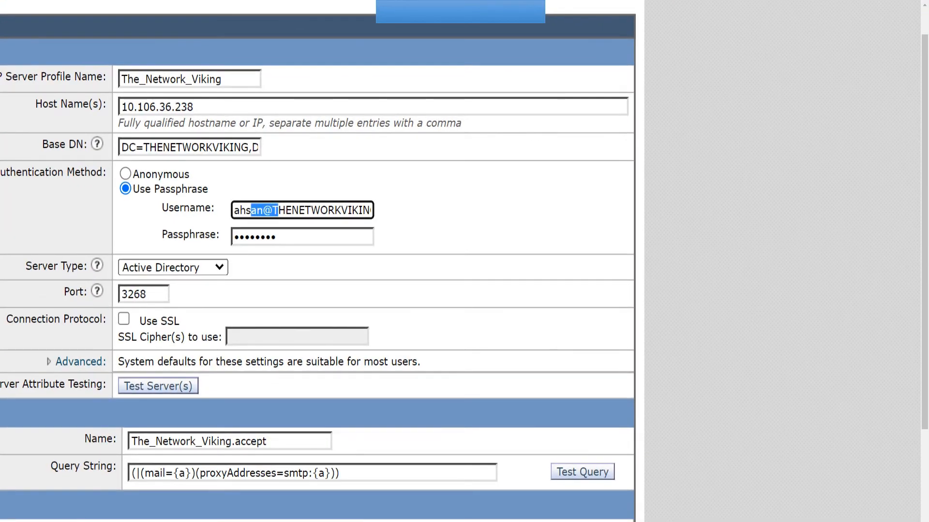
click(257, 211)
double_click(256, 211)
text(gugu)
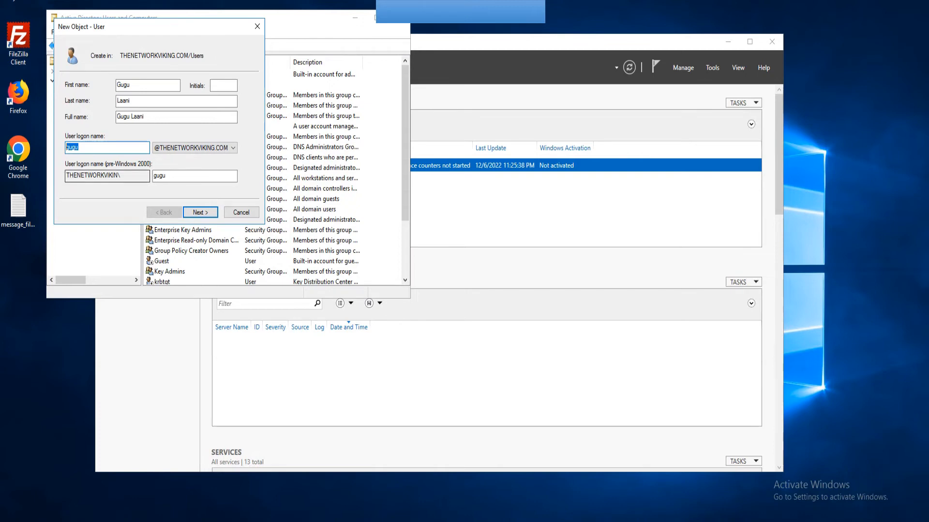
Enter the new user's password and turn off the forced change at next logon.
drag(168, 176, 151, 176)
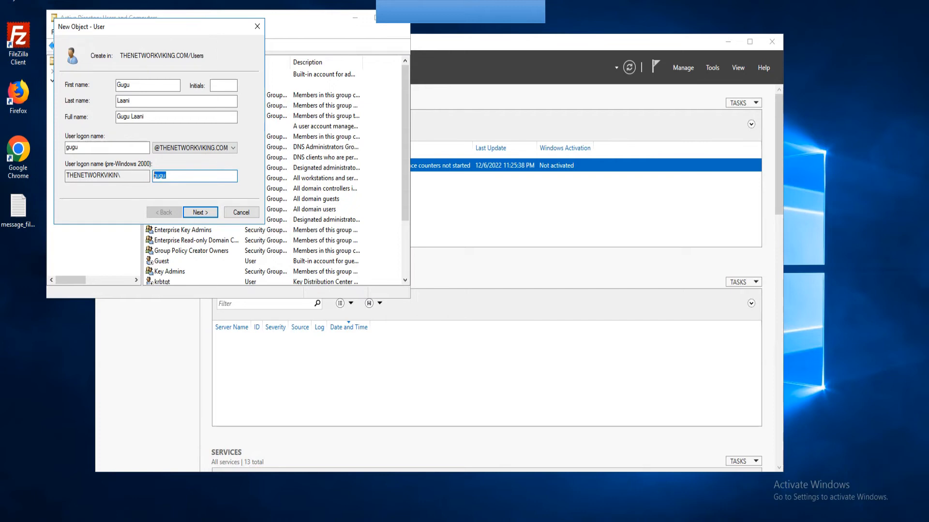
key(Return)
click(68, 120)
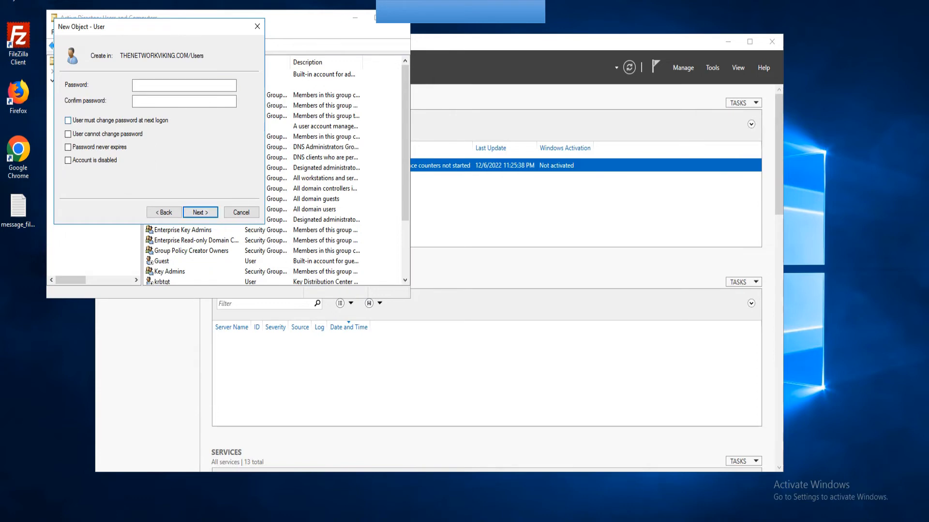
click(184, 86)
text(P@ssw0rd)
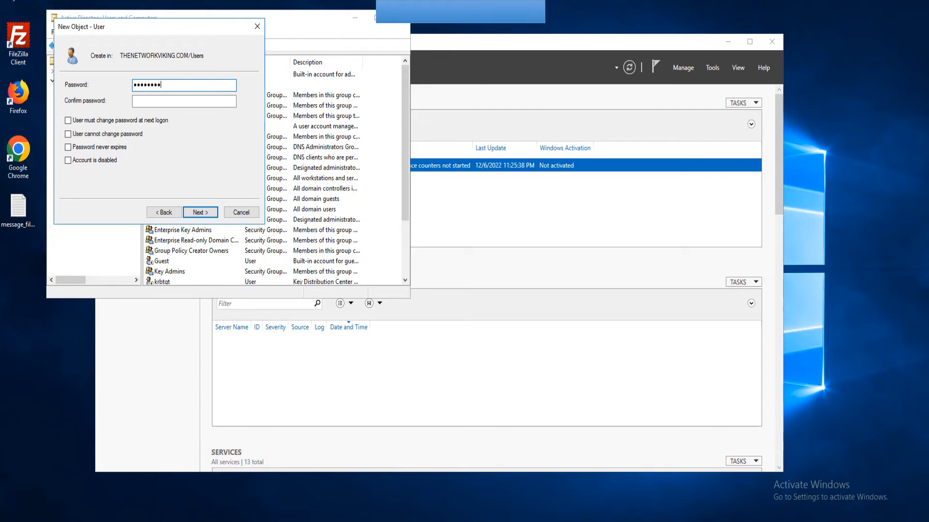
text(12)
key(Tab)
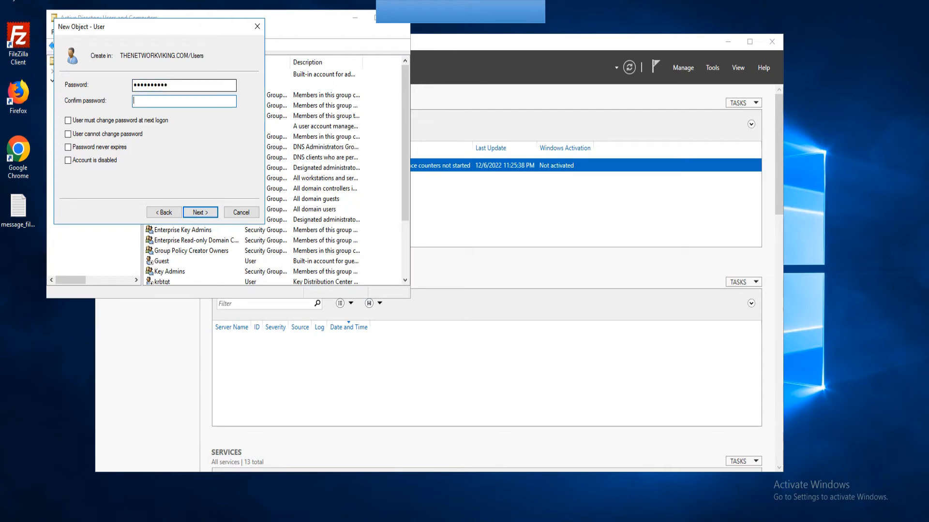
text(P@ssw0rd12)
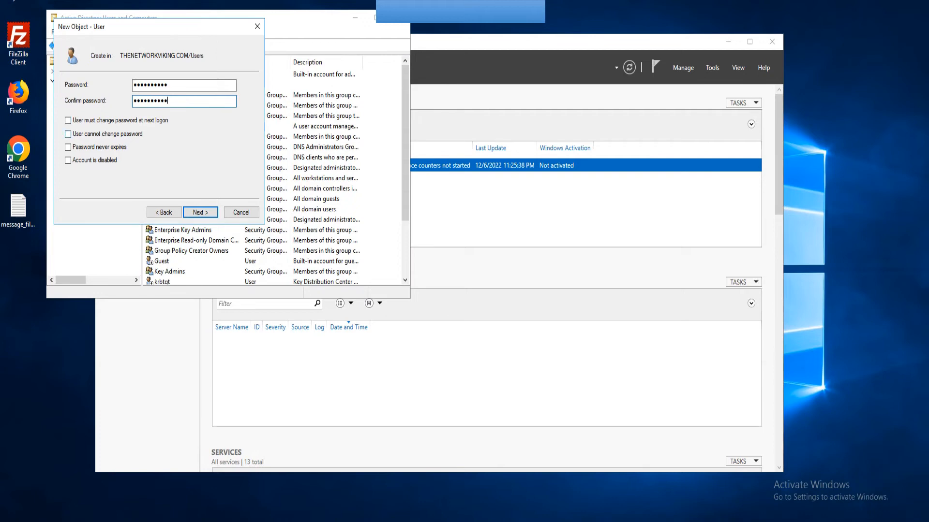
Make the password never expire and finish creating the user account.
click(69, 147)
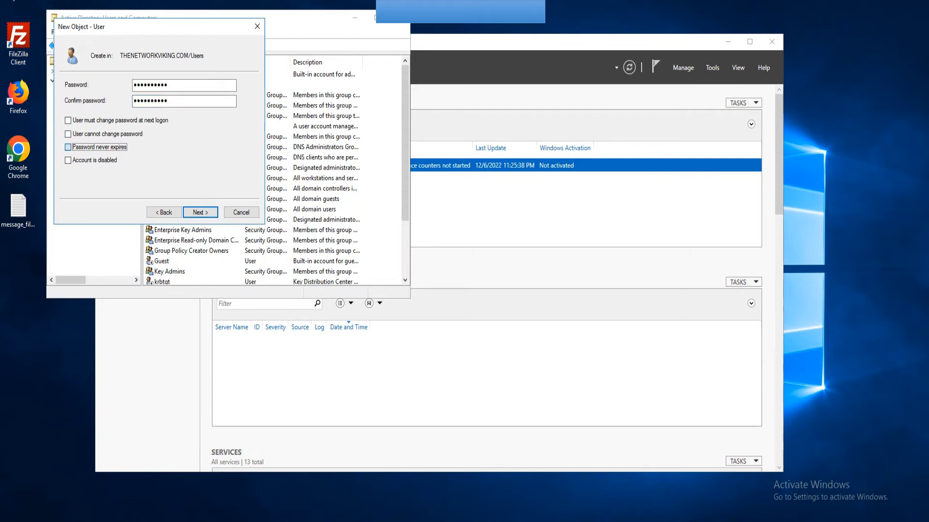
click(200, 212)
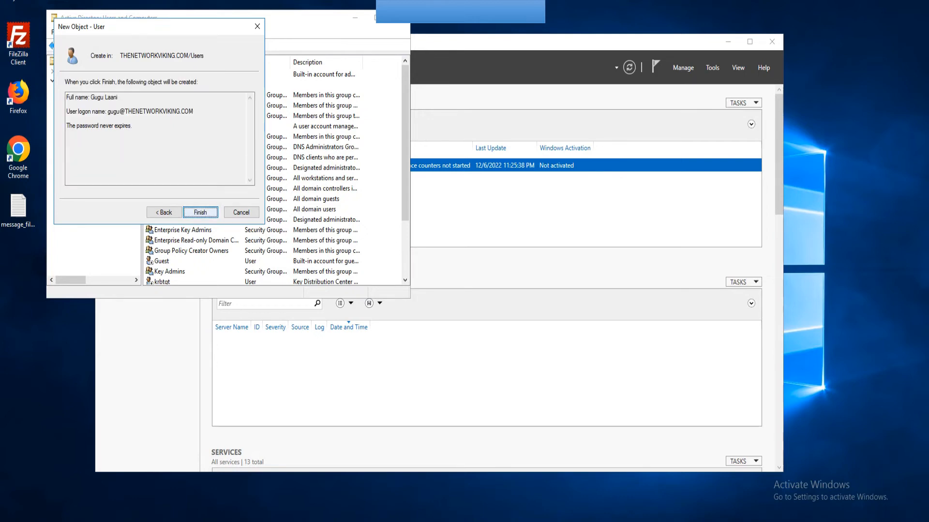
key(Return)
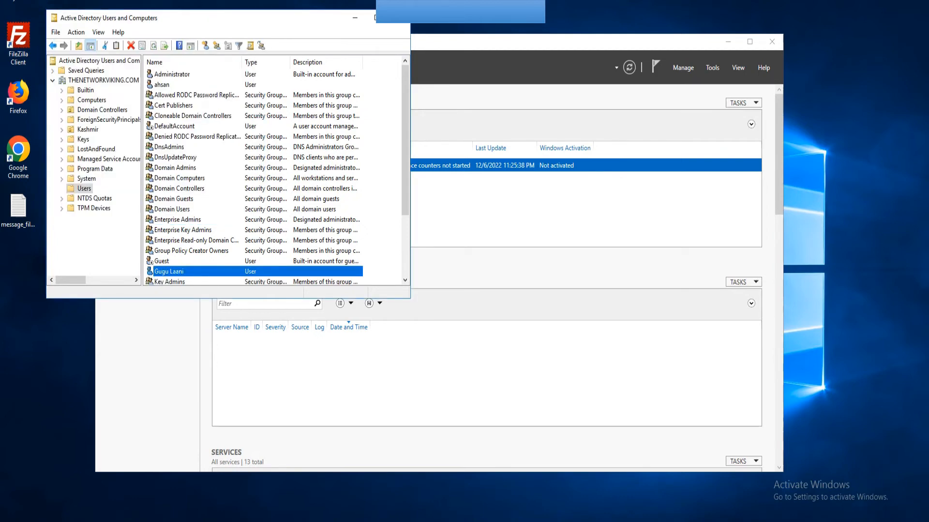
Replace the LDAP profile's bind Passphrase with the new user's password.
scroll(273, 175, down, 2)
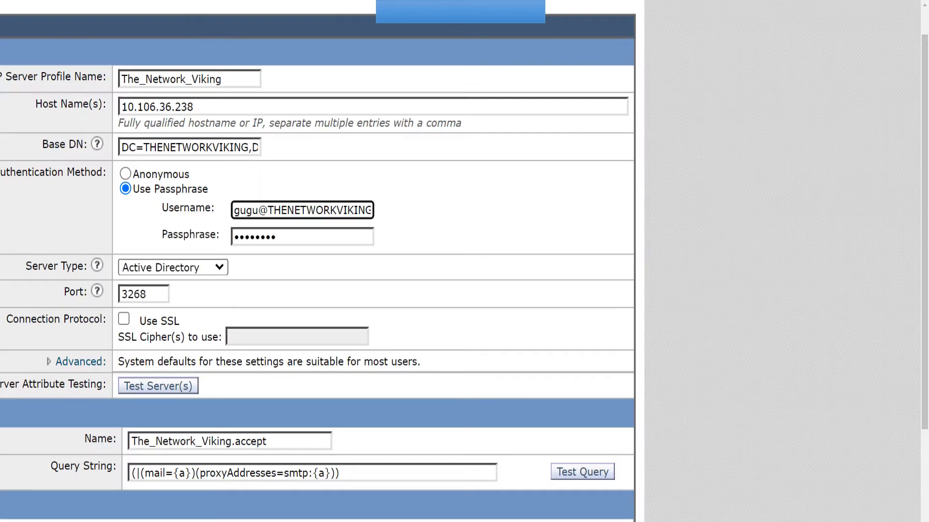
scroll(249, 210, down, 1)
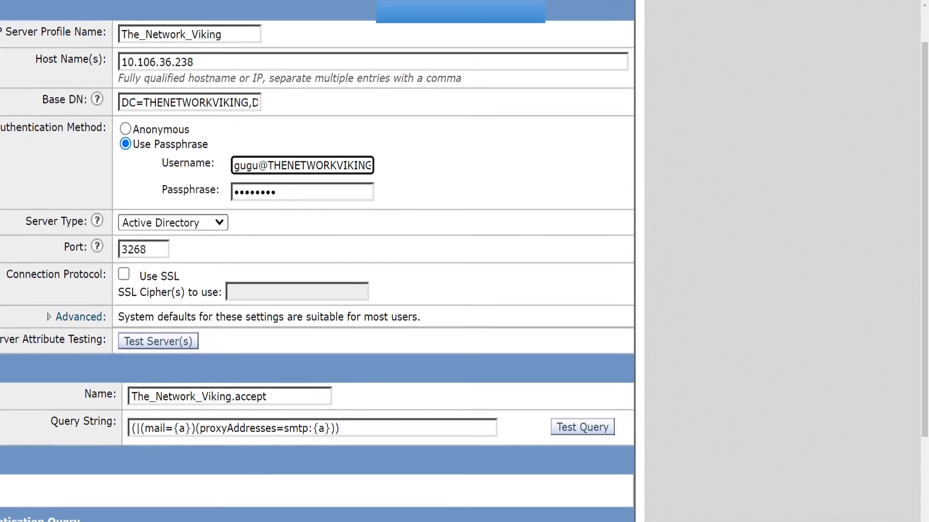
scroll(249, 210, down, 1)
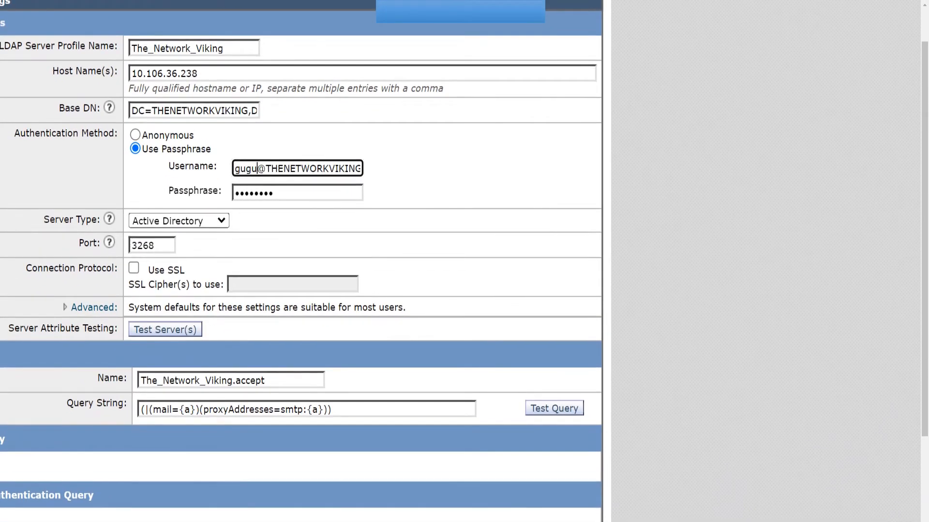
drag(355, 167, 382, 168)
click(290, 193)
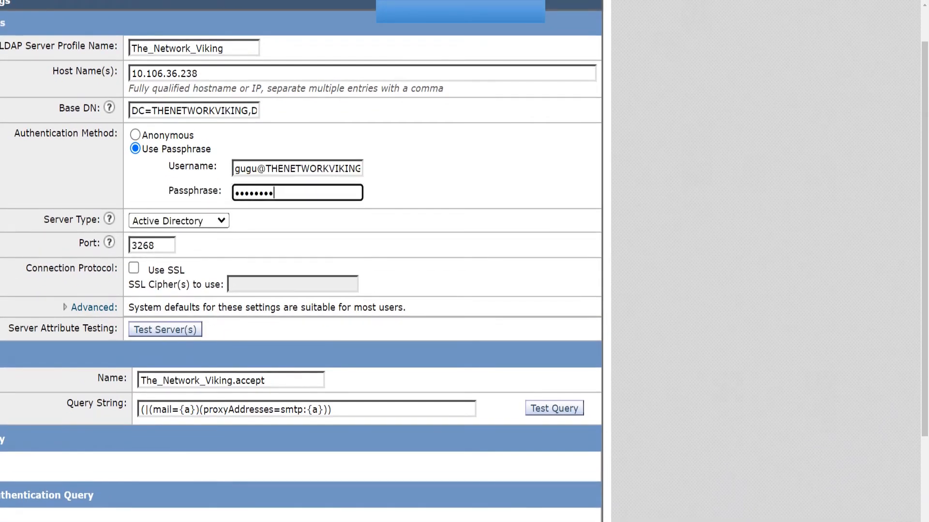
drag(290, 192, 233, 193)
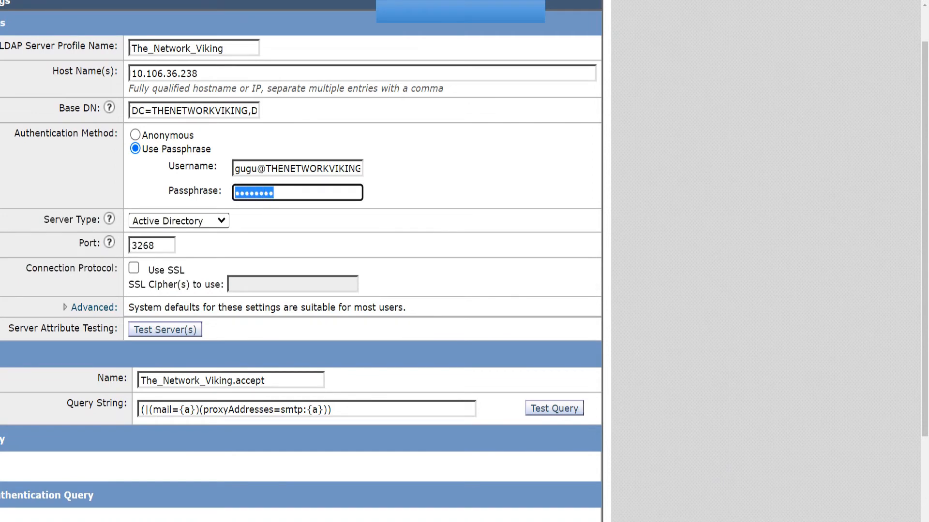
text(P•••••••••)
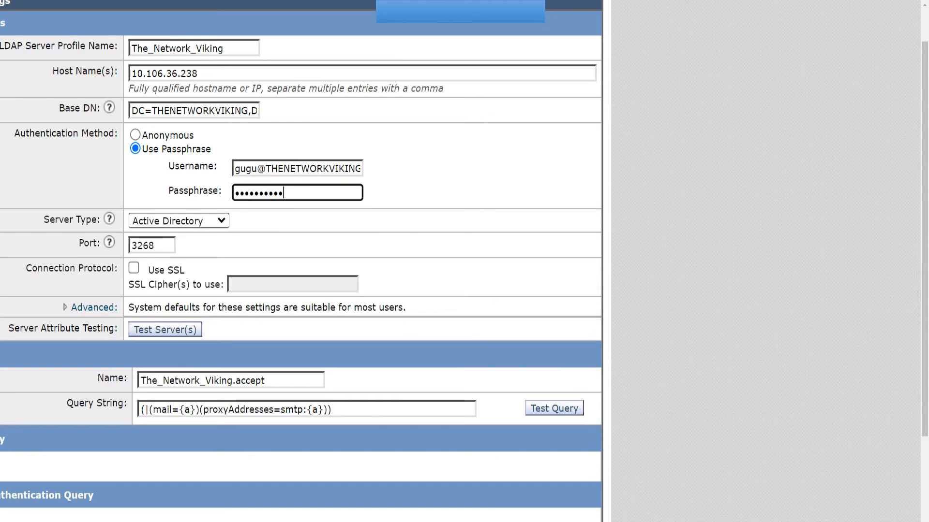
Run Test Server(s) on the LDAP profile and review the connection results.
scroll(301, 261, down, 1)
click(165, 298)
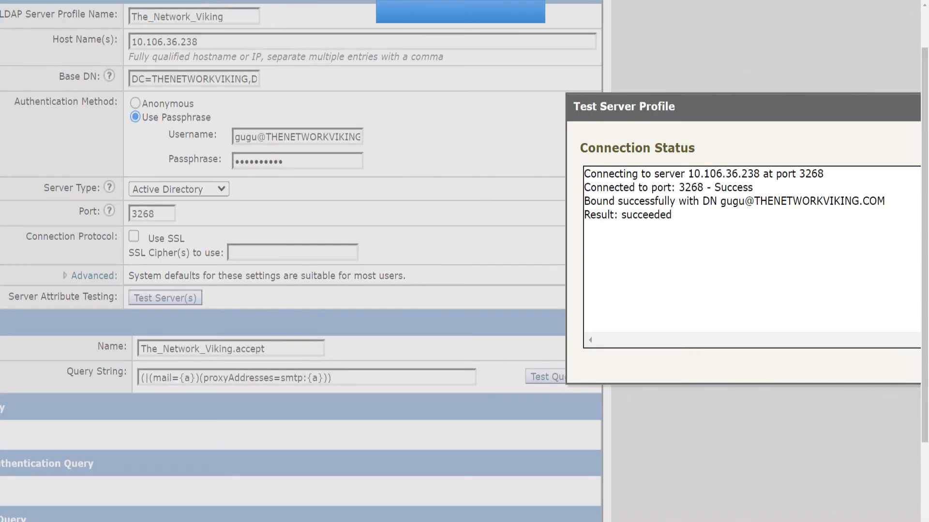
triple_click(638, 106)
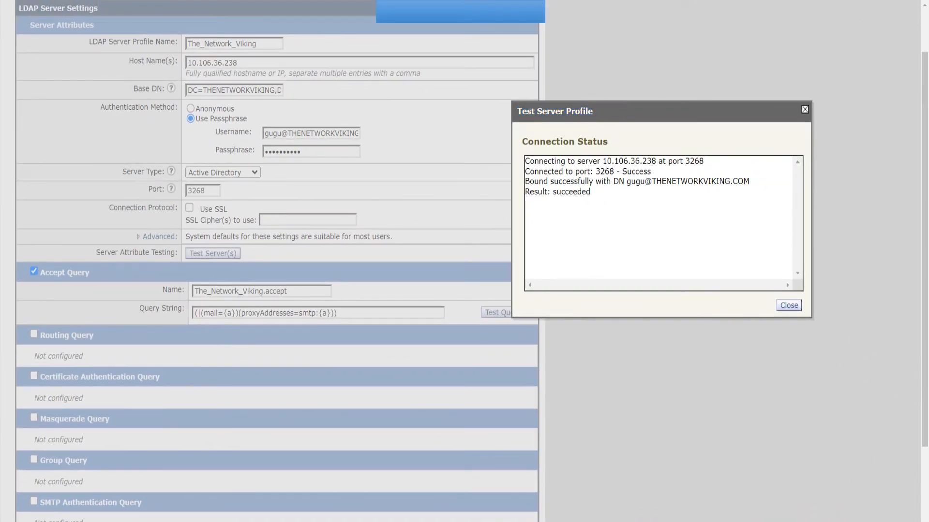
click(804, 110)
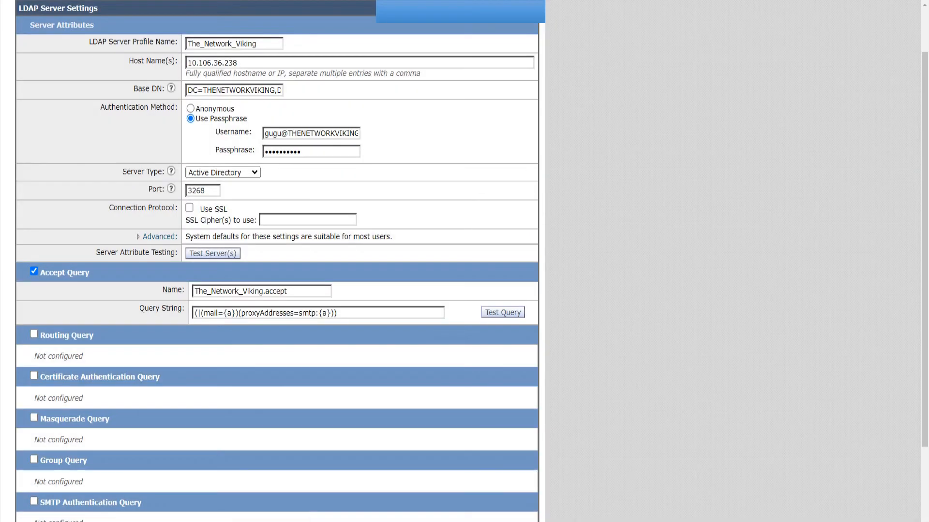
Rewrite the bind username in DOMAIN\user form and retest the server connection.
drag(292, 134, 264, 134)
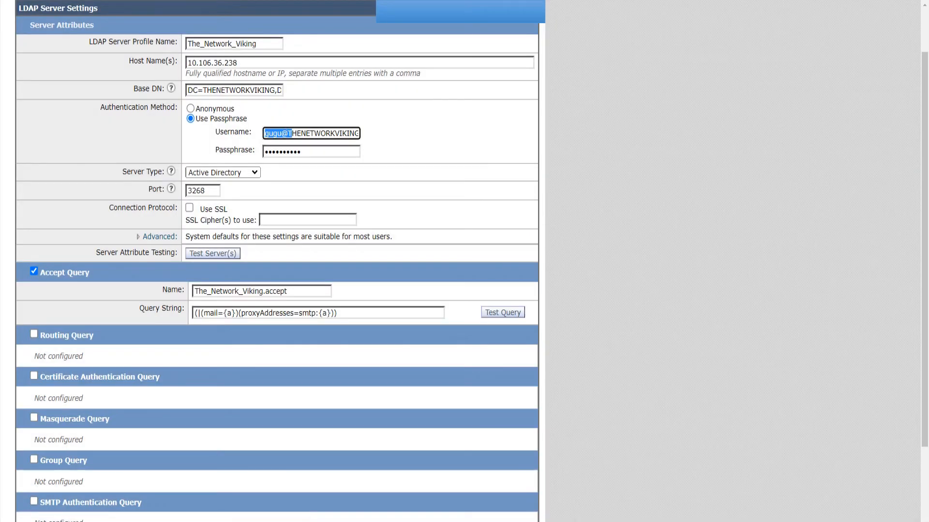
click(265, 133)
key(Right)
key(Right)
key(Right)
key(Right)
key(Right)
key(Right)
key(BackSpace)
key(BackSpace)
key(BackSpace)
key(BackSpace)
key(BackSpace)
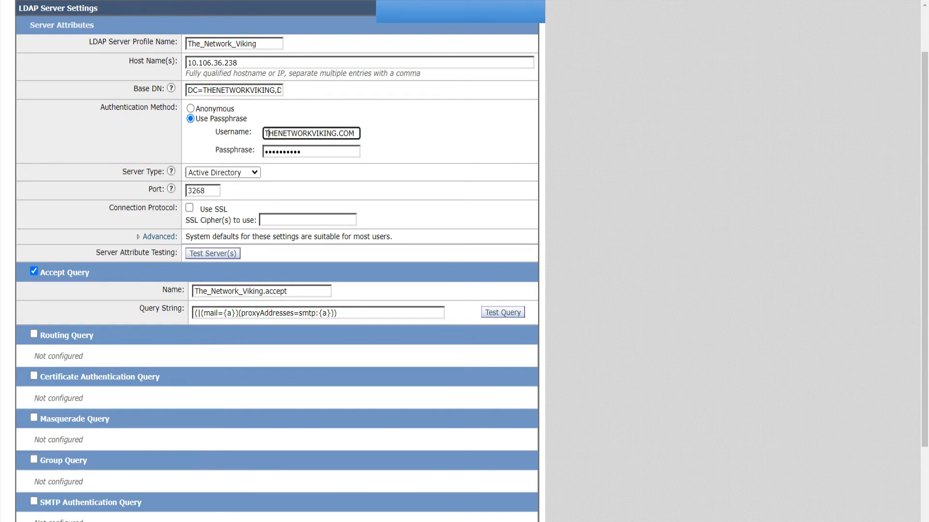
key(Right)
key(Right)
key(Right)
key(Right)
key(Right)
key(Right)
key(Right)
key(Right)
key(Right)
key(Right)
key(Right)
key(Right)
key(Right)
key(Right)
key(Right)
key(Right)
key(Right)
key(Right)
key(Right)
key(BackSpace)
key(BackSpace)
key(BackSpace)
key(BackSpace)
key(BackSpace)
text(\gugu)
click(470, 194)
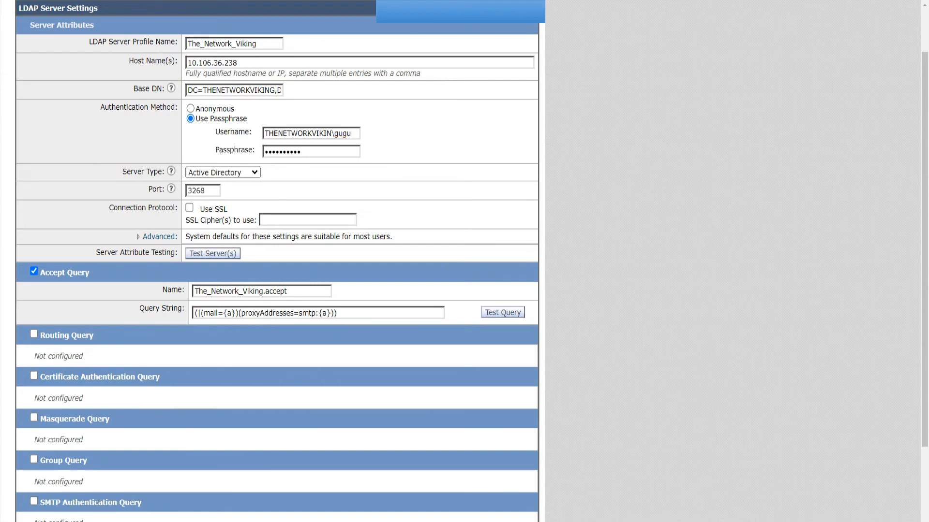
click(213, 254)
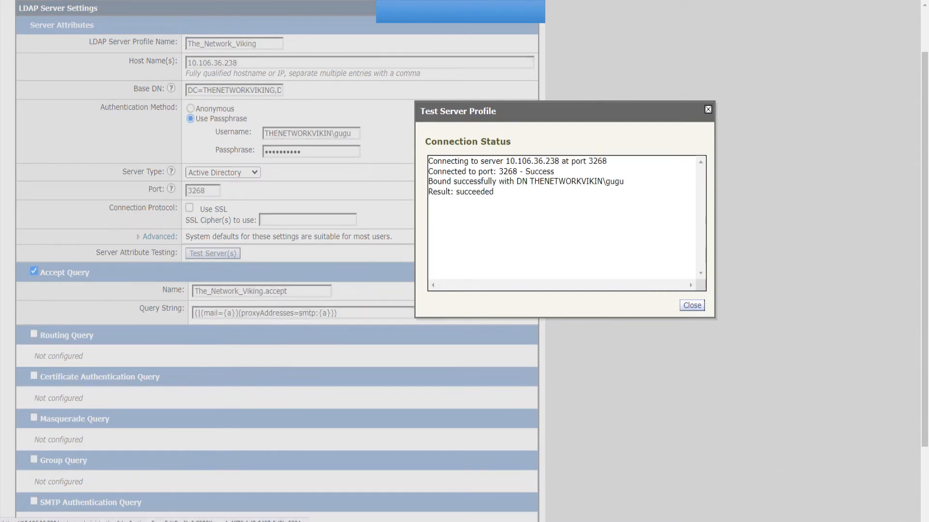
click(708, 109)
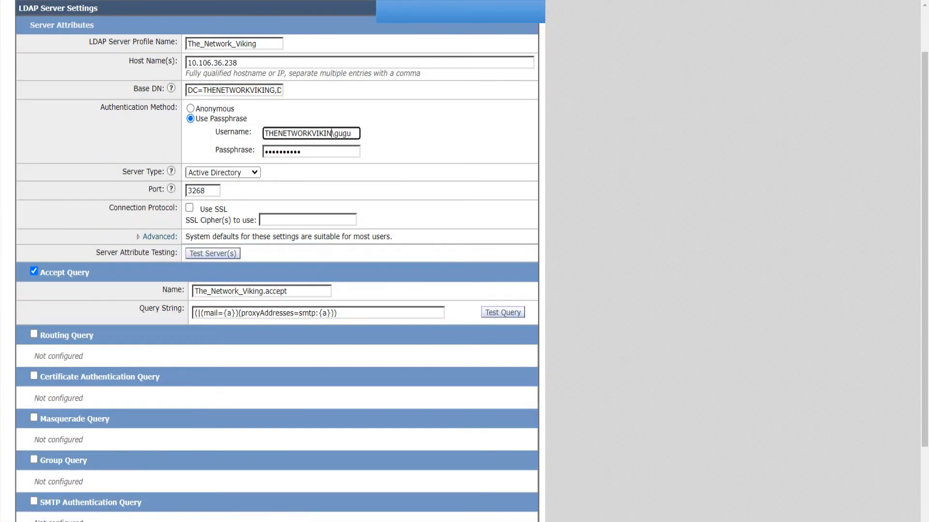
Retype the domain as lowercase 'thenetworkvikin' and confirm the test now binds successfully.
drag(333, 133, 264, 133)
text(the)
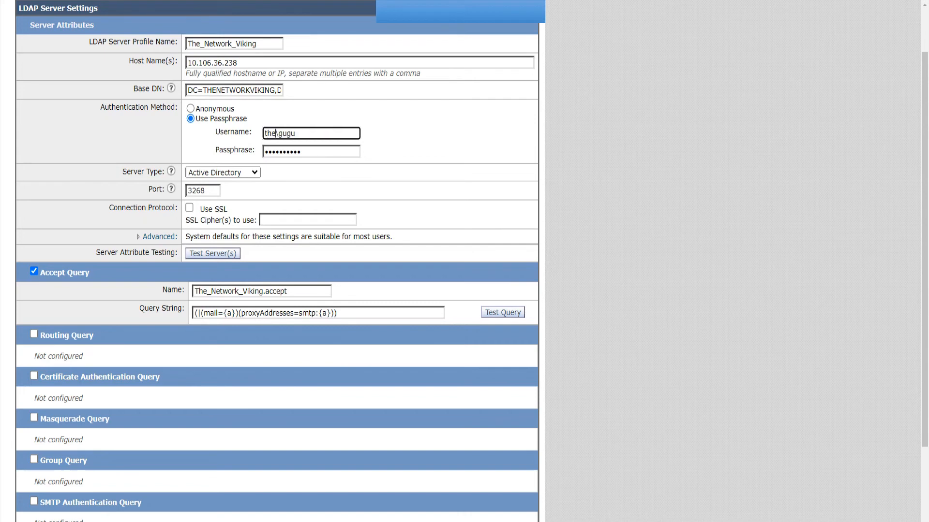
text(networkvikin)
click(213, 253)
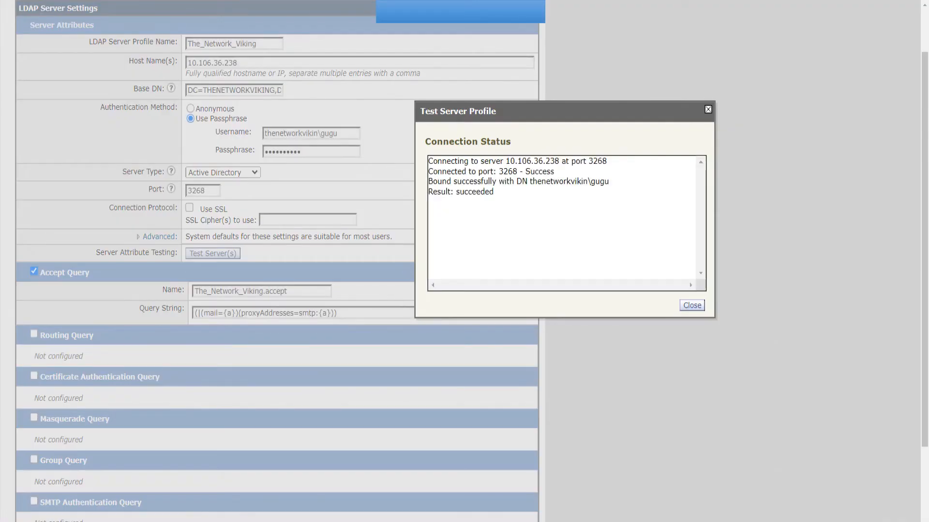
drag(437, 181, 570, 181)
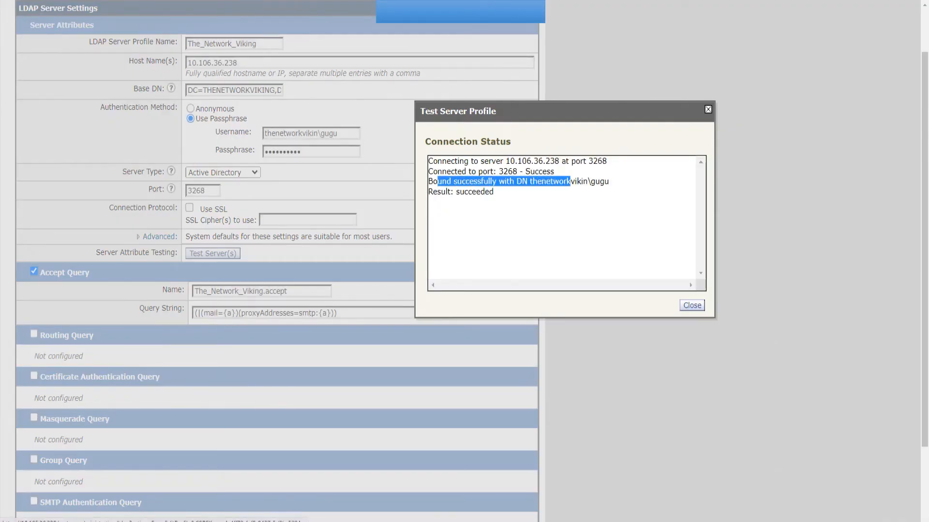
click(708, 109)
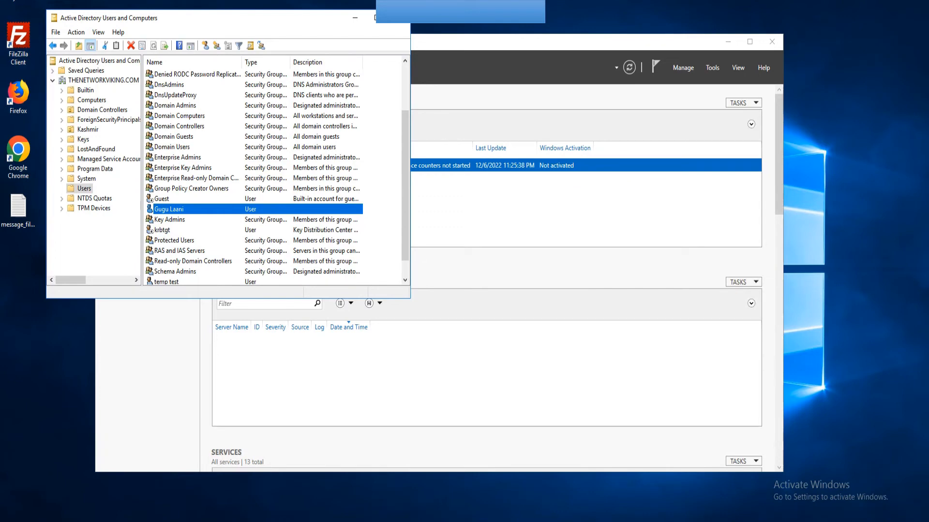
Bring the test-mail sender on screen and set its recipient to the new user's e-mail address.
scroll(277, 178, down, 1)
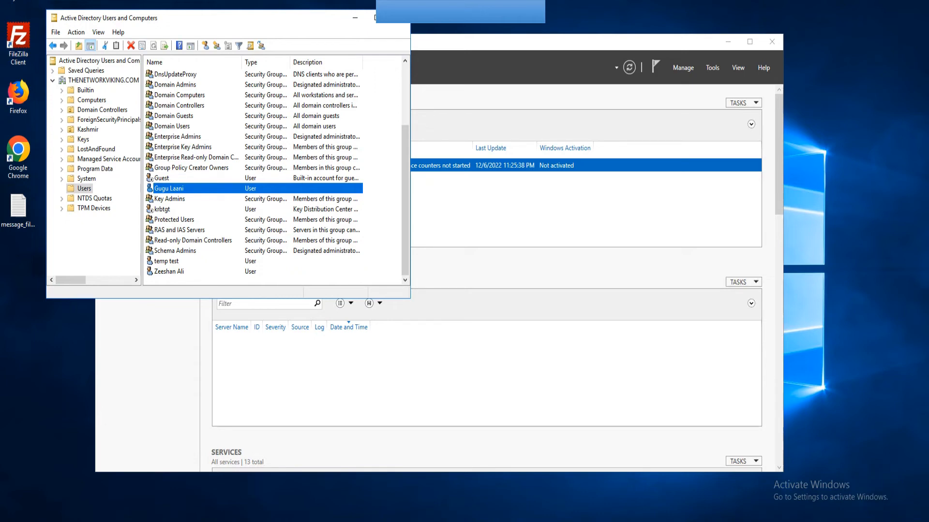
drag(928, 23, 542, 107)
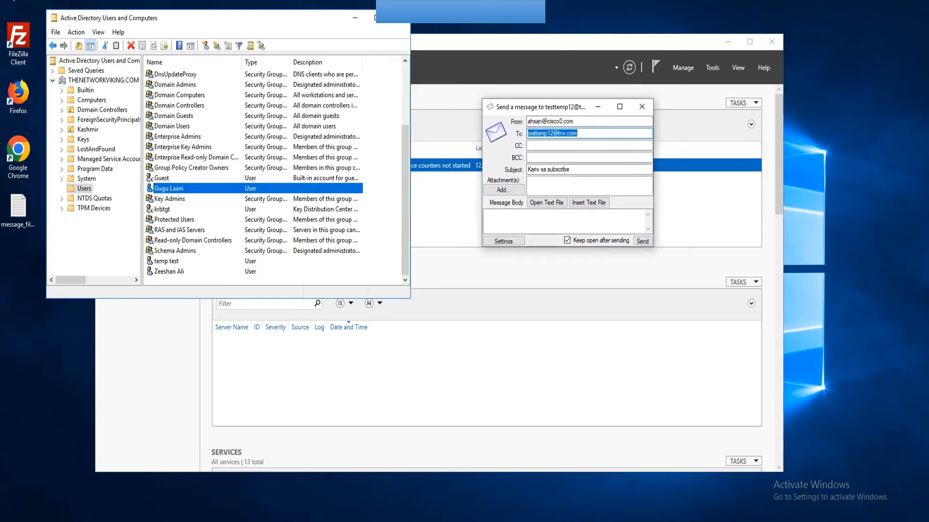
click(578, 134)
key(shift+Home)
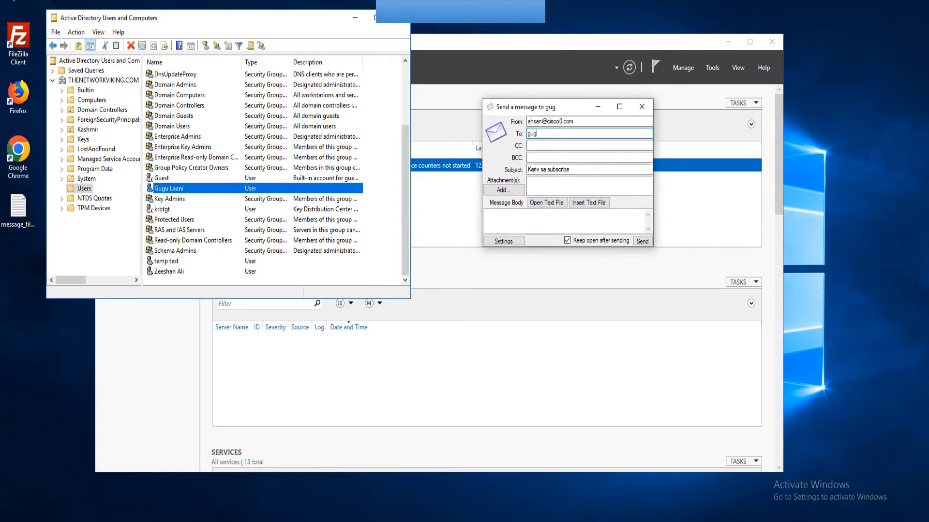
drag(577, 170, 525, 169)
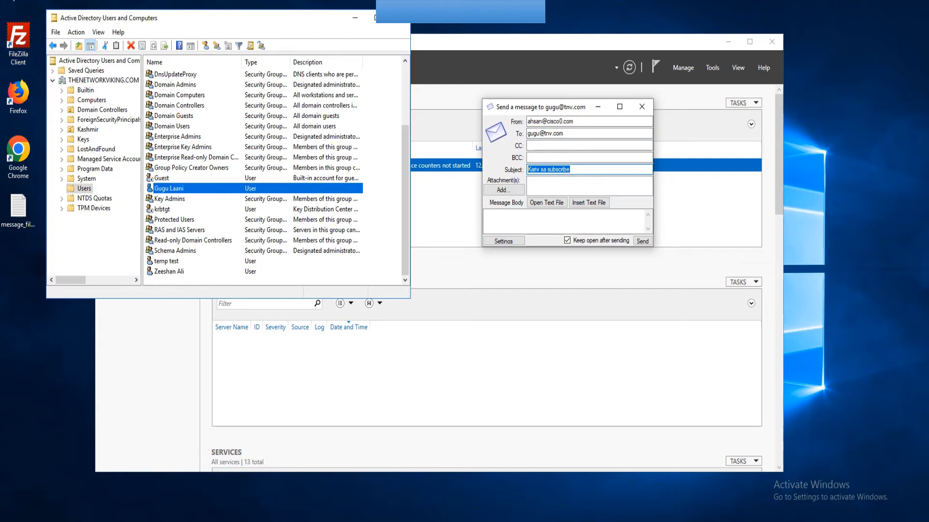
click(573, 170)
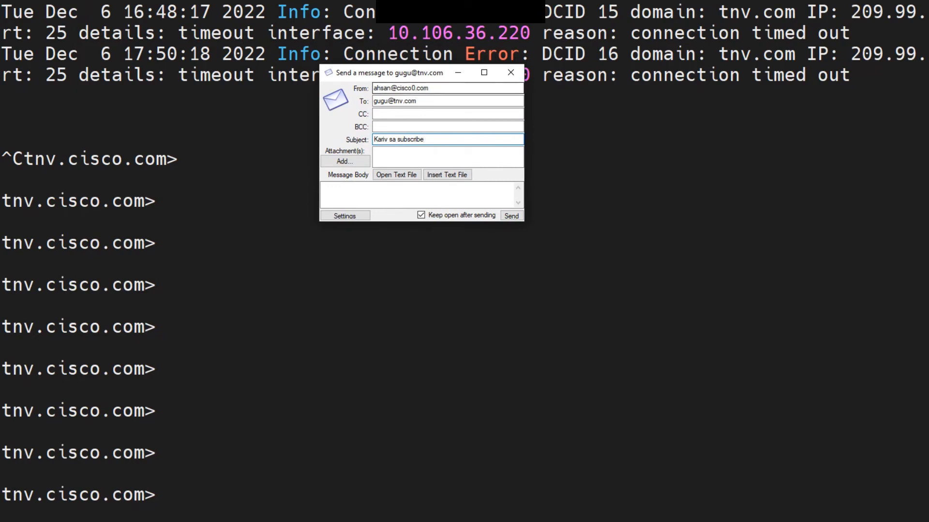
In the CLI, list the available commands beginning with ldap.
drag(431, 88, 374, 101)
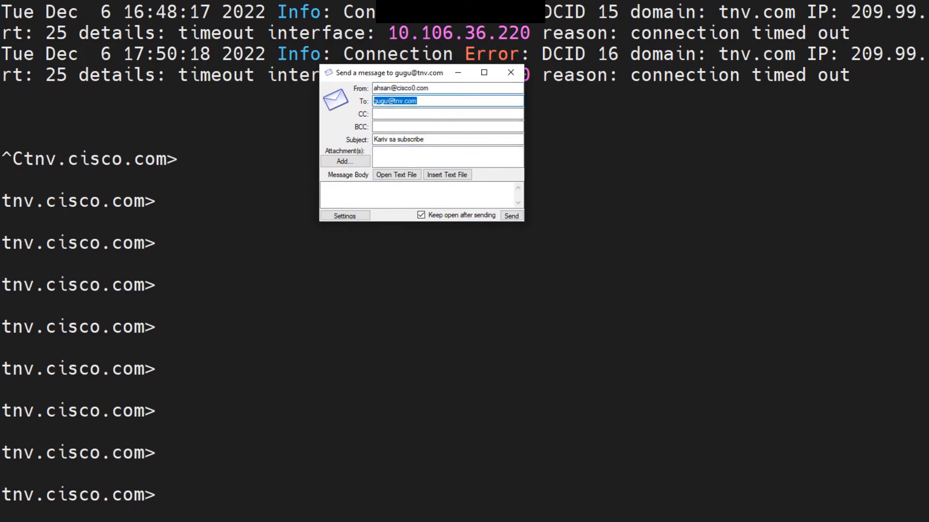
drag(425, 139, 374, 139)
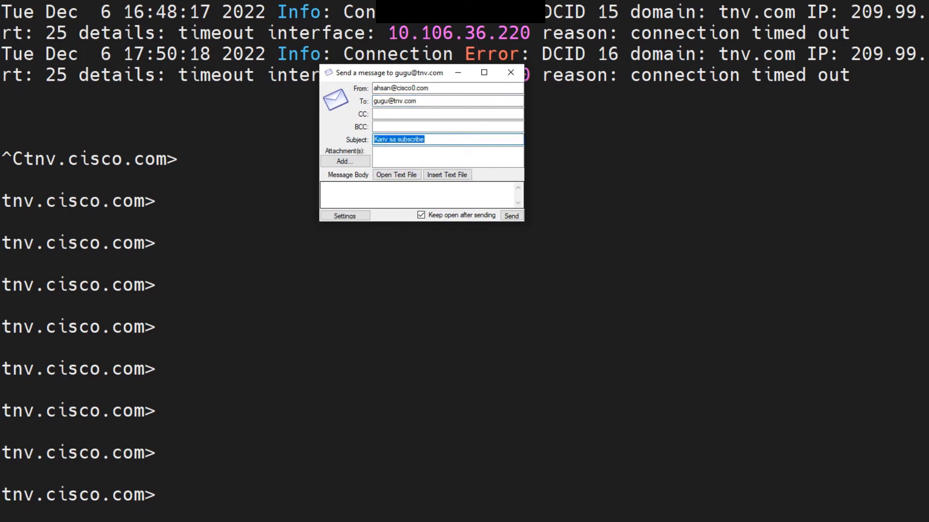
click(316, 227)
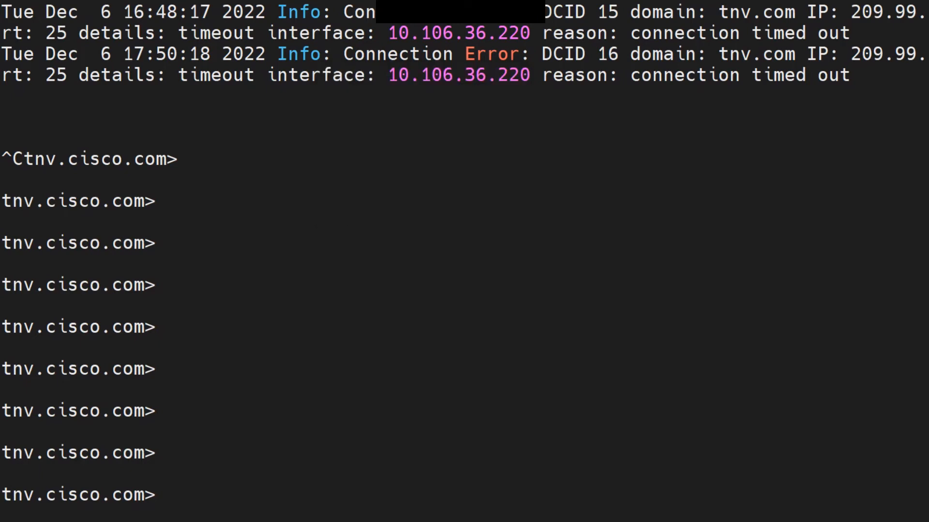
text(l )
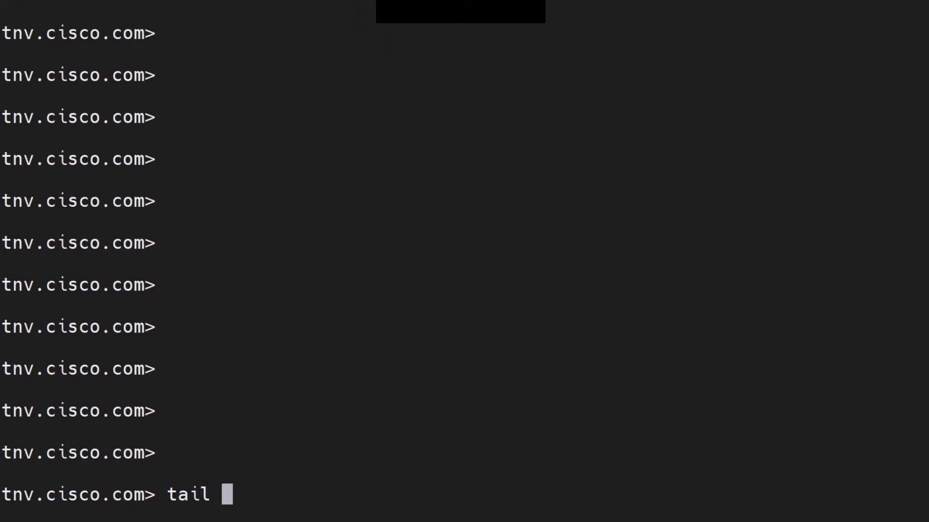
text(mail_logs)
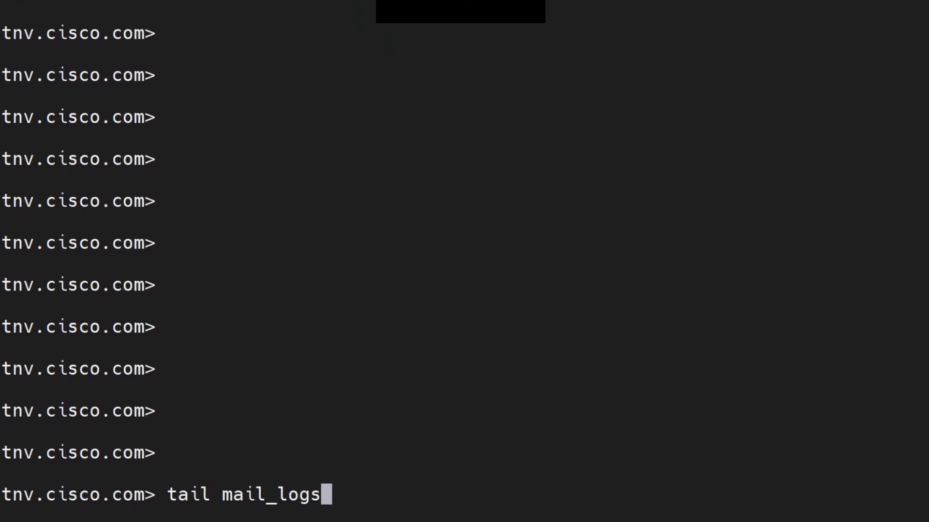
key(BackSpace)
key(BackSpace)
key(BackSpace)
key(BackSpace)
key(BackSpace)
key(BackSpace)
key(BackSpace)
key(BackSpace)
key(BackSpace)
key(BackSpace)
key(BackSpace)
key(BackSpace)
key(BackSpace)
key(BackSpace)
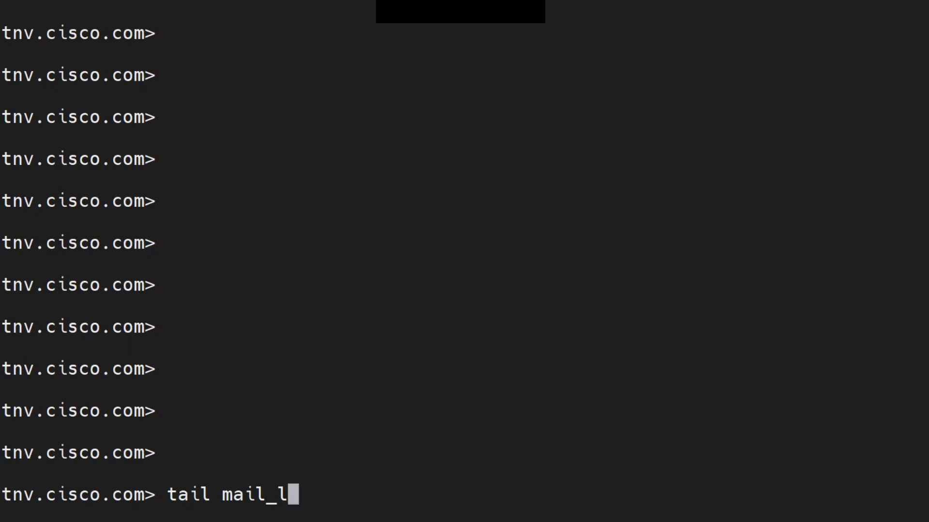
text(ldap)
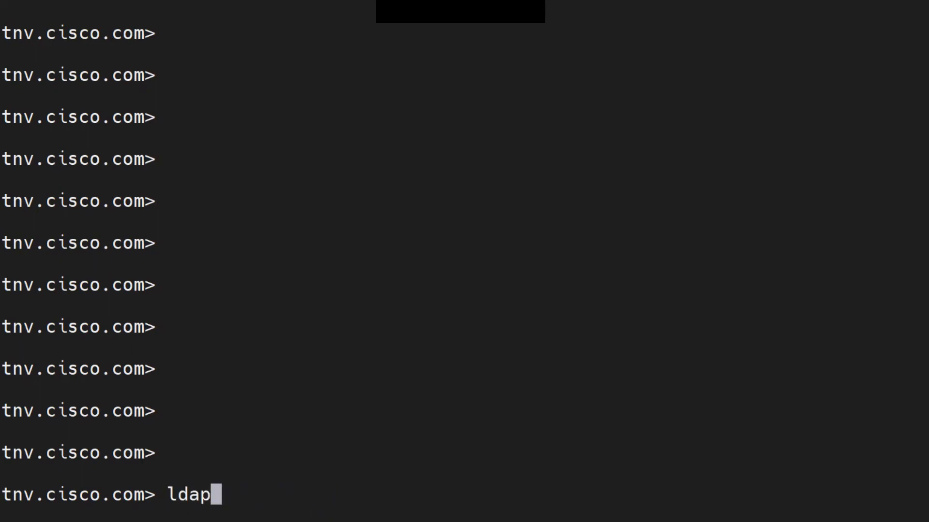
key(Tab)
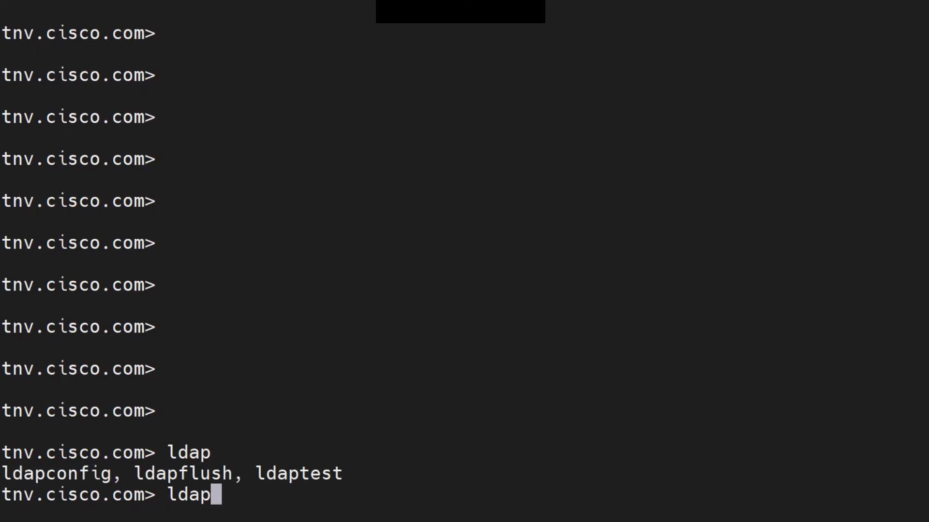
Run ldapconfig to confirm The_Network_Viking server, then start tail mail_logs.
drag(135, 474, 343, 474)
click(343, 474)
text(config)
key(Return)
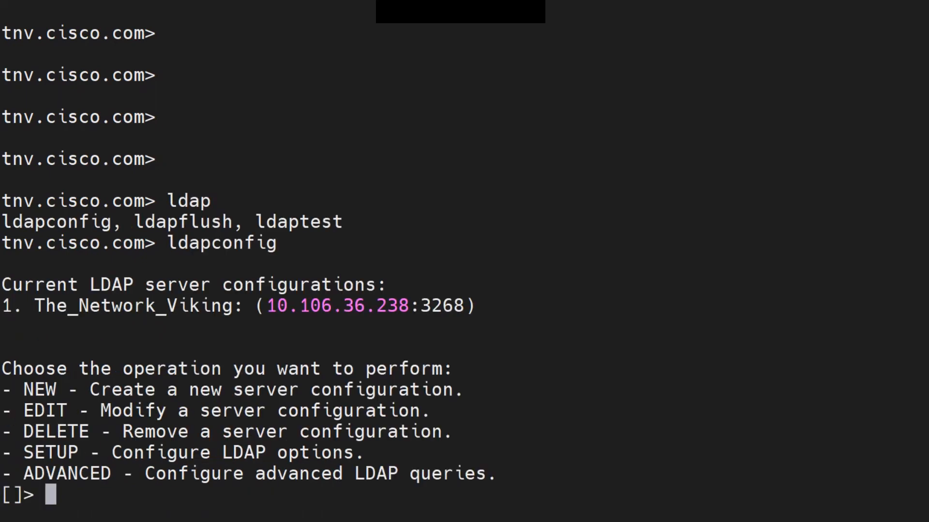
drag(23, 305, 464, 305)
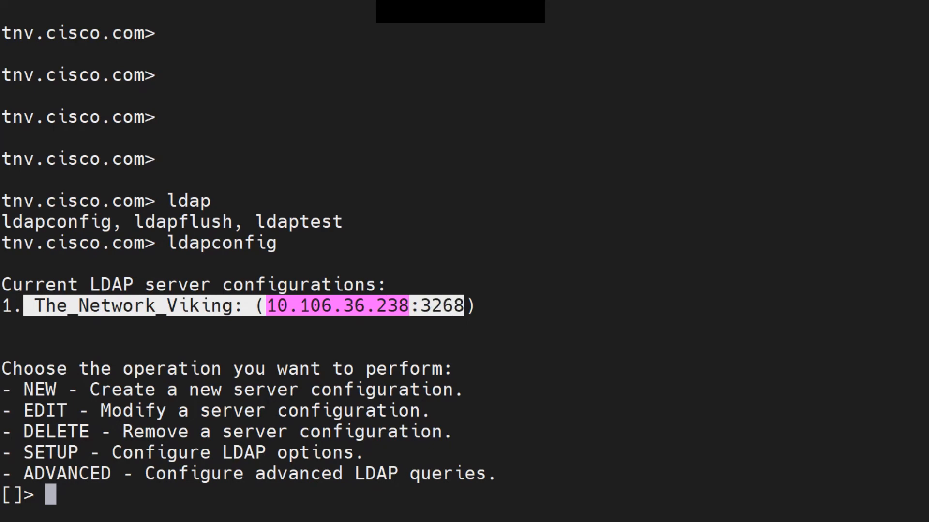
key(Return)
key(Return)
key(Return)
key(Return)
key(Return)
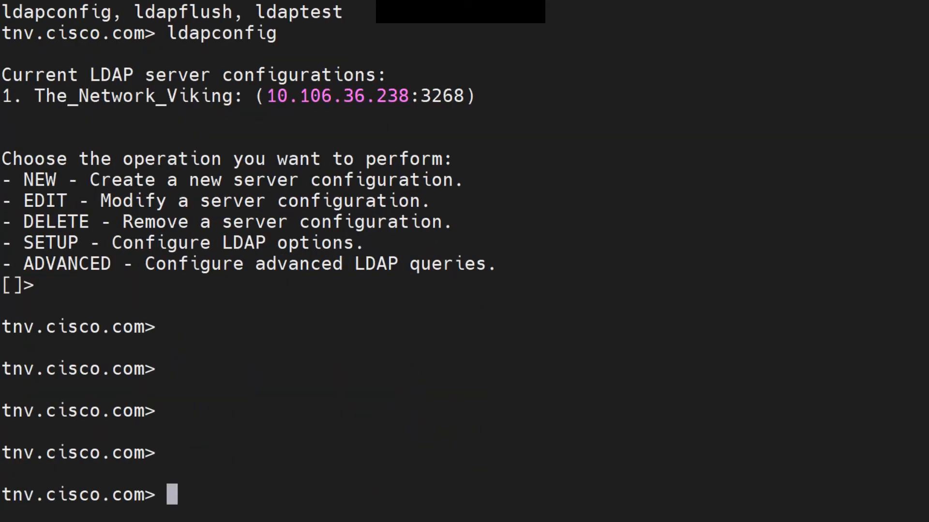
text(tail mail_log)
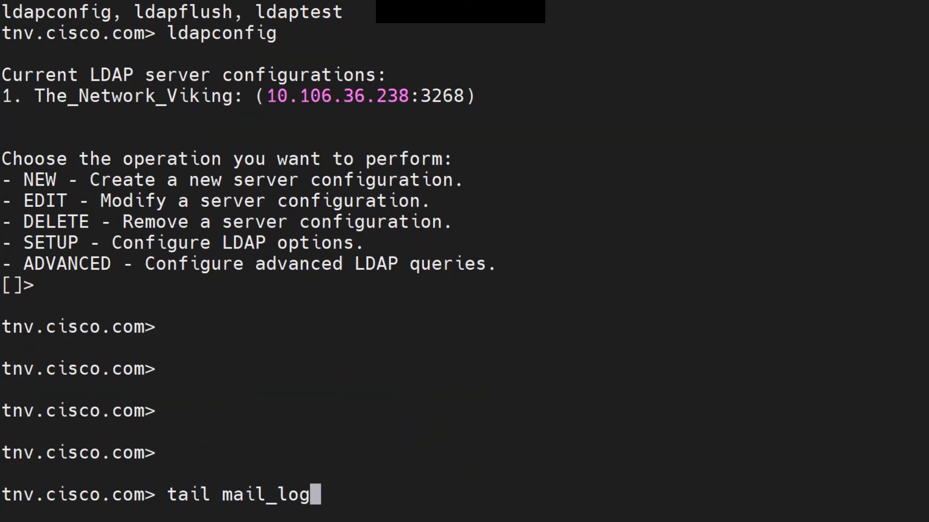
text(s)
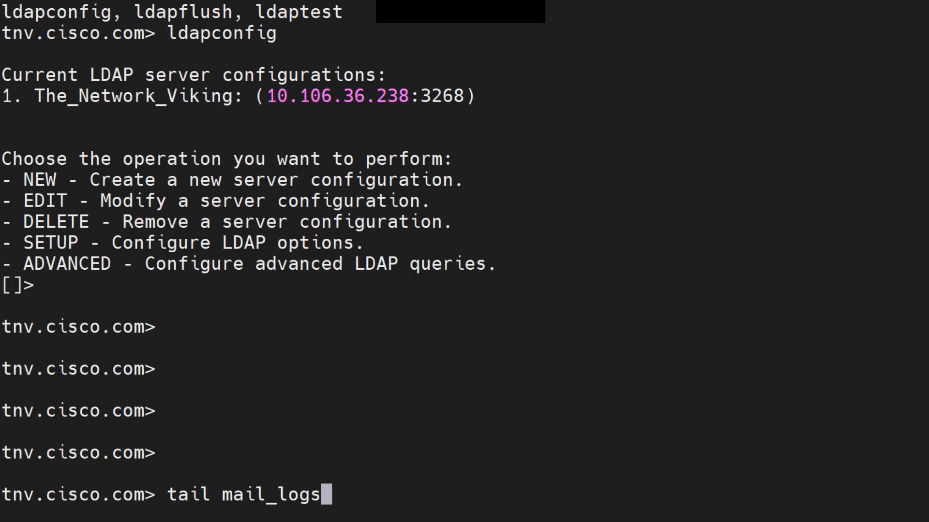
key(Return)
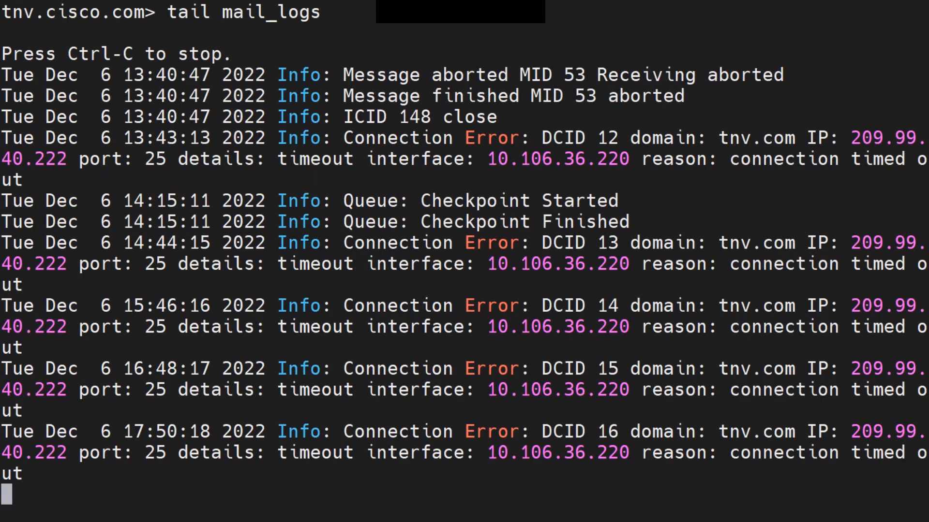
Send the test message to the unlisted recipient and check the sender's mail server settings.
key(Return)
key(Return)
key(Return)
key(Return)
key(Return)
key(Return)
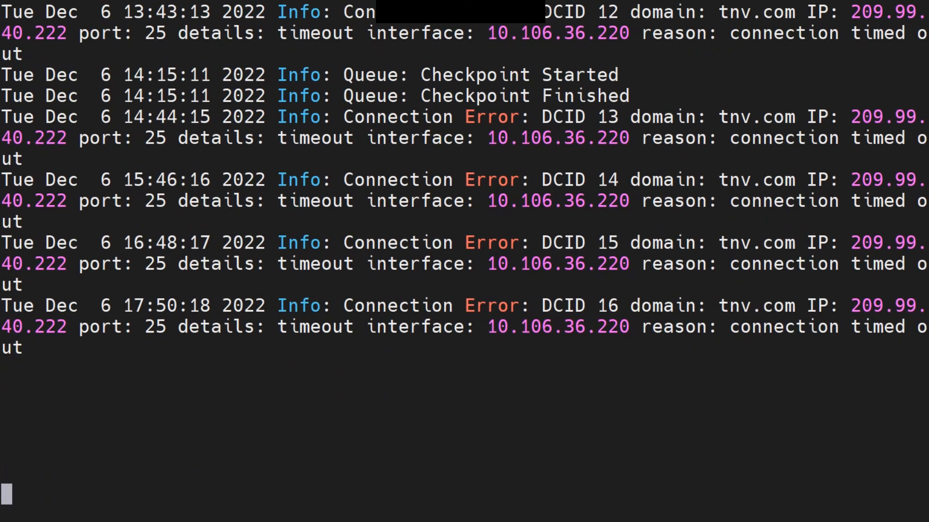
key(alt+Tab)
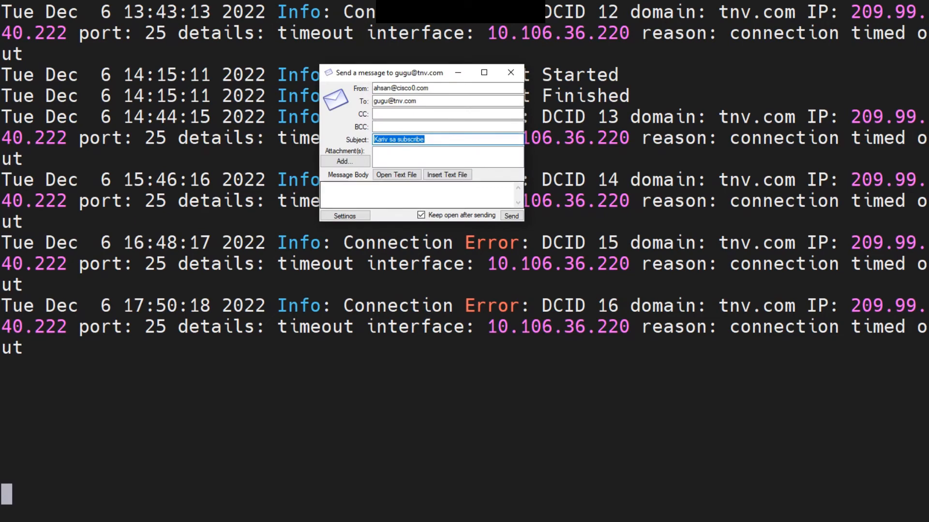
click(511, 216)
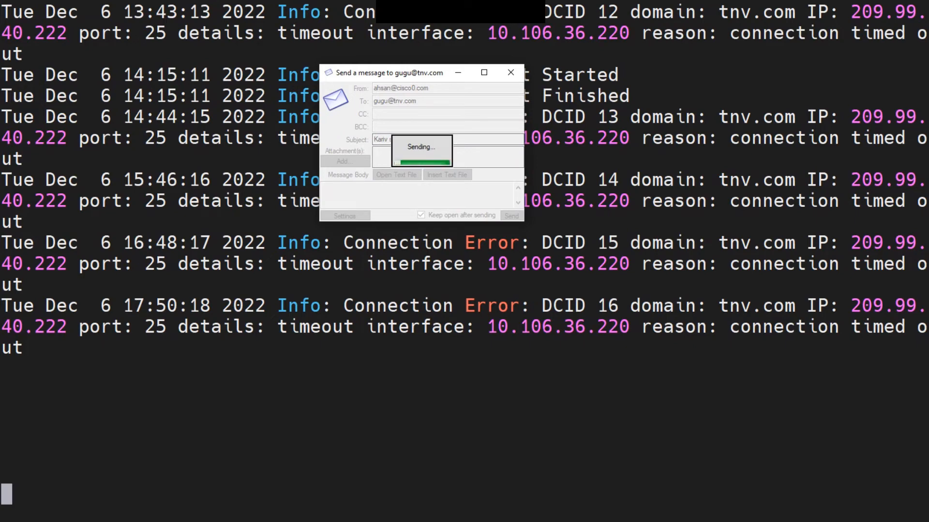
drag(390, 73, 117, 31)
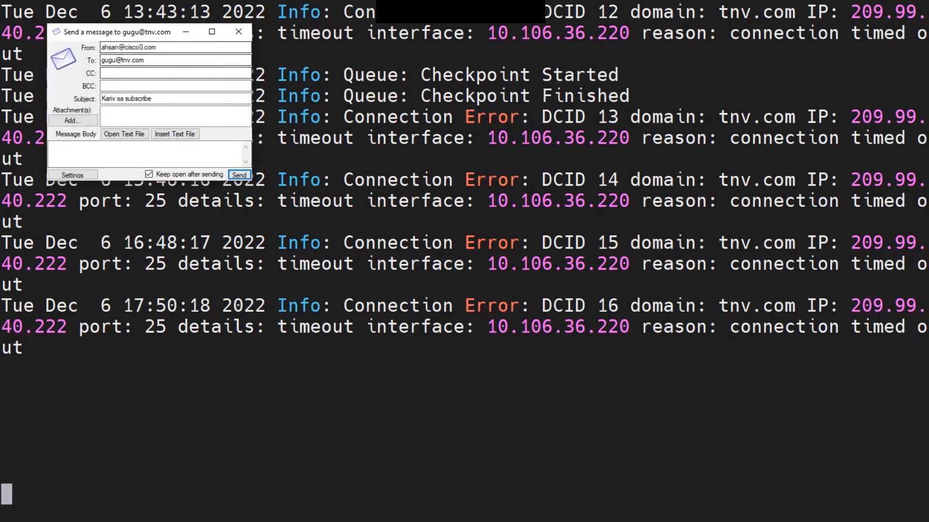
drag(117, 32, 140, 70)
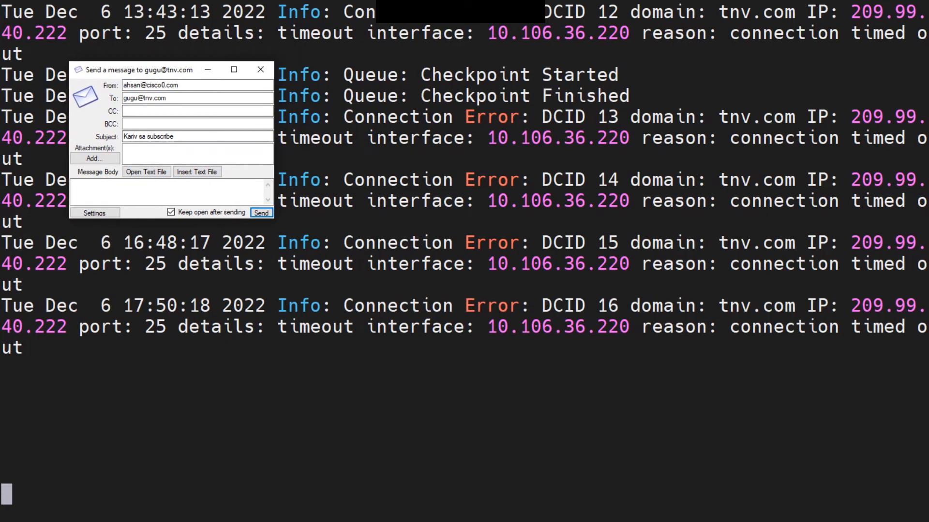
click(95, 213)
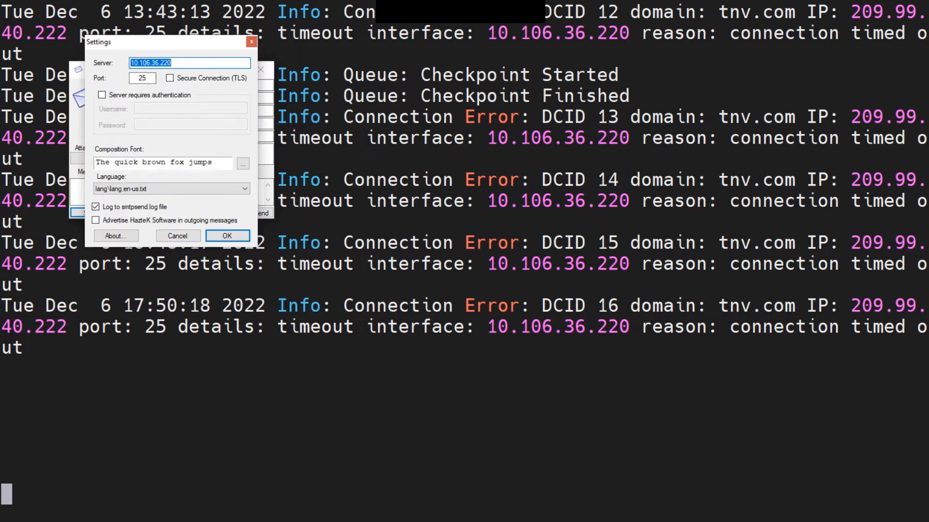
click(251, 41)
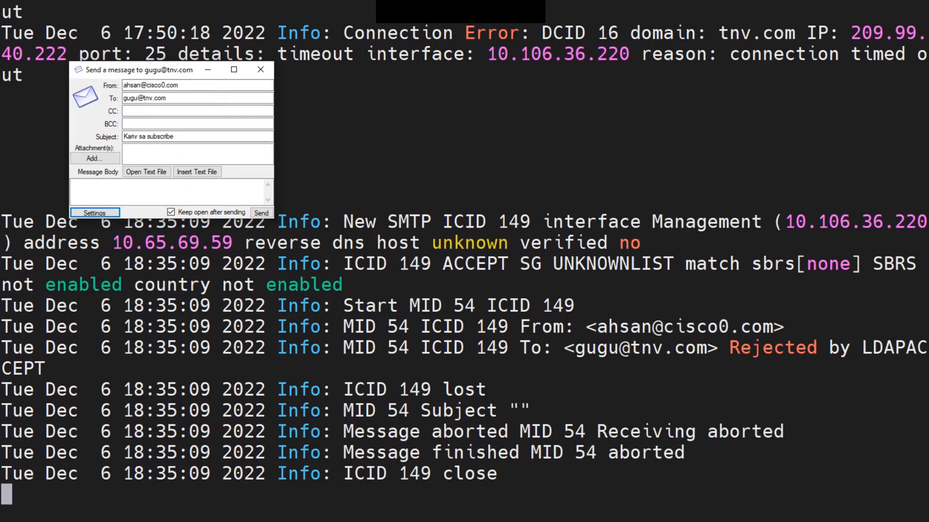
Highlight the mail log line showing the recipient Rejected by LDAPACCEPT.
drag(342, 348, 928, 347)
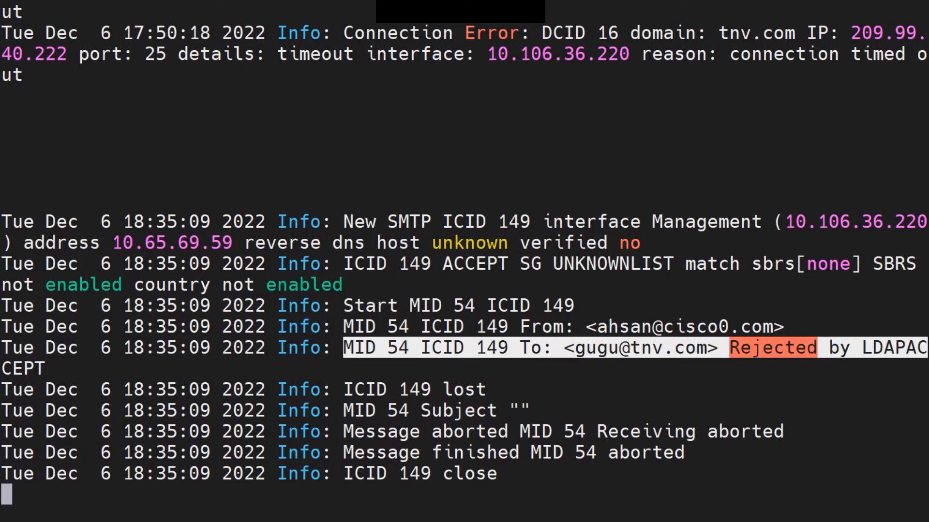
click(919, 350)
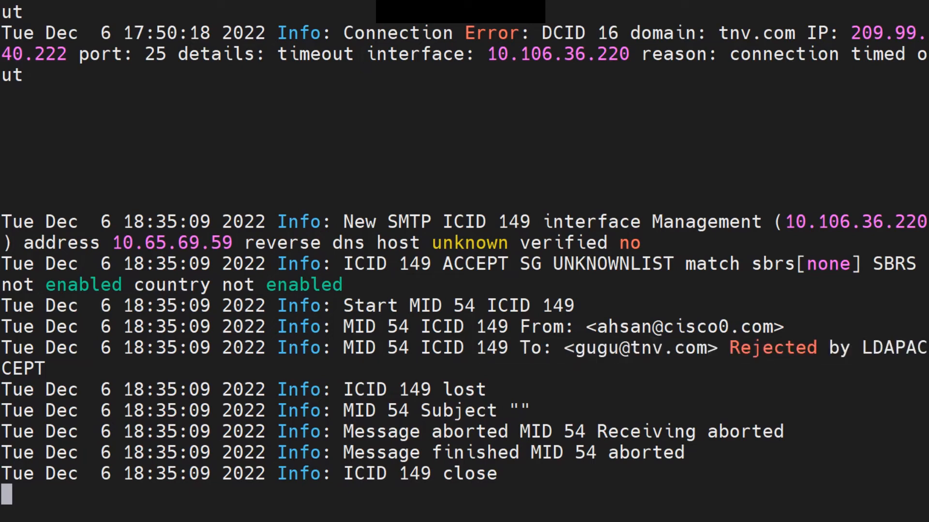
drag(574, 347, 707, 347)
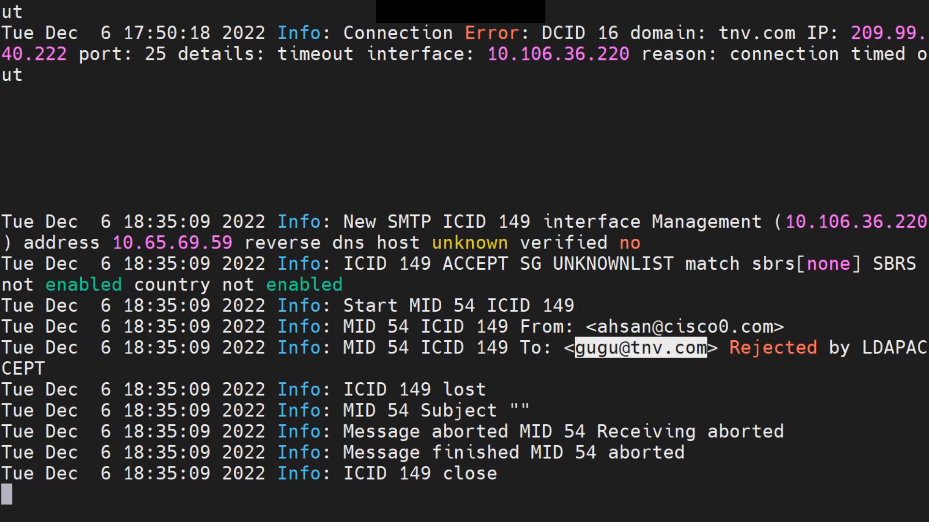
click(707, 348)
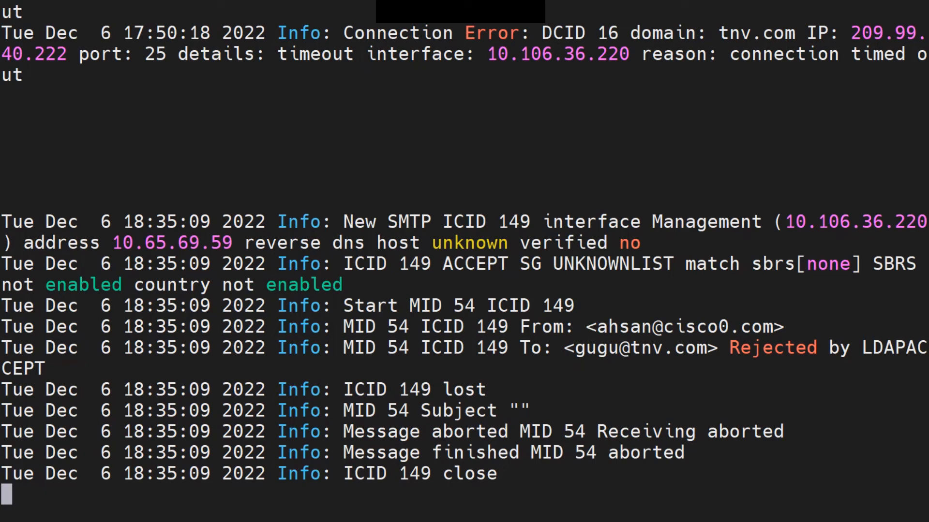
drag(575, 348, 707, 348)
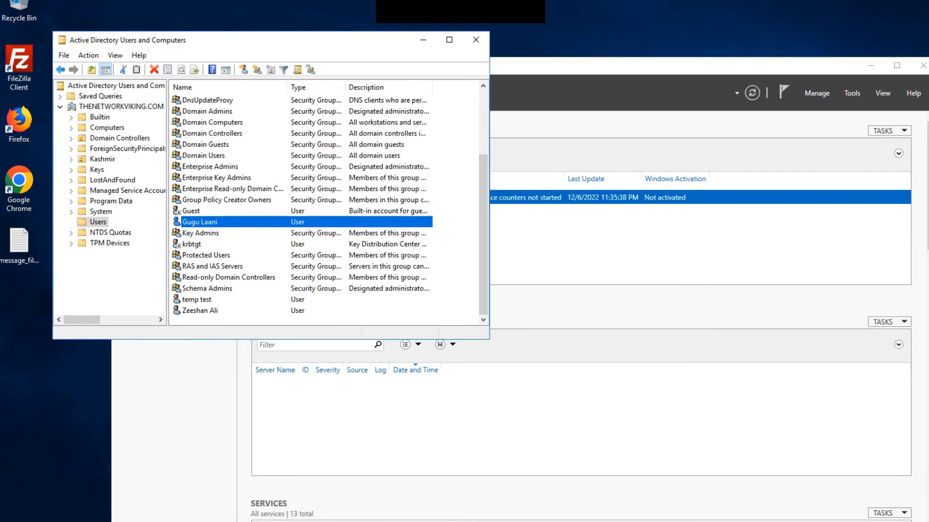
Open Properties for the newly created user account in the Users container.
right_click(192, 222)
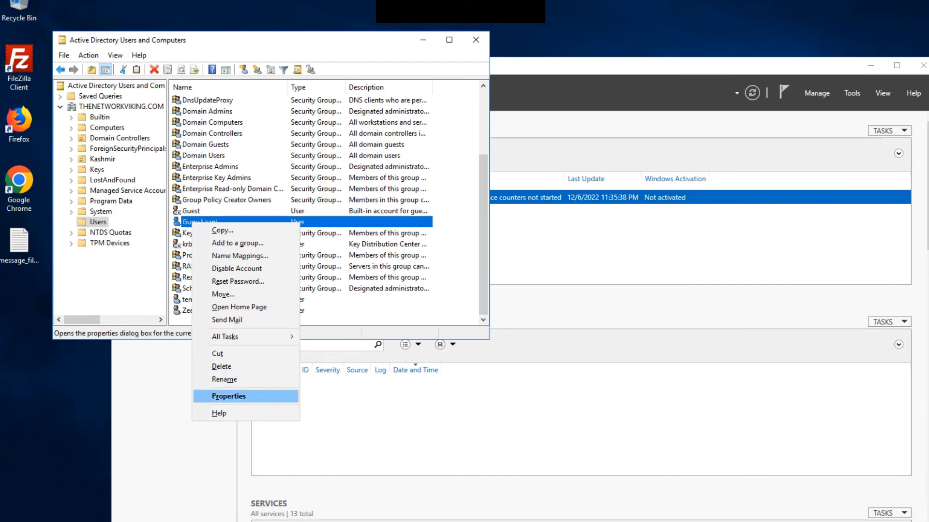
key(Return)
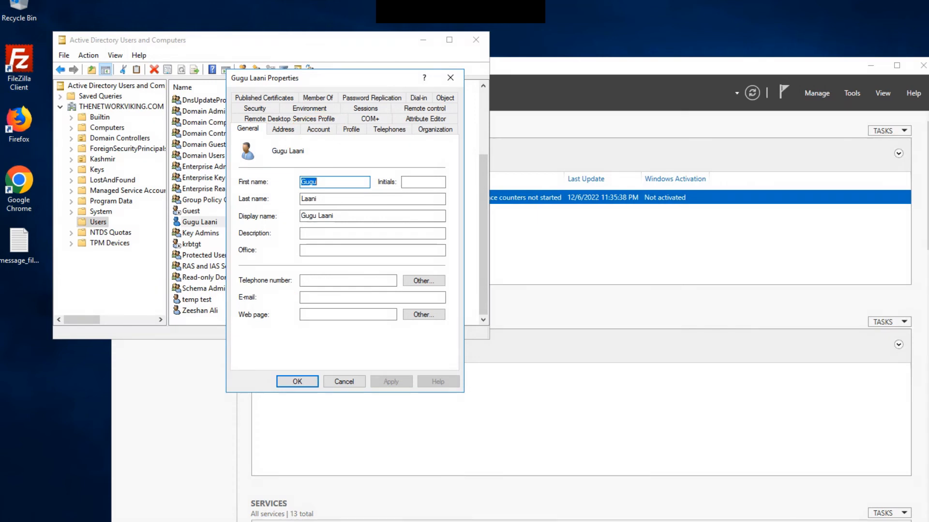
Check the user logon name and pre-Windows 2000 logon name on the Account tab.
click(318, 129)
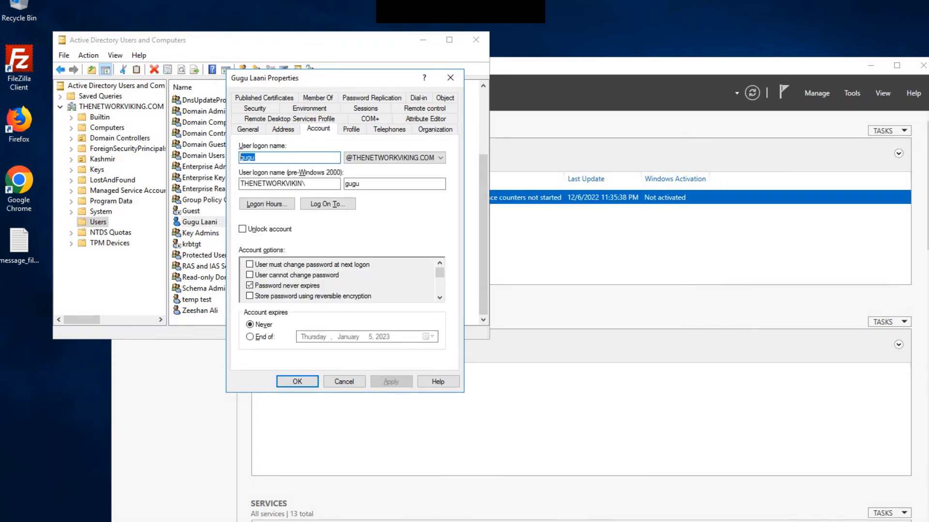
click(255, 158)
drag(361, 183, 343, 184)
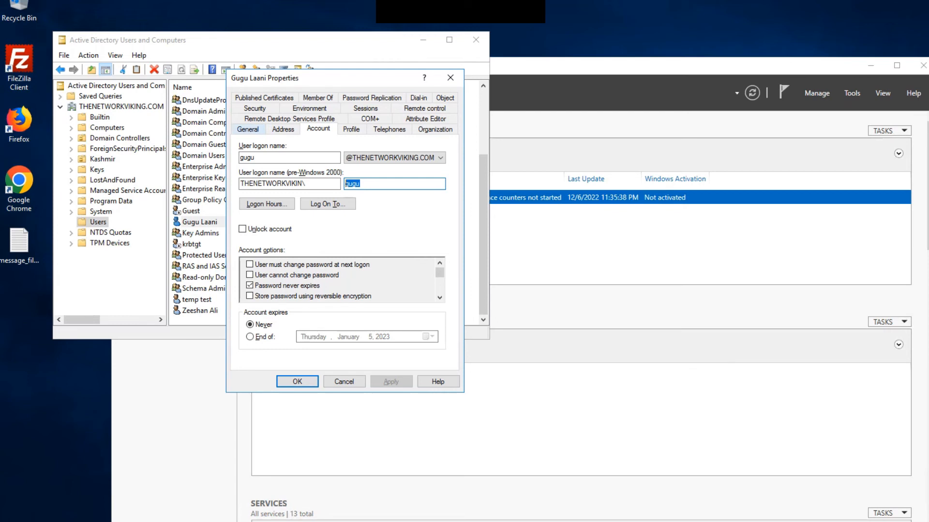
Enter the test user's e-mail address in the General tab E-mail field and save it.
click(248, 129)
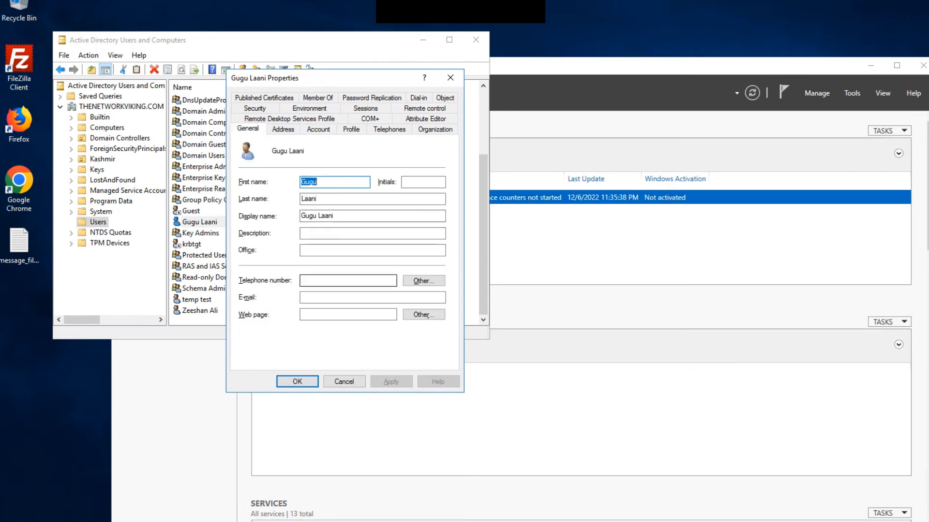
click(347, 298)
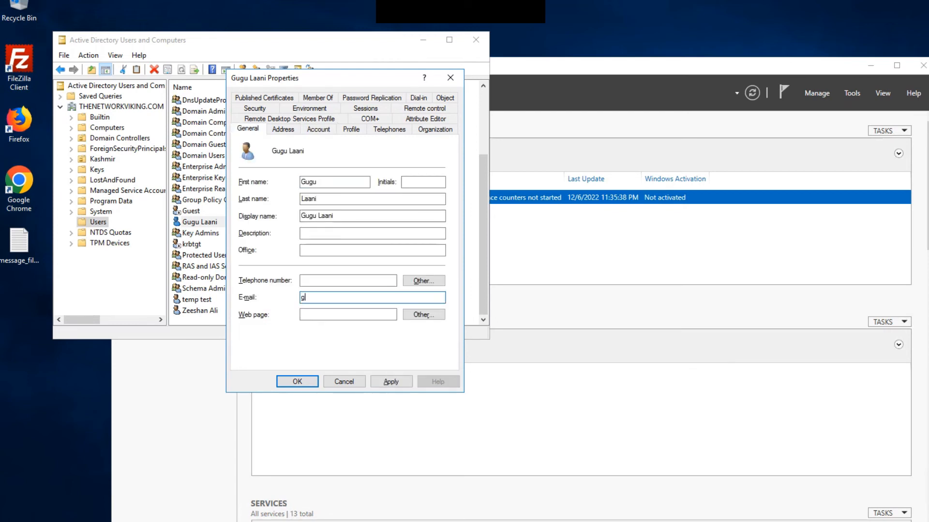
click(391, 381)
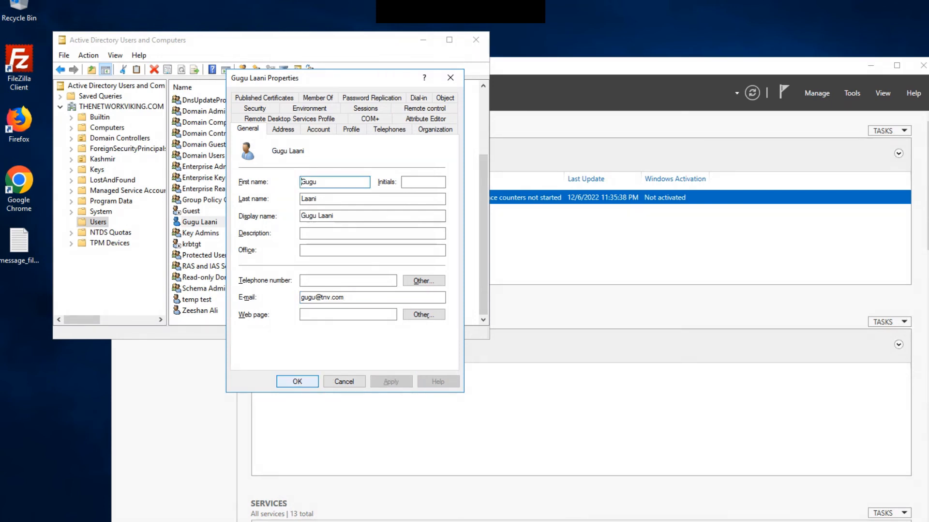
click(297, 381)
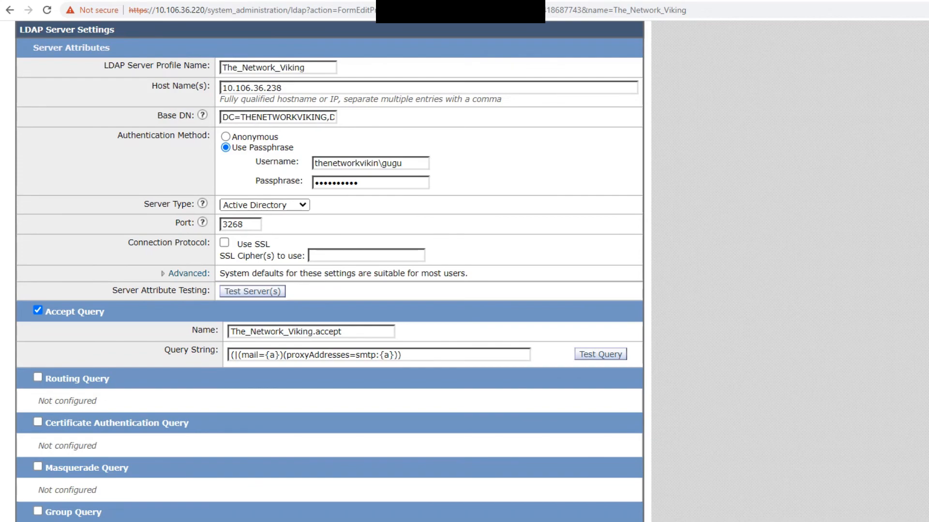
Test the Accept Query with the user's address as Envelope Recipient and confirm it passes.
scroll(330, 270, left, 1)
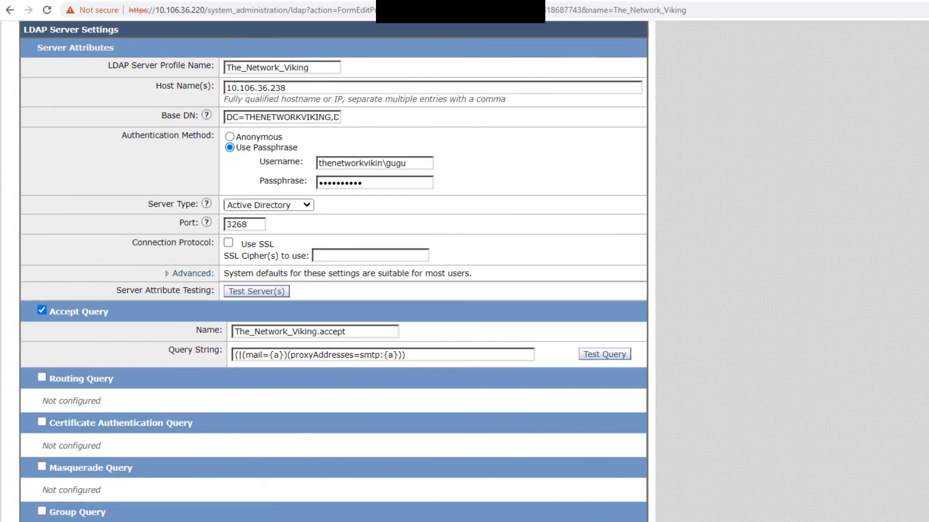
click(604, 354)
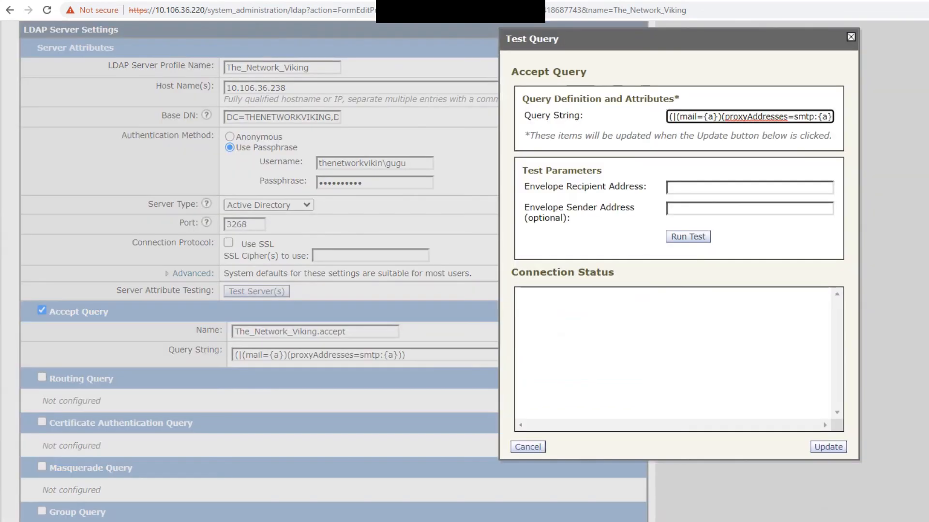
click(749, 187)
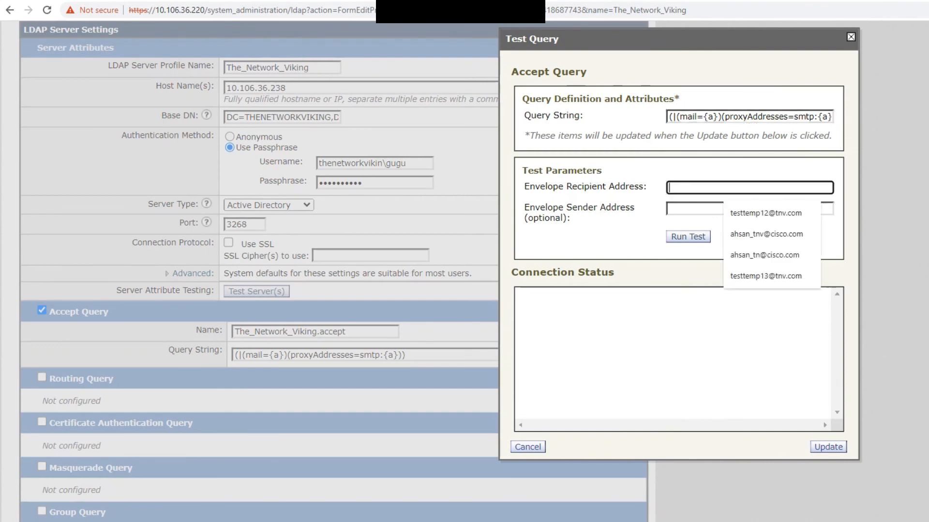
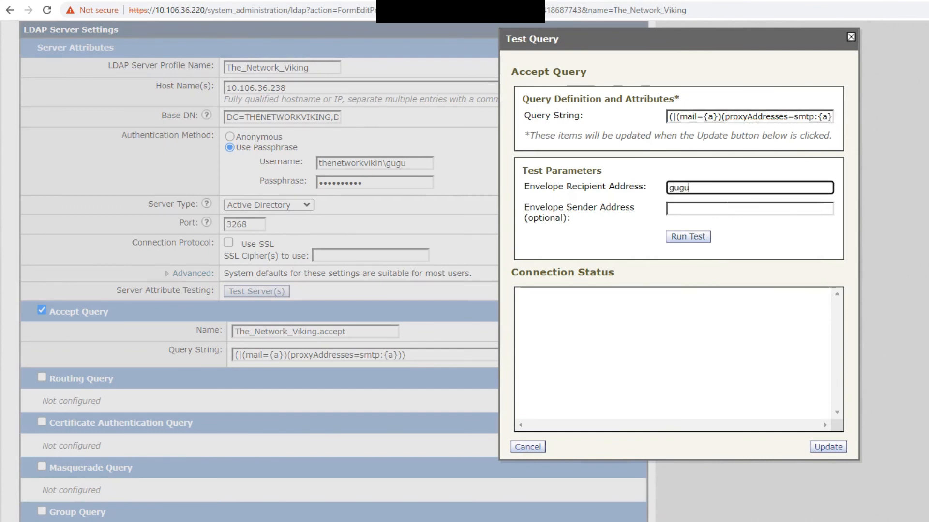
key(Return)
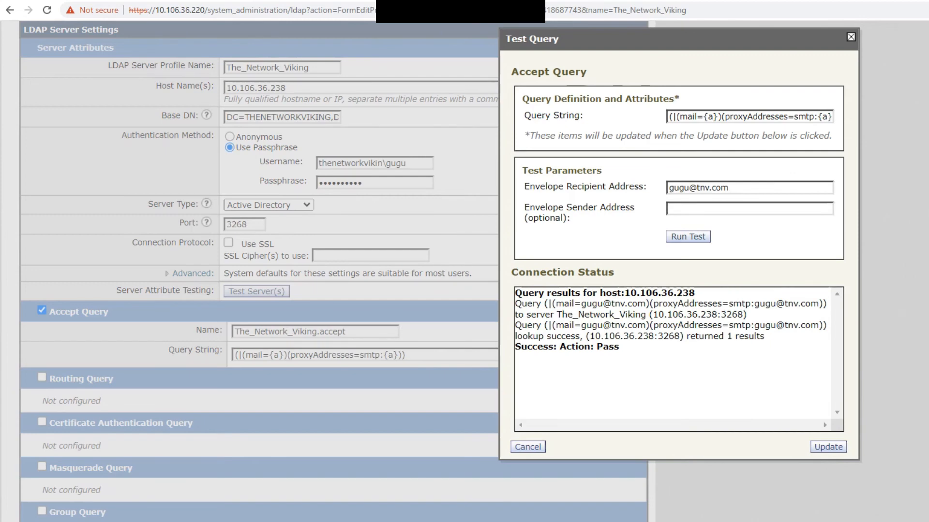
drag(619, 346, 521, 325)
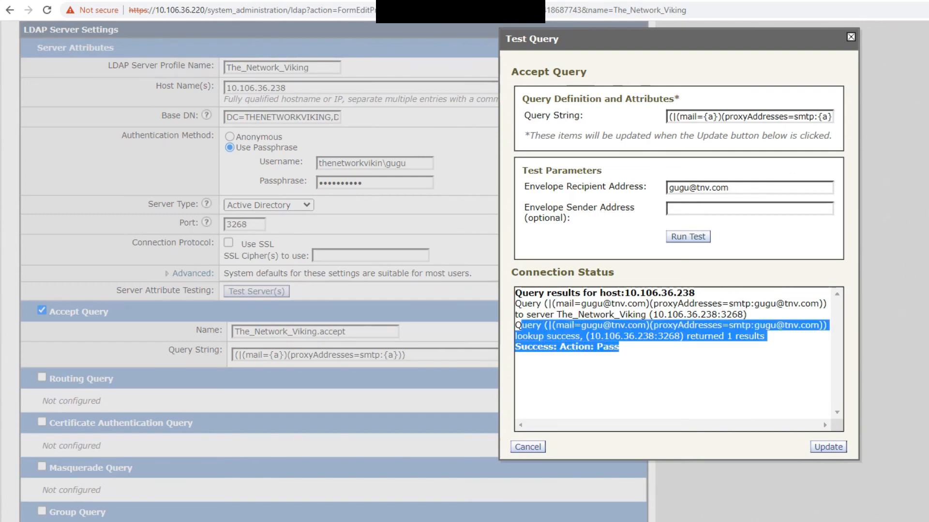
key(Escape)
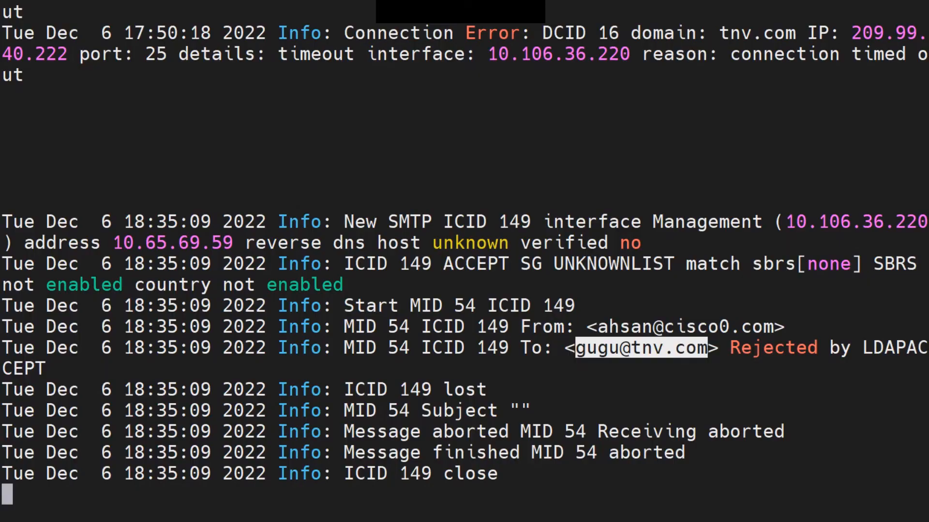
Highlight the earlier LDAPACCEPT rejection entries in the mail log output.
text('')
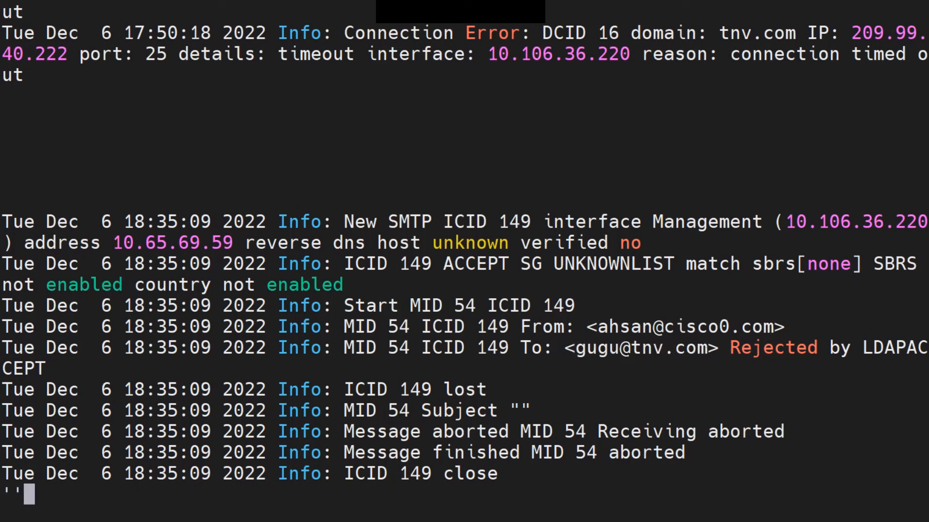
key(BackSpace)
key(Return)
key(Return)
key(Return)
key(Return)
key(Return)
key(Return)
key(Return)
key(Return)
key(Return)
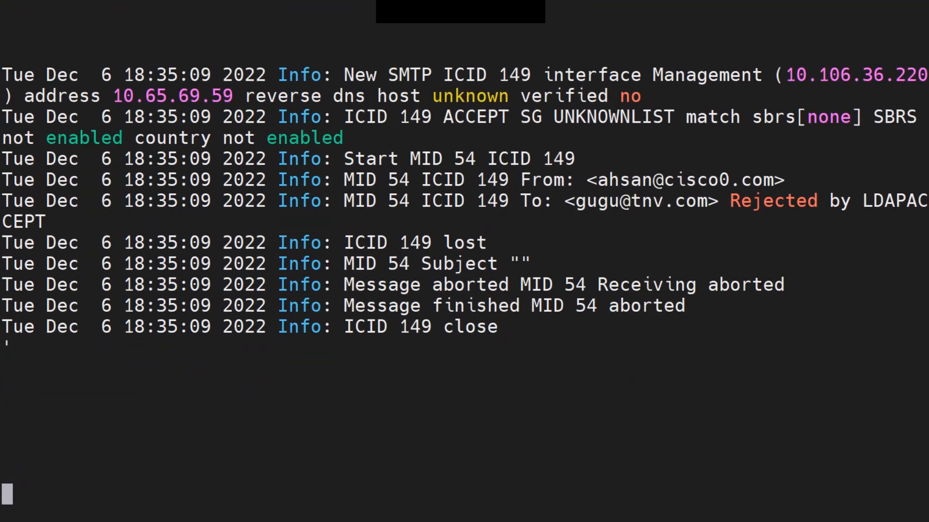
drag(565, 159, 774, 159)
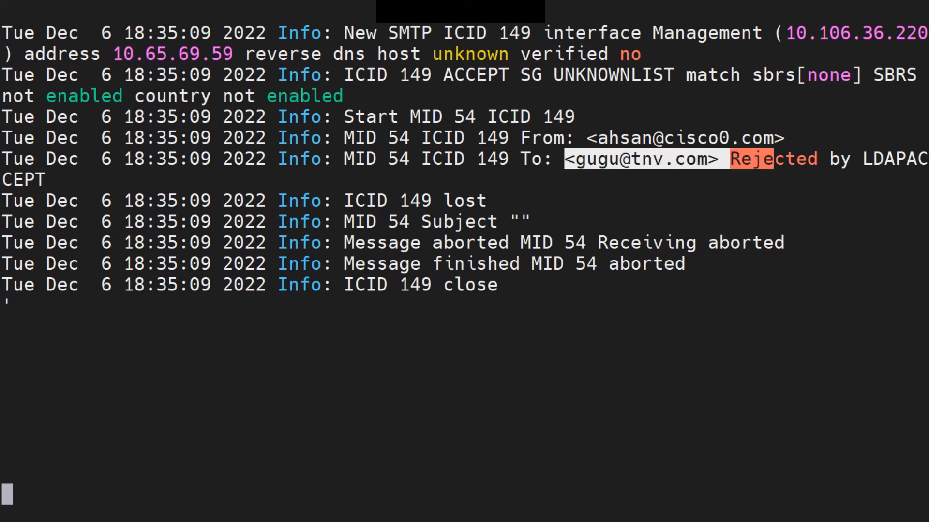
drag(412, 139, 329, 178)
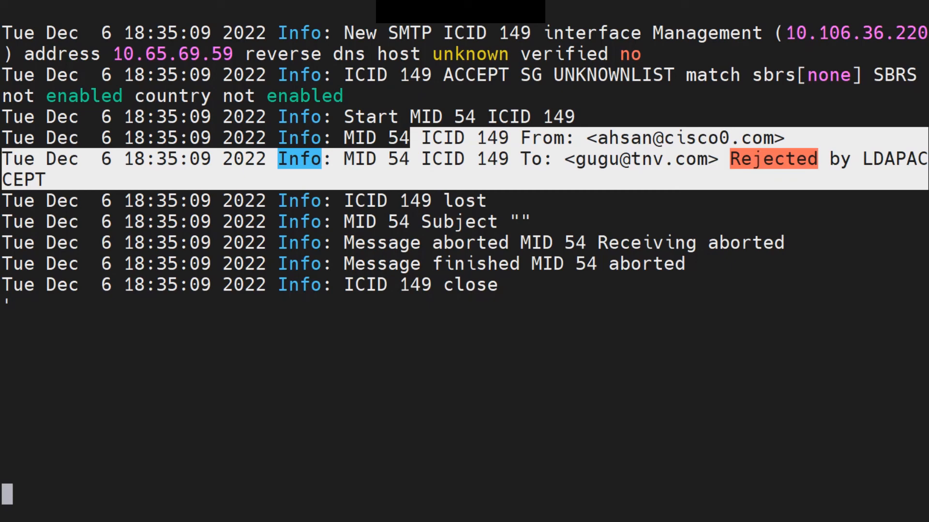
Resend the test message and highlight the new 'Rejected by LDAPACCEPT' reason on the To: line.
key(alt+Tab)
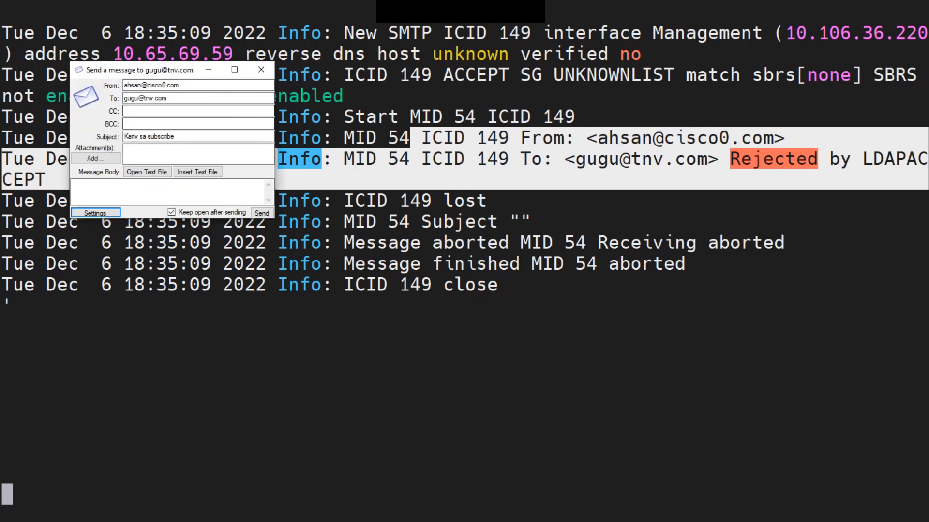
drag(155, 70, 213, 97)
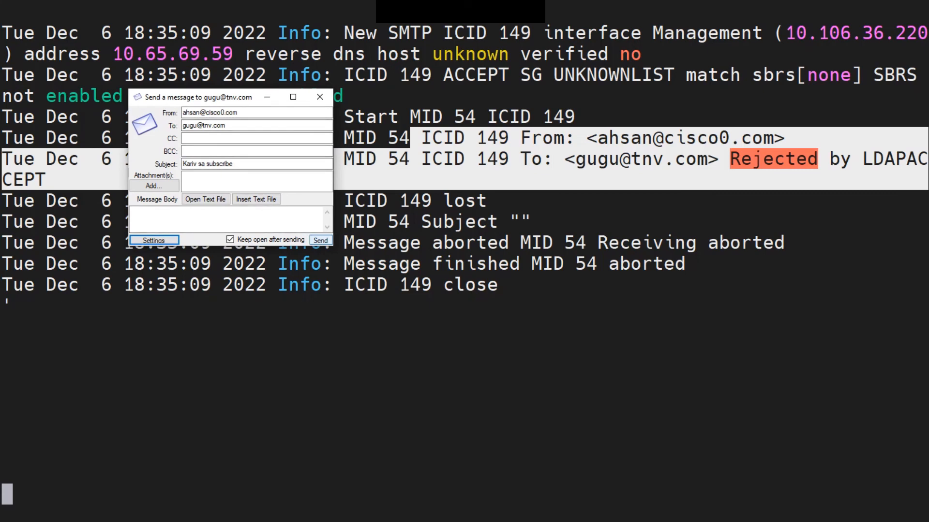
click(320, 240)
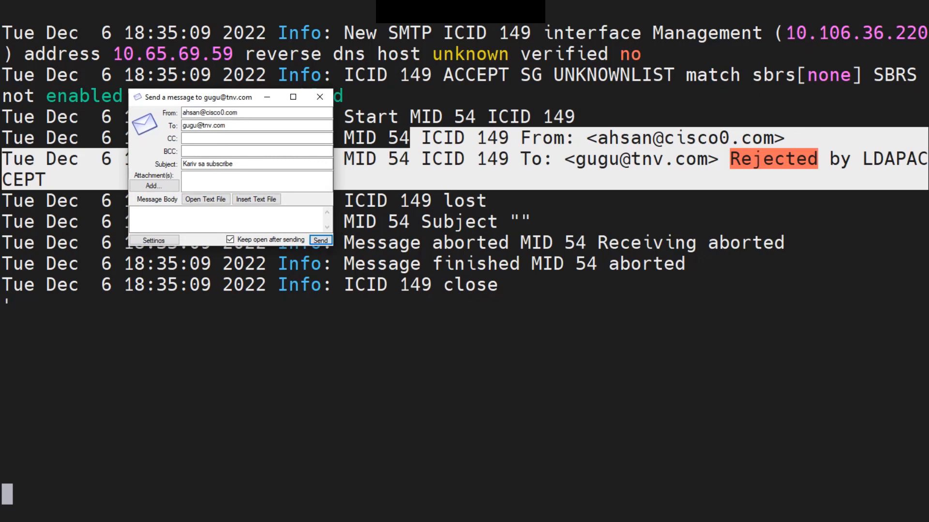
click(415, 334)
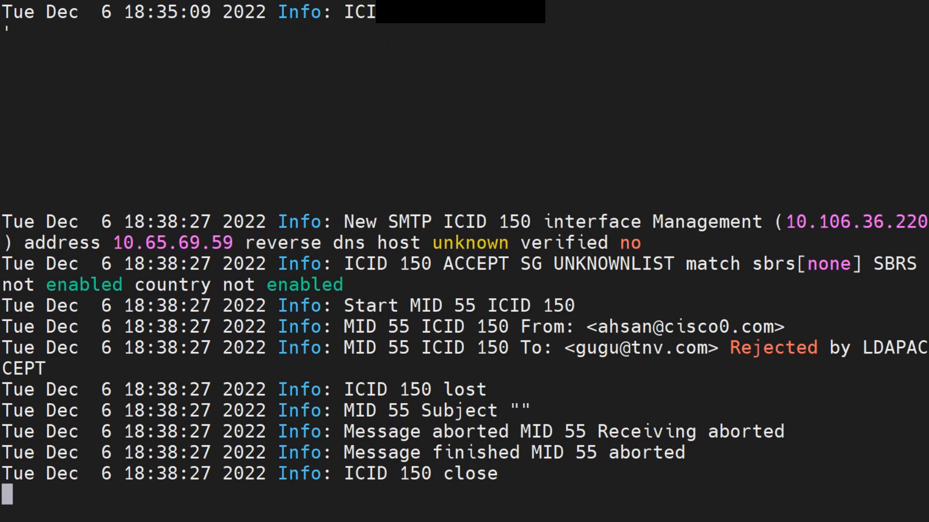
key(Return)
key(Return)
key(Return)
key(Return)
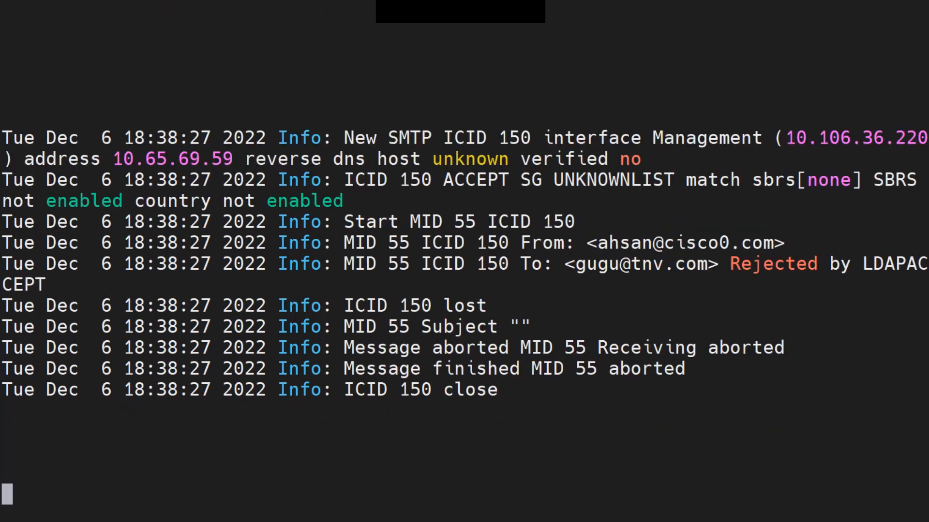
key(alt+Tab)
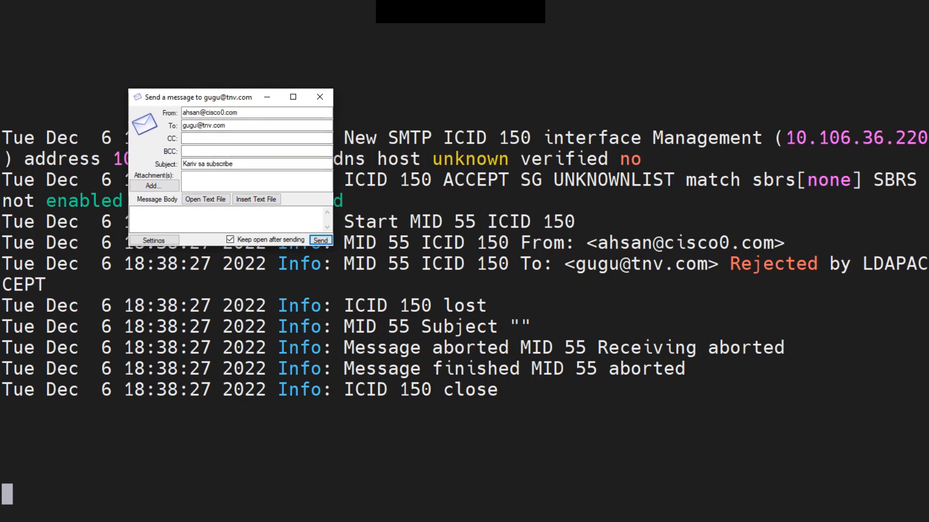
drag(674, 264, 906, 263)
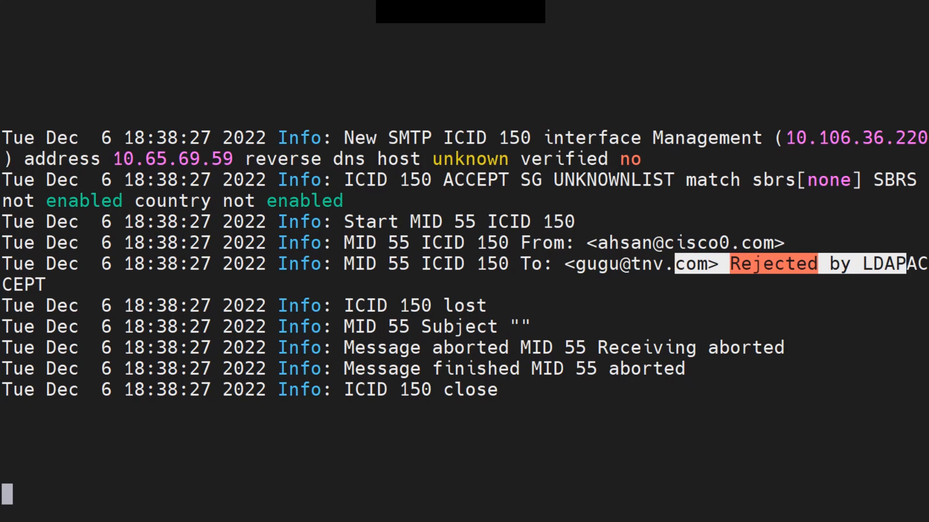
click(905, 264)
drag(719, 264, 851, 264)
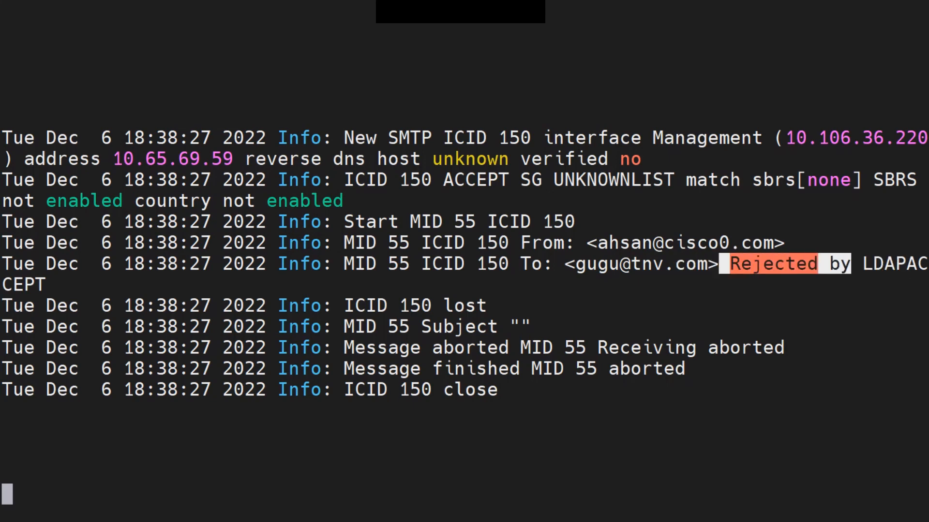
double_click(300, 390)
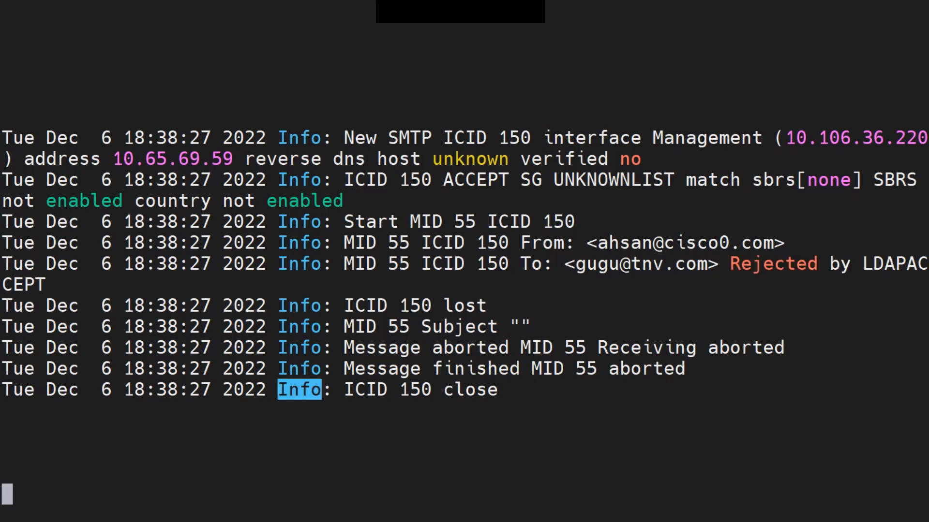
Run ldapflush and answer Y to clear the cached LDAP results.
key(ctrl+c)
key(Return)
key(Return)
text(ldap)
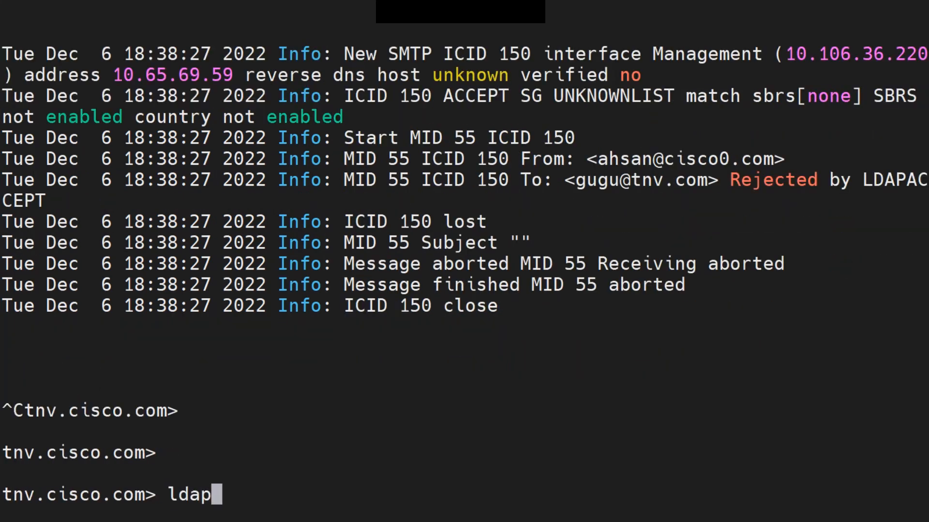
key(Tab)
text(flush)
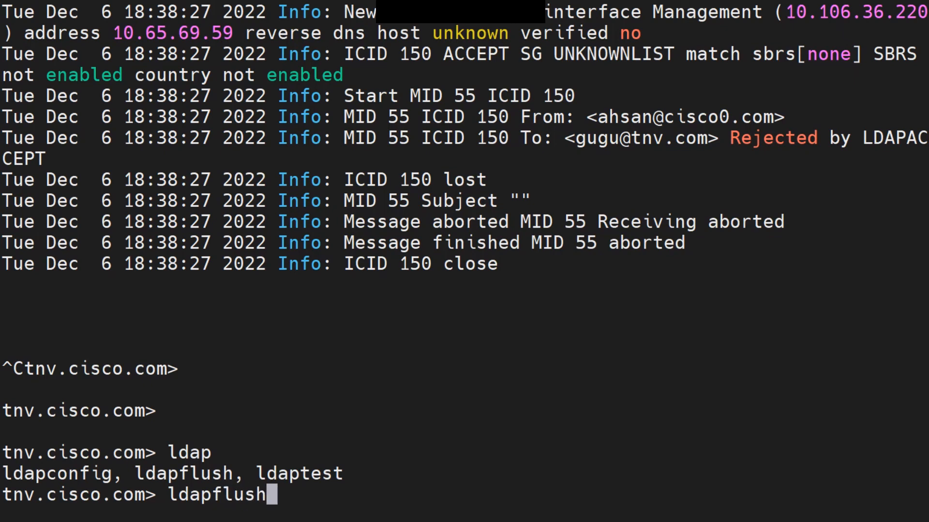
key(Return)
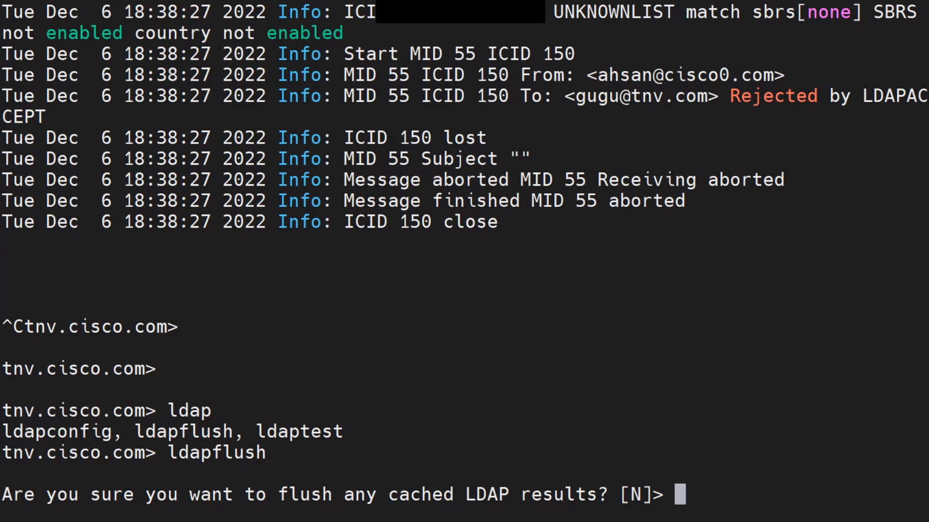
text(Y)
key(Return)
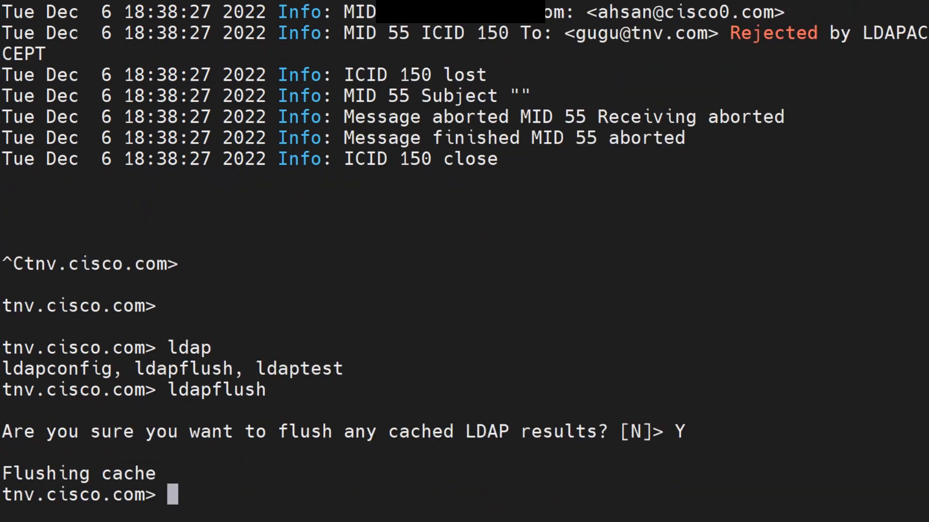
Resume following the mail log with tail mail_logs.
key(Return)
key(Return)
key(Return)
key(Return)
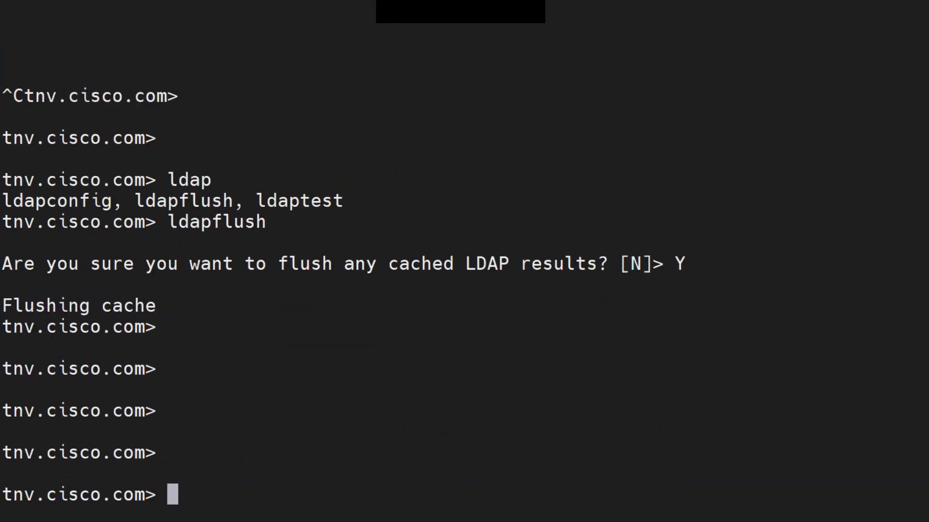
key(Return)
key(Return)
key(Return)
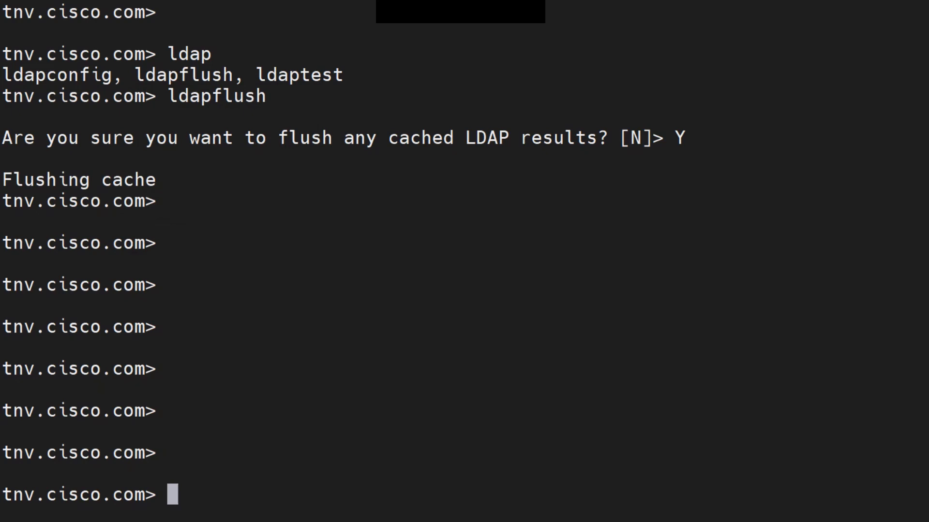
text(tail mail_logs)
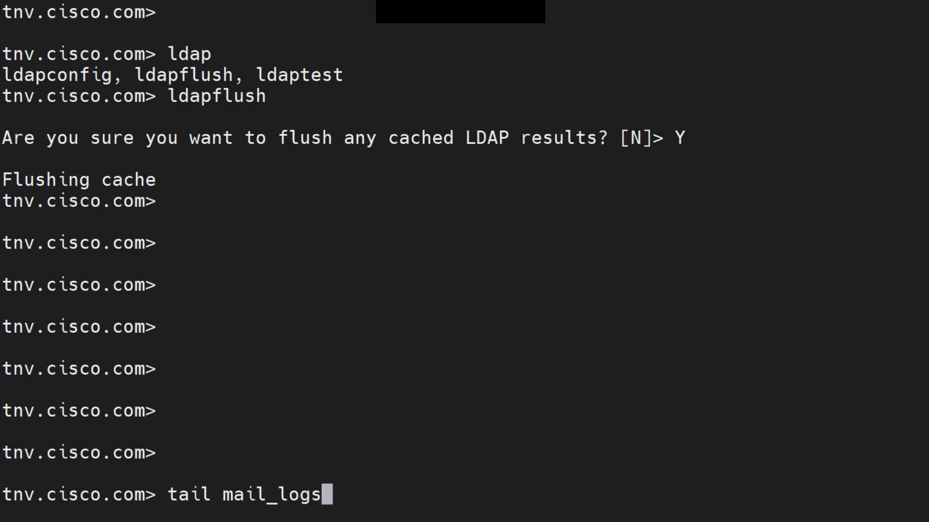
key(Return)
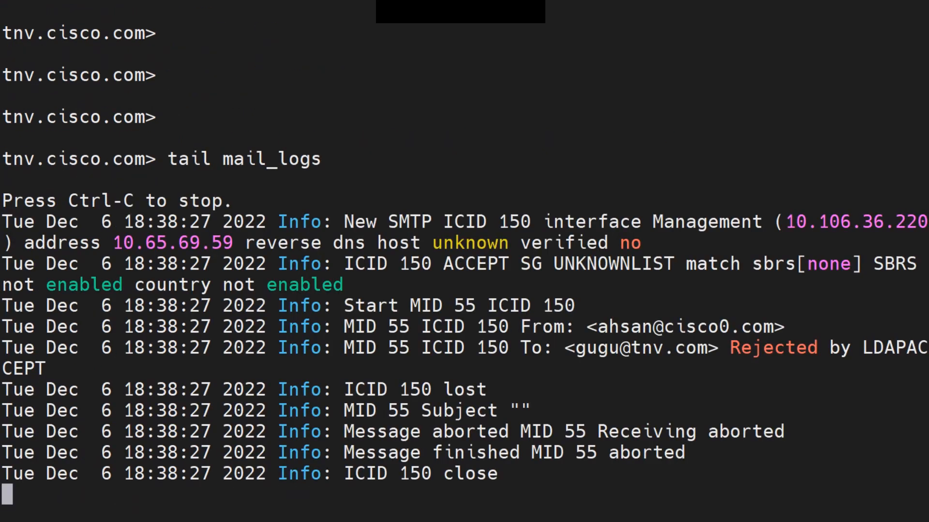
Send another test message, verify MID 56 is queued for delivery, then stop the log tail.
key(Return)
key(Return)
key(Return)
key(Return)
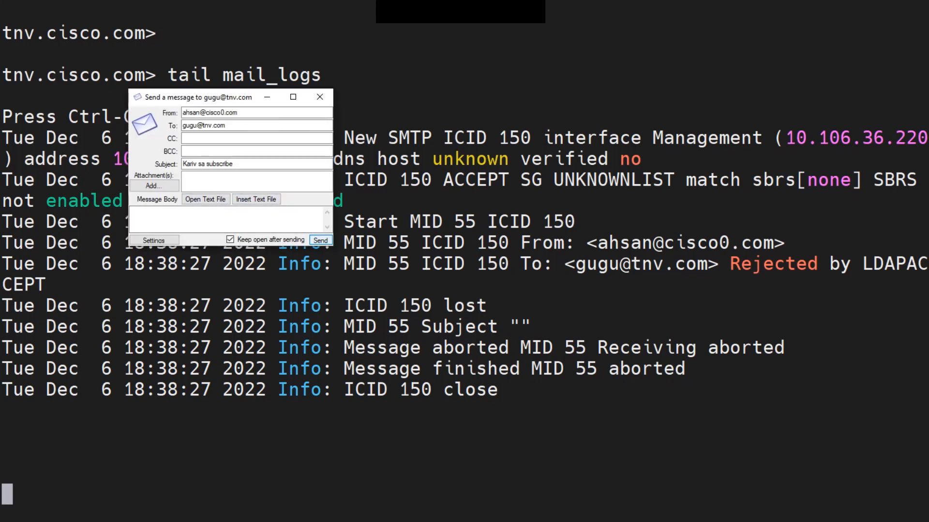
click(321, 240)
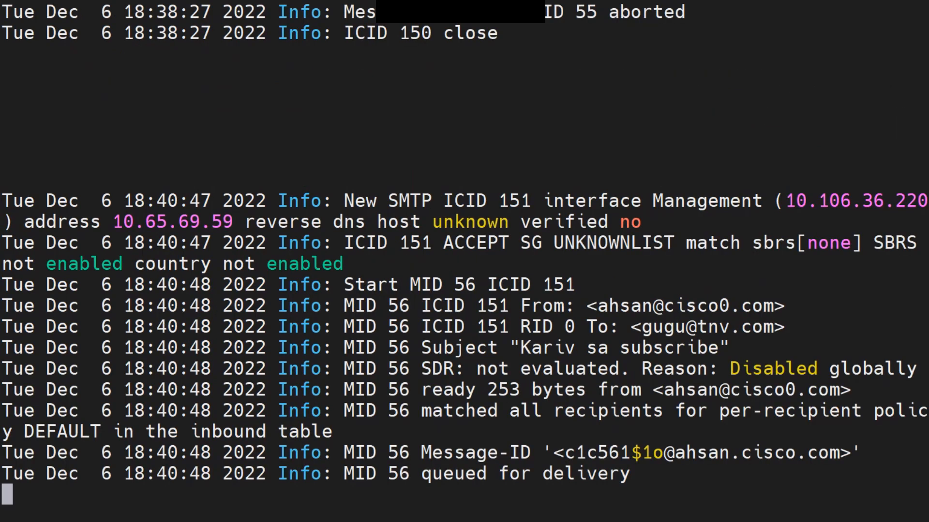
drag(388, 327, 784, 327)
click(784, 327)
key(Return)
key(Return)
key(Return)
key(Return)
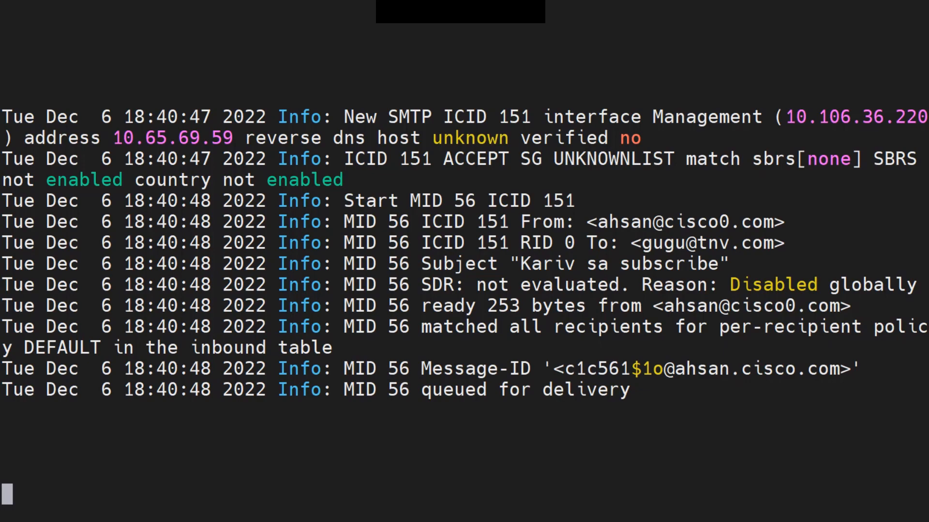
key(ctrl+c)
key(Return)
key(Return)
key(Return)
key(Return)
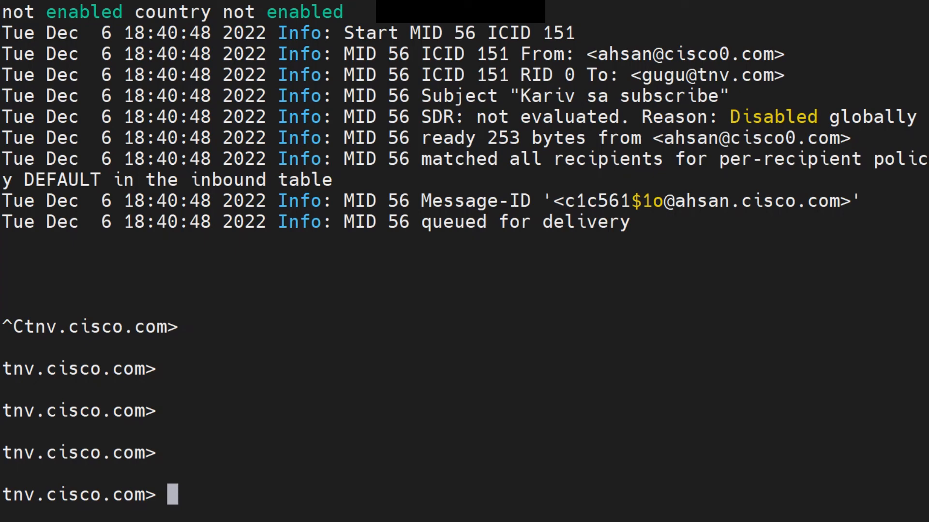
text(logconfig)
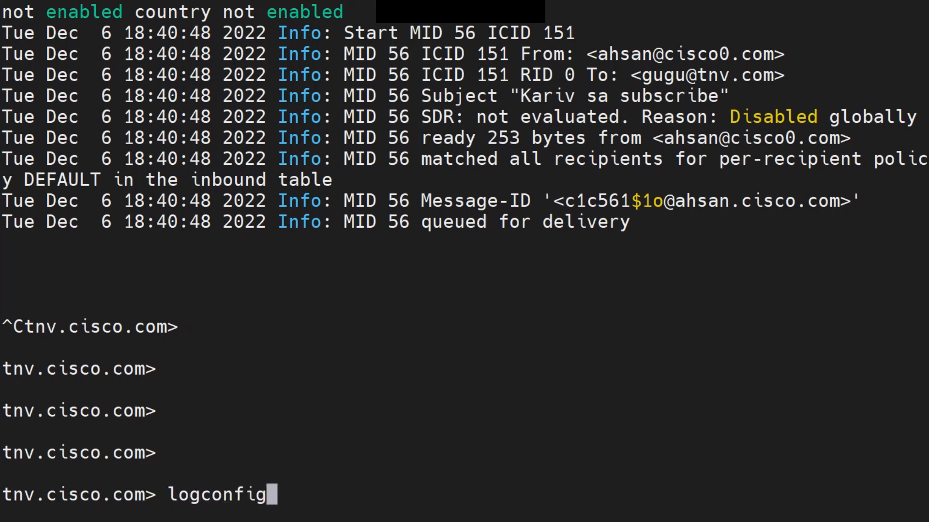
key(Return)
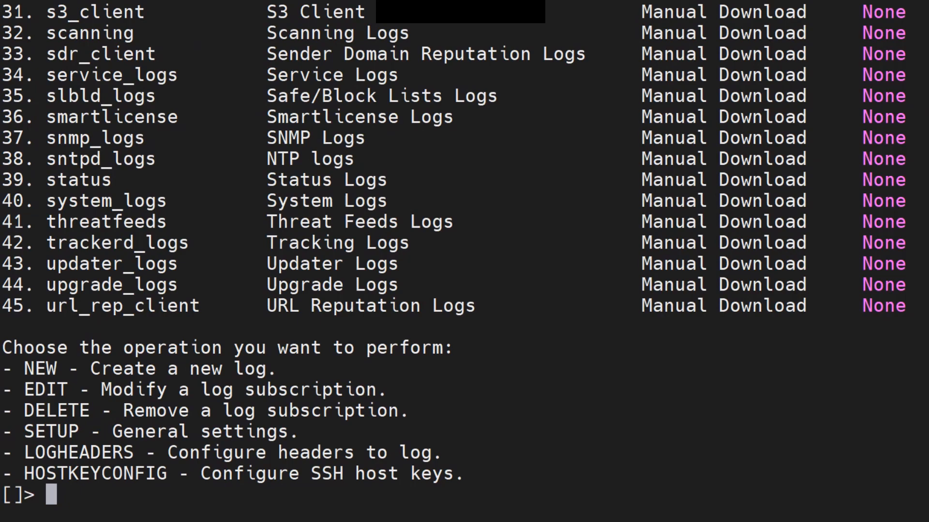
scroll(465, 261, up, 5)
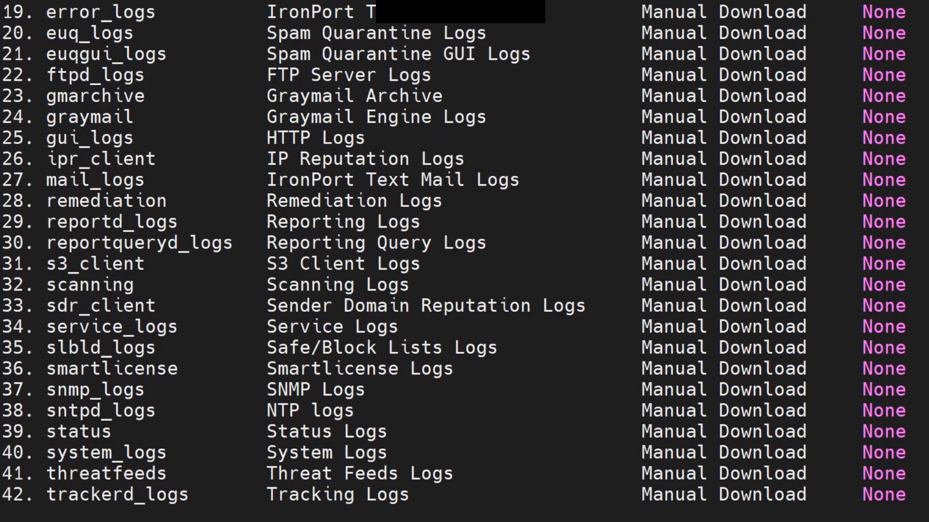
scroll(464, 261, down, 5)
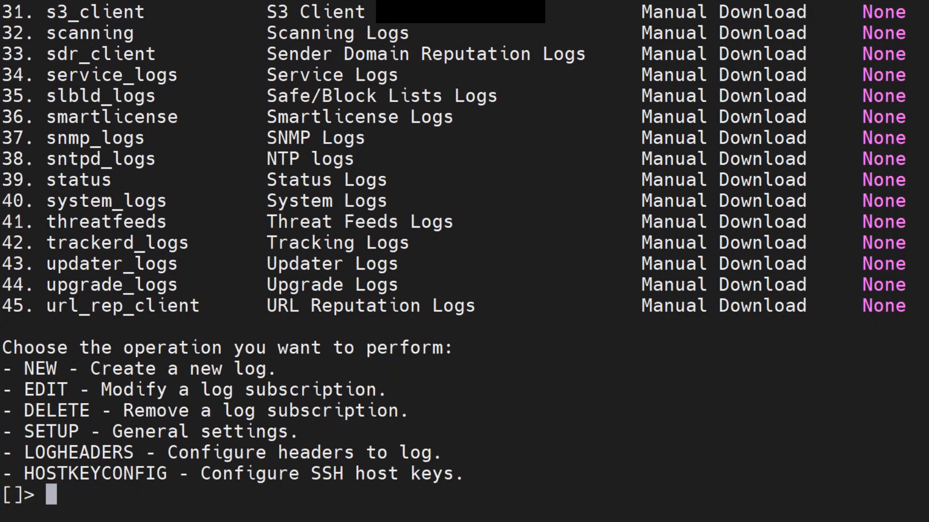
text(new)
key(Return)
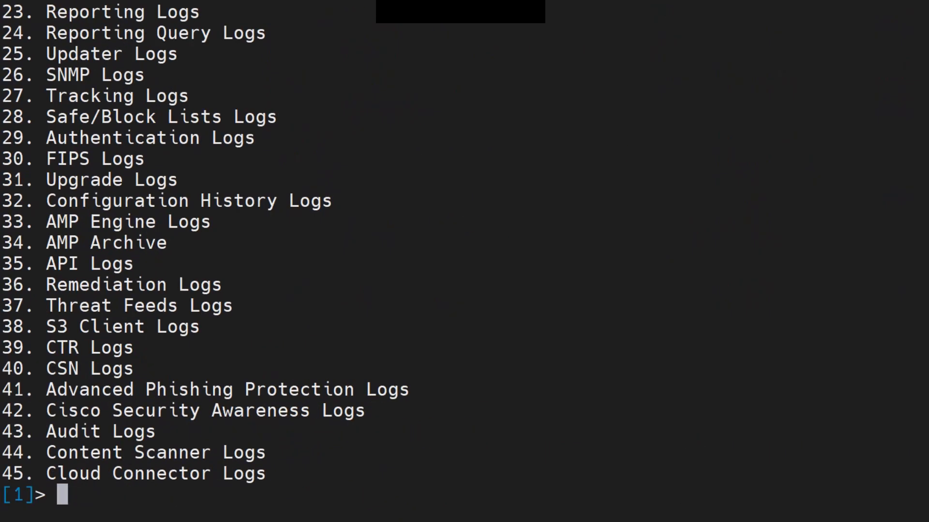
scroll(464, 261, up, 3)
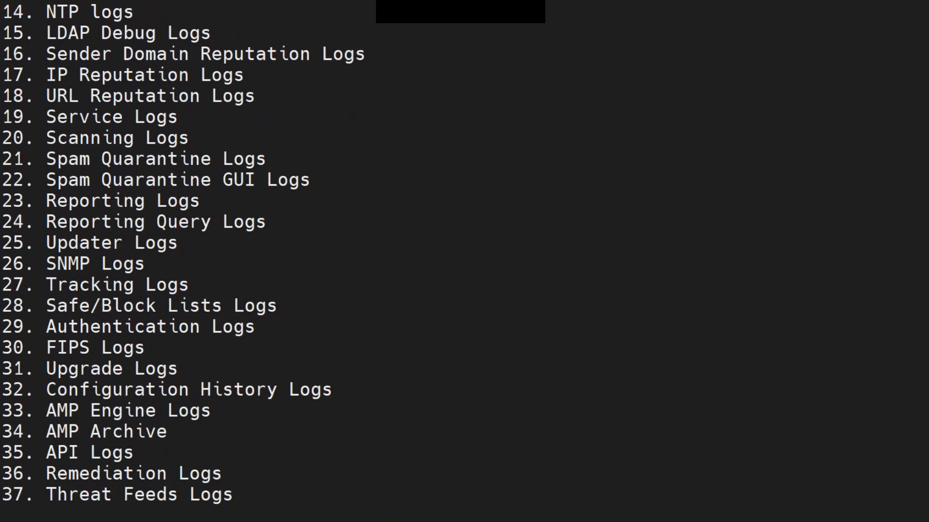
drag(36, 33, 216, 33)
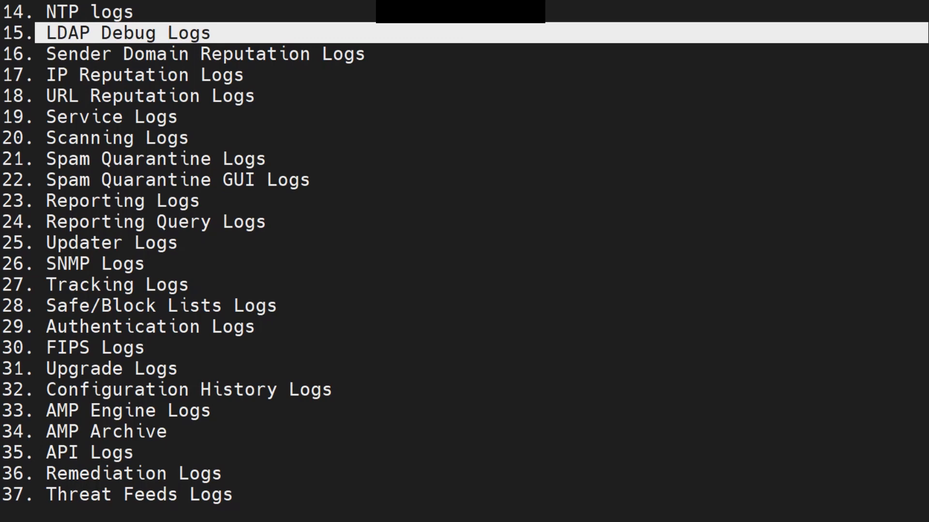
click(216, 33)
drag(37, 33, 178, 33)
click(178, 33)
key(Return)
key(Return)
key(Return)
key(Return)
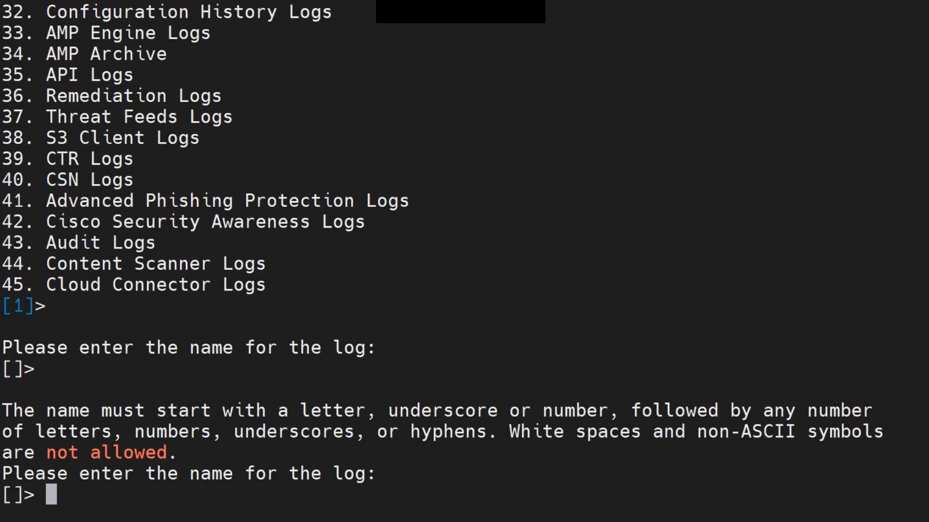
key(Return)
key(Return)
key(Return)
key(Return)
key(Return)
key(Return)
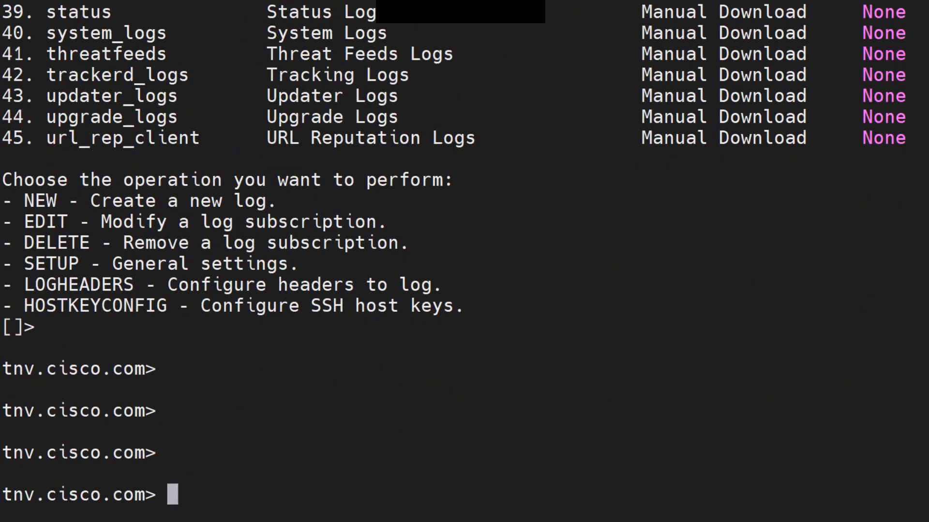